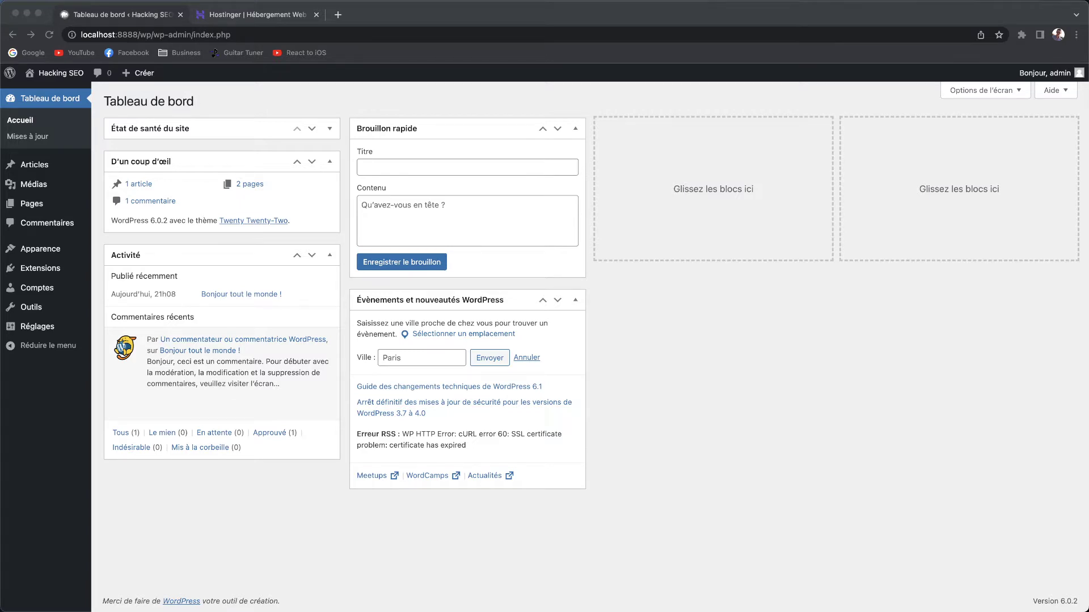
# Switch to the Hostinger tab showing hosting plans from 1,49 €/mois.
pyautogui.click(239, 17)
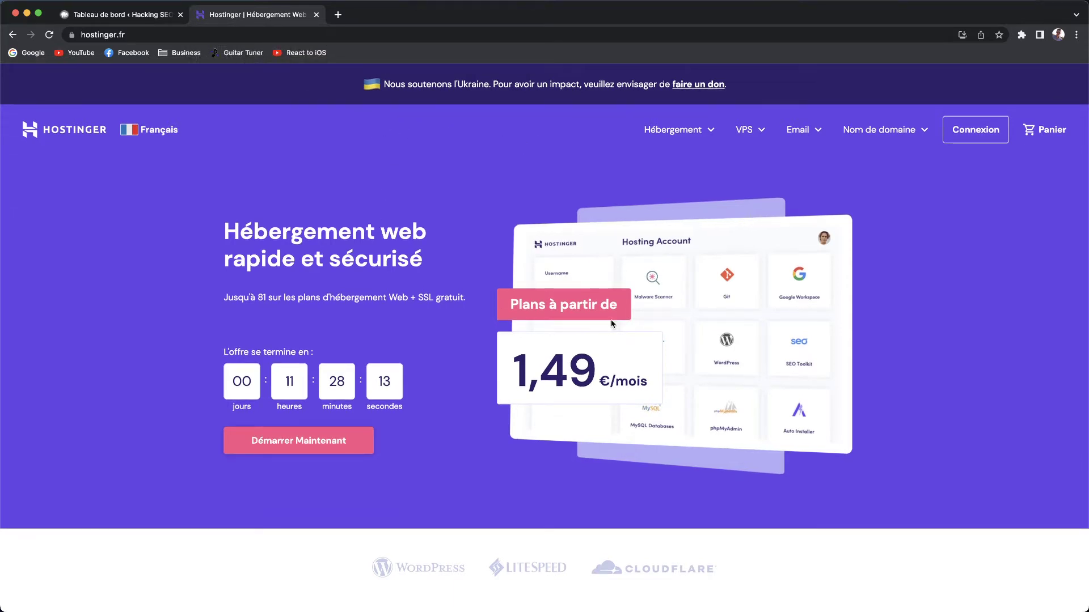
# Scroll to the pricing cards and highlight the 1,49 € Hébergement à l'unité price.
pyautogui.scroll(-5, 475, 261)
pyautogui.scroll(-5, 475, 261)
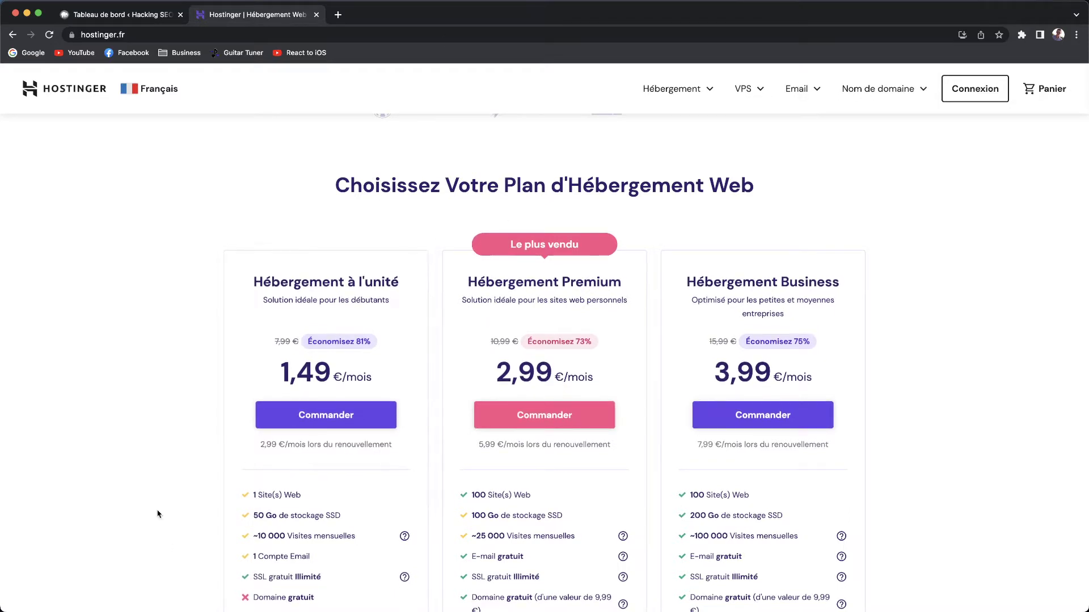
pyautogui.scroll(-1, 361, 435)
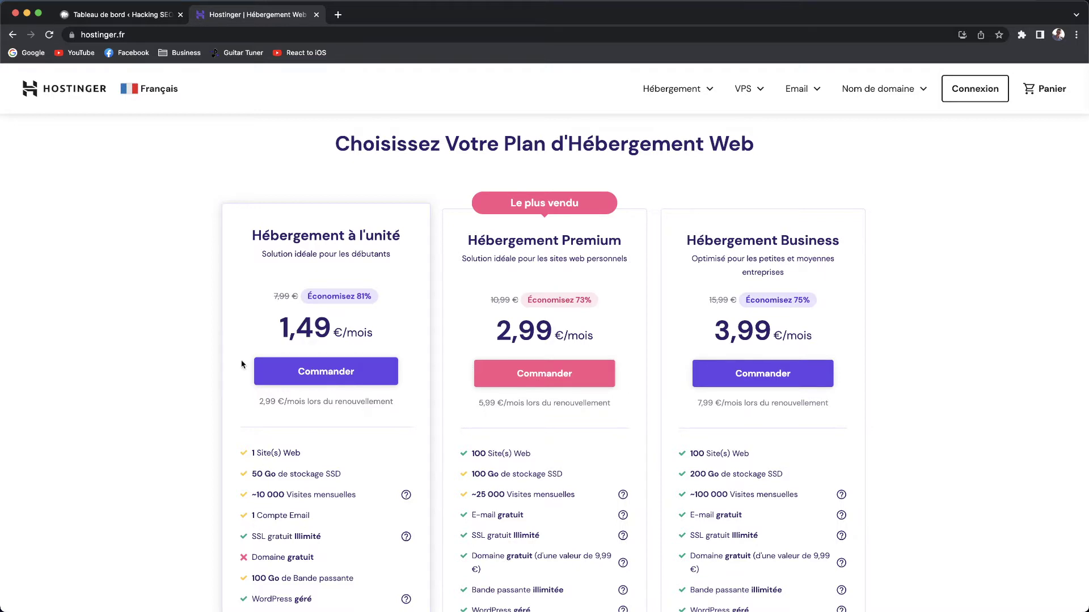
pyautogui.moveTo(279, 328); pyautogui.dragTo(340, 333)
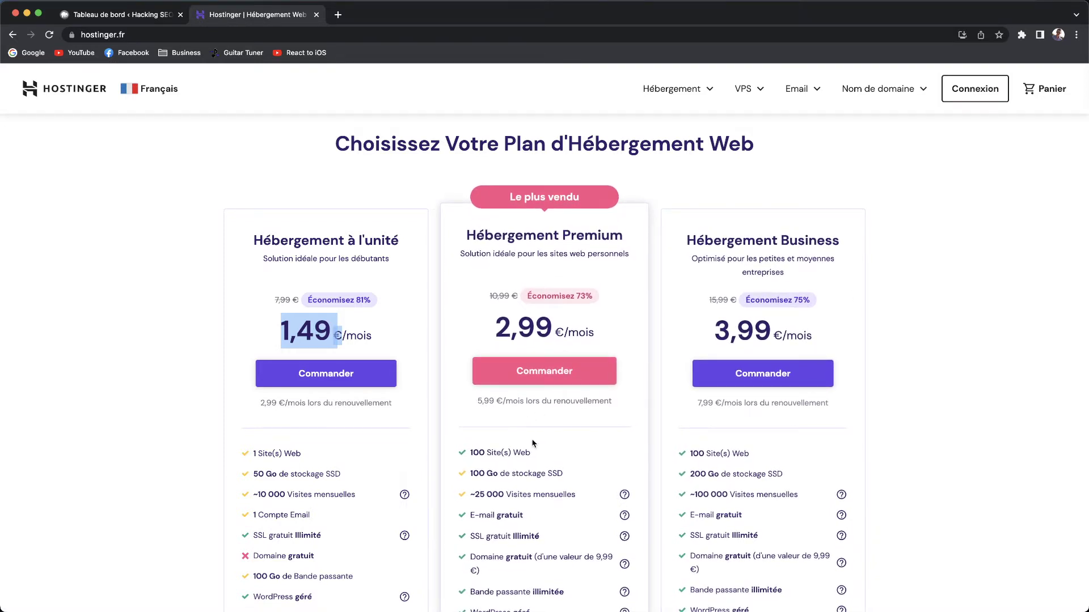
# Look over the plans, then order Hébergement Premium at 2,99 €/mois.
pyautogui.scroll(-10, 536, 445)
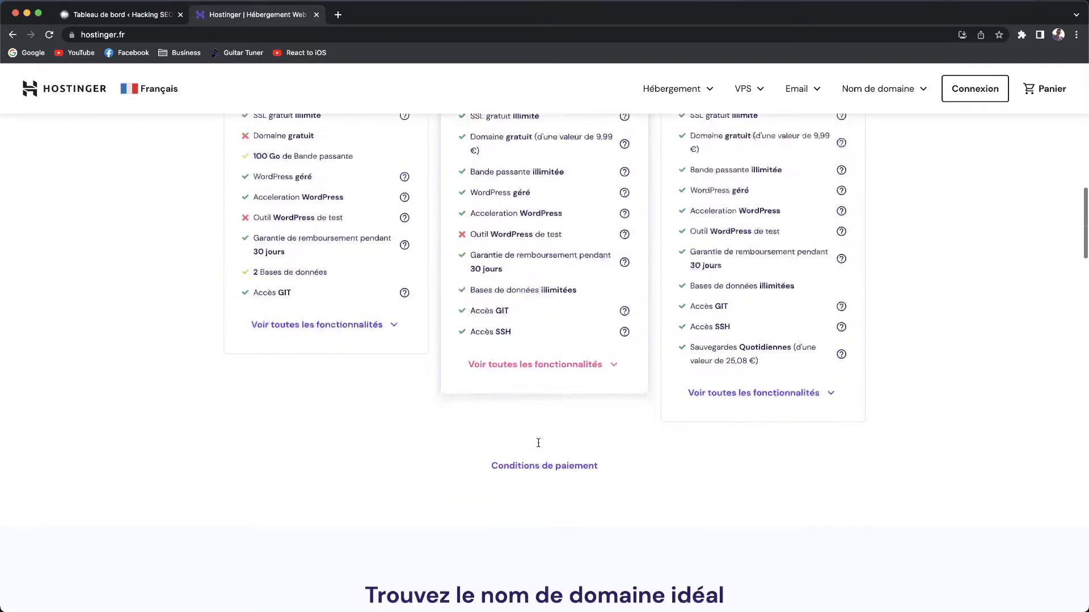
pyautogui.scroll(-10, 538, 447)
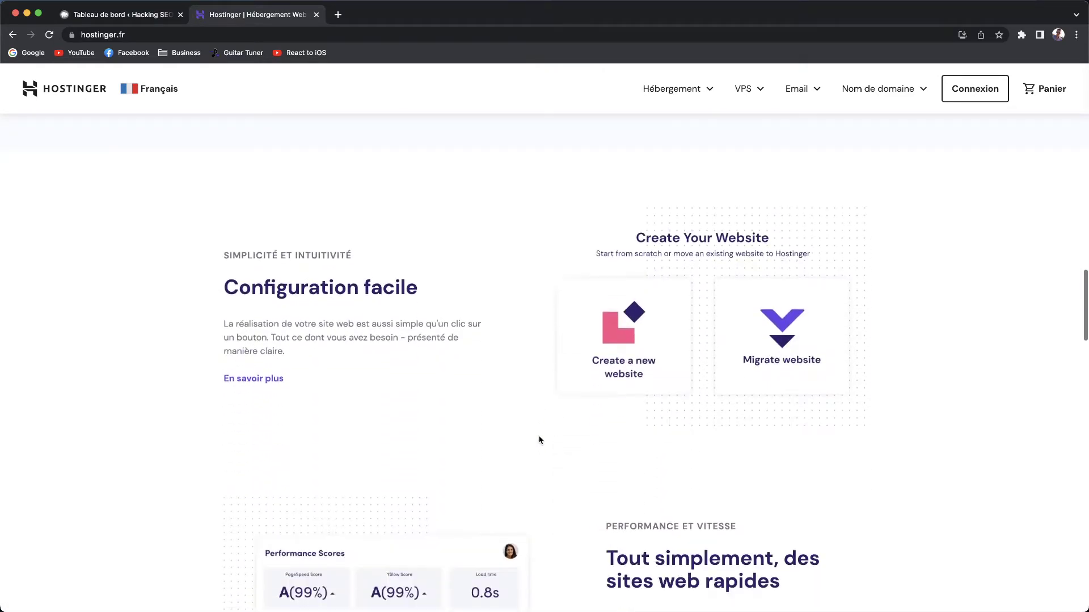
pyautogui.scroll(-10, 533, 437)
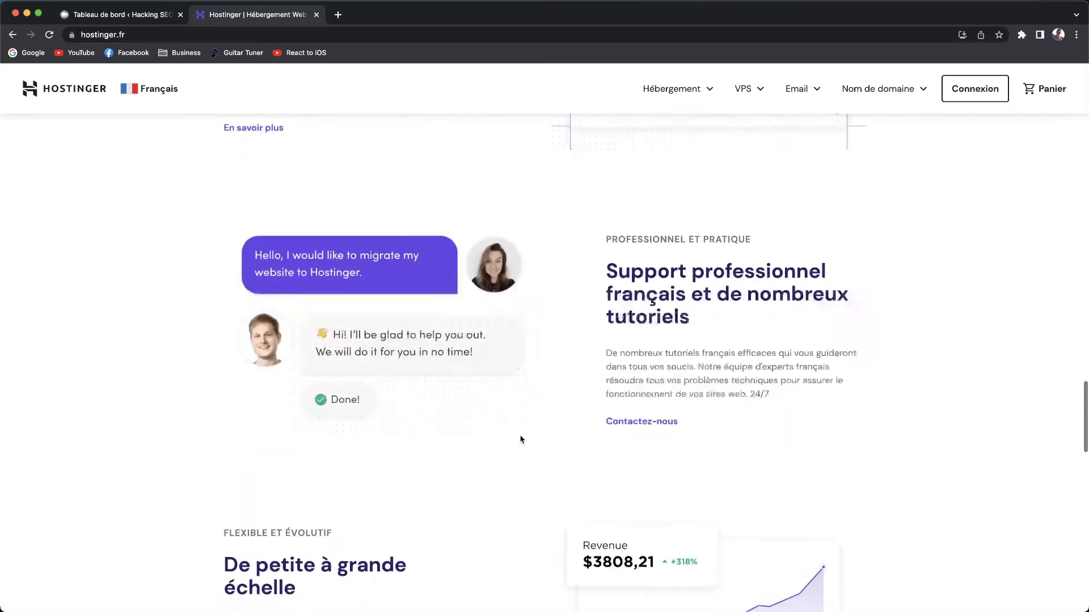
pyautogui.scroll(-5, 503, 429)
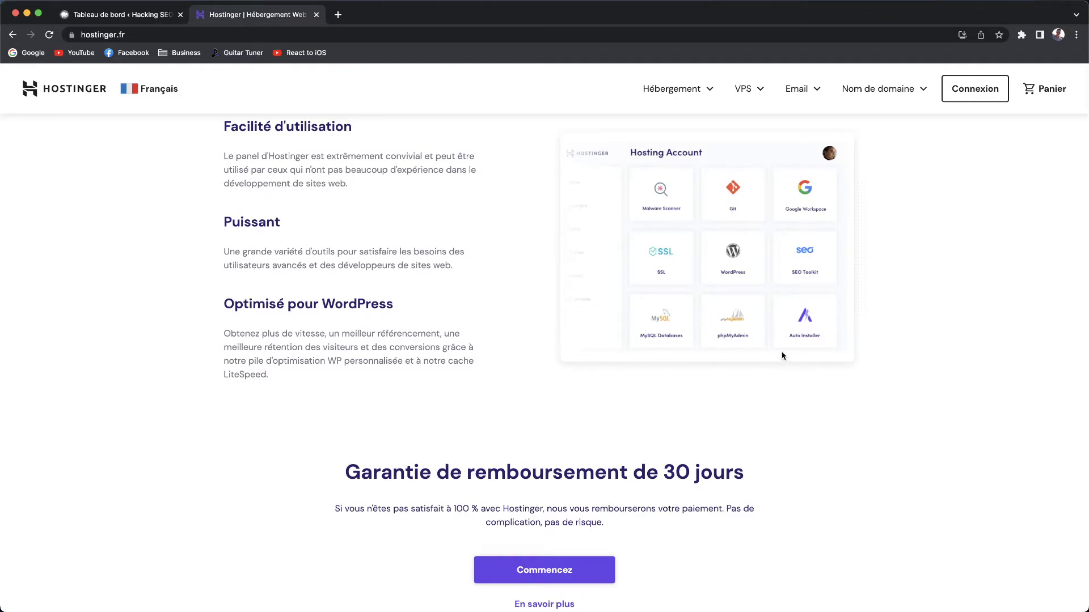
pyautogui.scroll(8, 503, 299)
pyautogui.scroll(10, 504, 299)
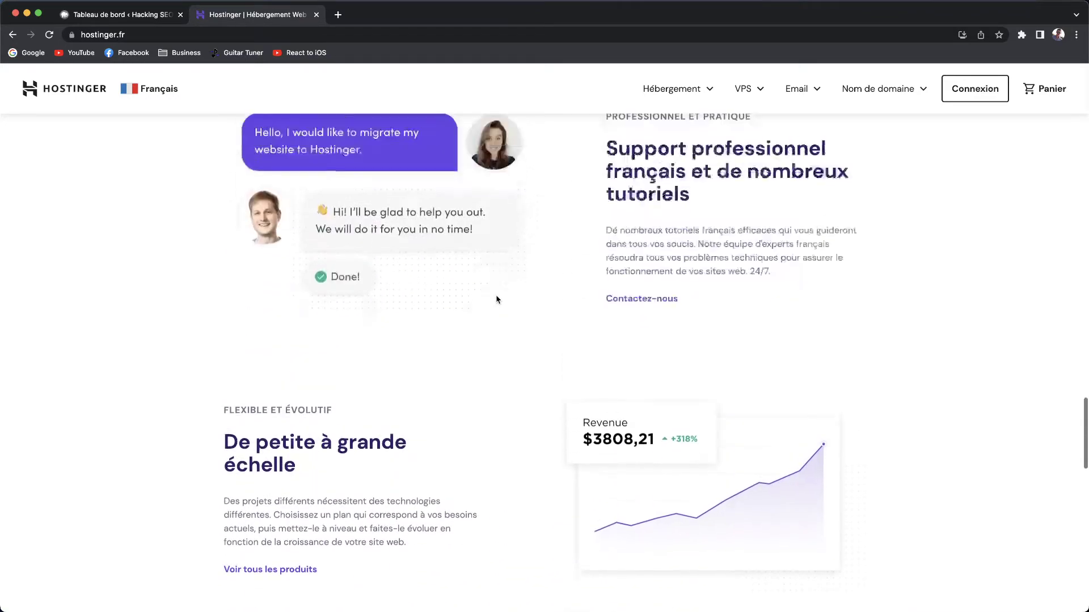
pyautogui.scroll(15, 498, 298)
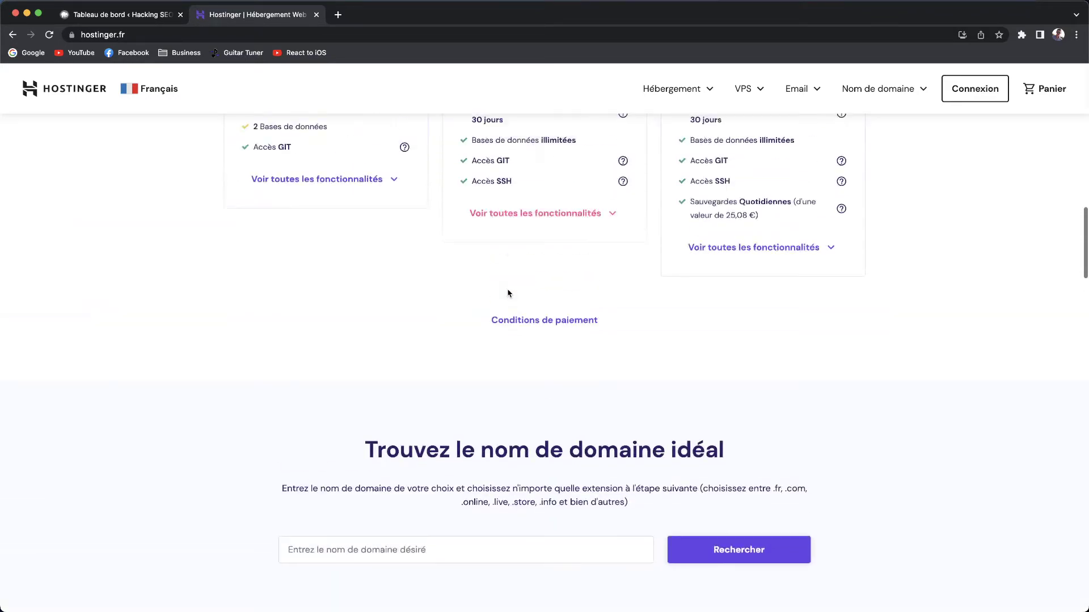
pyautogui.click(542, 219)
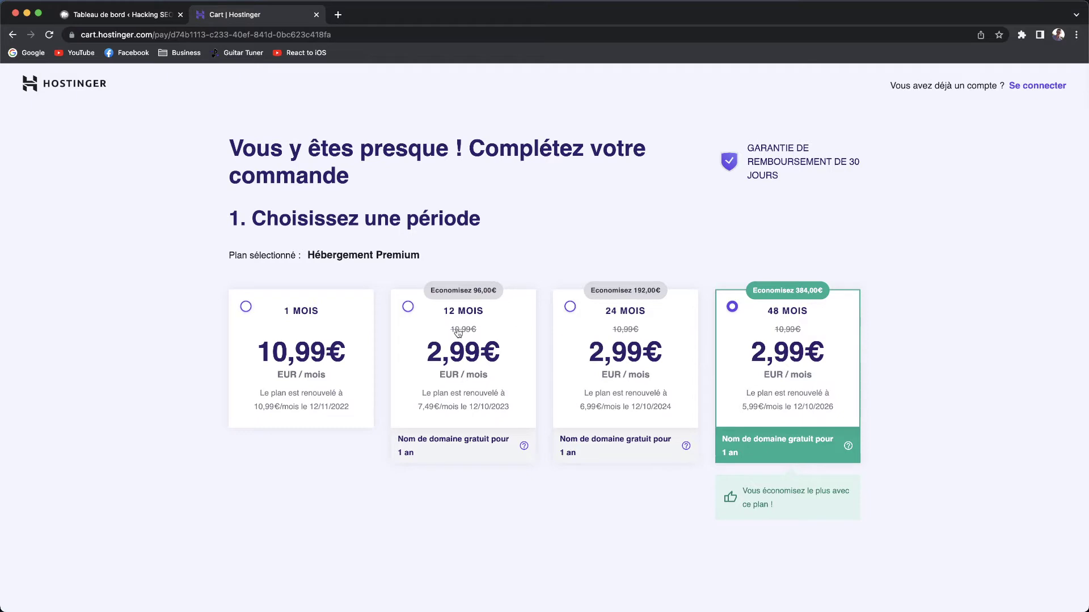
# Choose the 12-month Premium period, giving 35,88 € for the plan and a 43,06 € total.
pyautogui.click(407, 307)
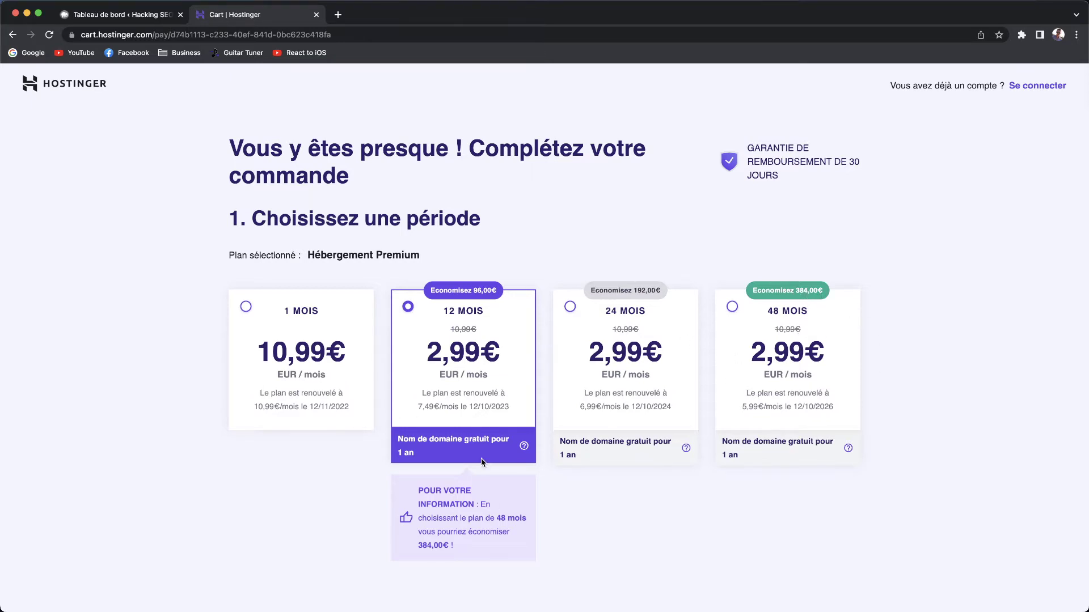
pyautogui.scroll(-3, 481, 458)
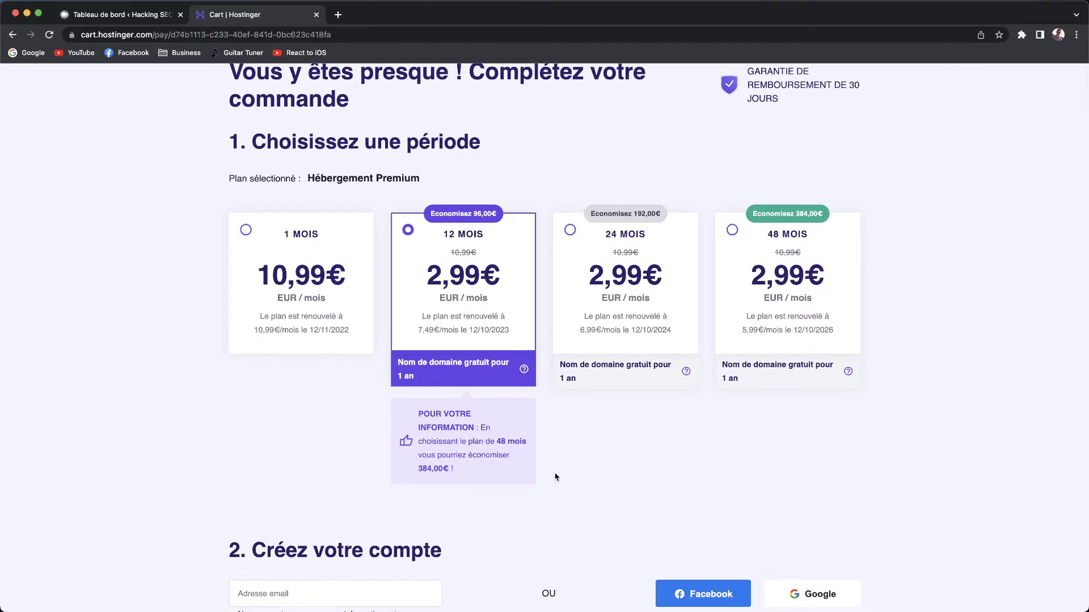
pyautogui.scroll(-3, 554, 476)
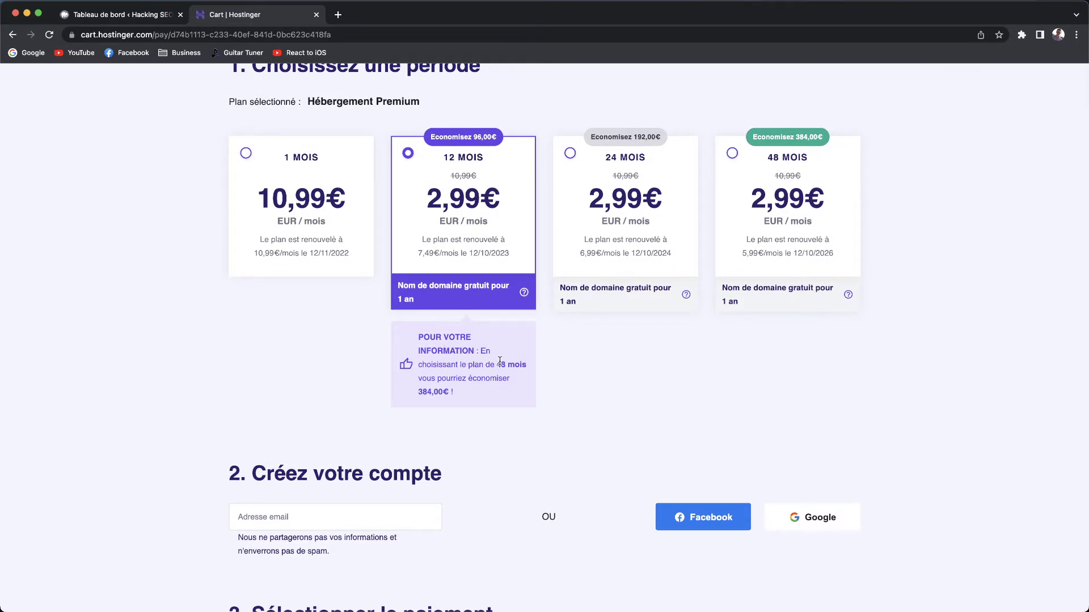
pyautogui.scroll(-4, 736, 376)
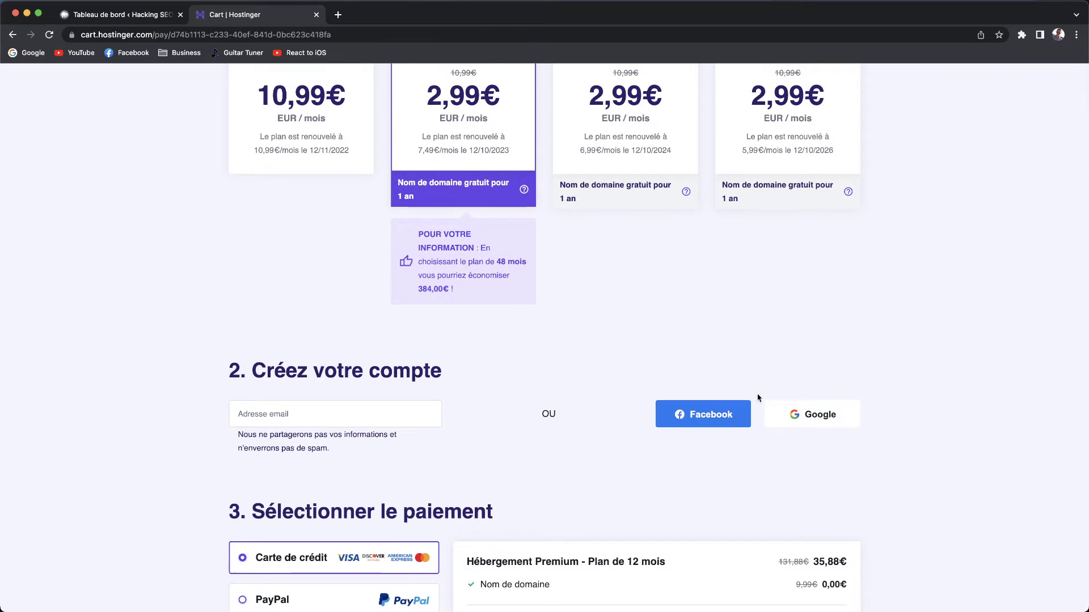
pyautogui.click(334, 413)
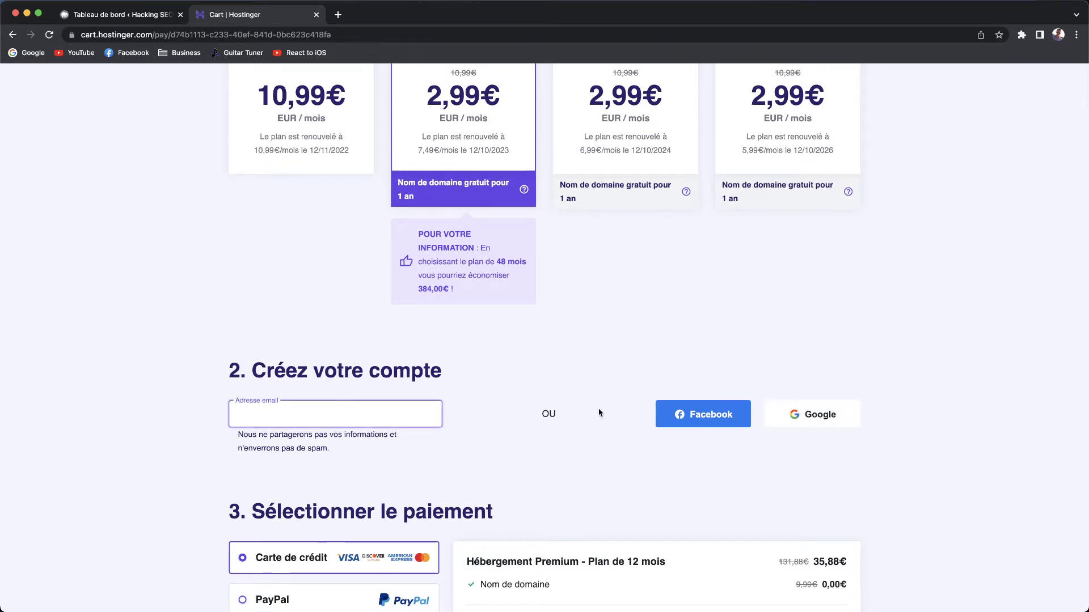
pyautogui.scroll(-1, 485, 438)
pyautogui.scroll(-6, 485, 438)
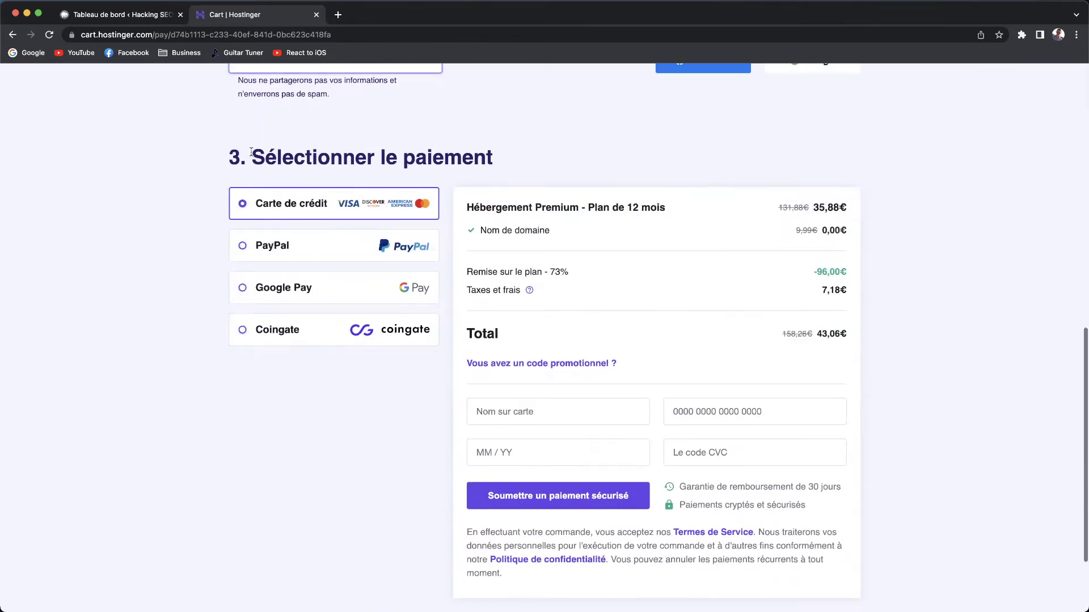
# Apply coupon HACKINGSEO for a 40,04 € total, then close the cart to return to WordPress.
pyautogui.click(500, 366)
pyautogui.click(546, 396)
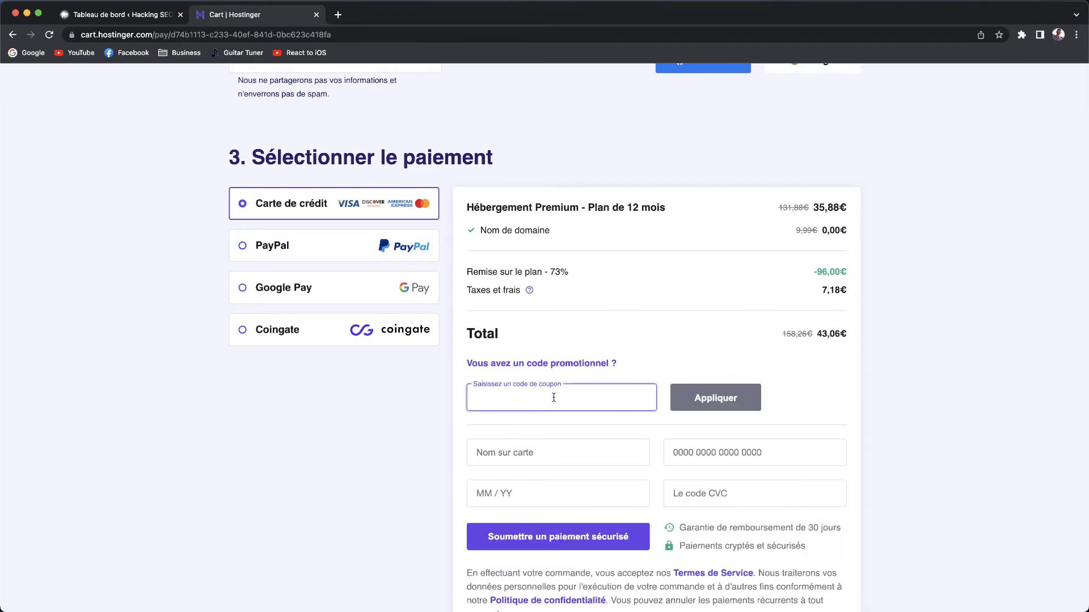
pyautogui.write('HACKINGSEO')
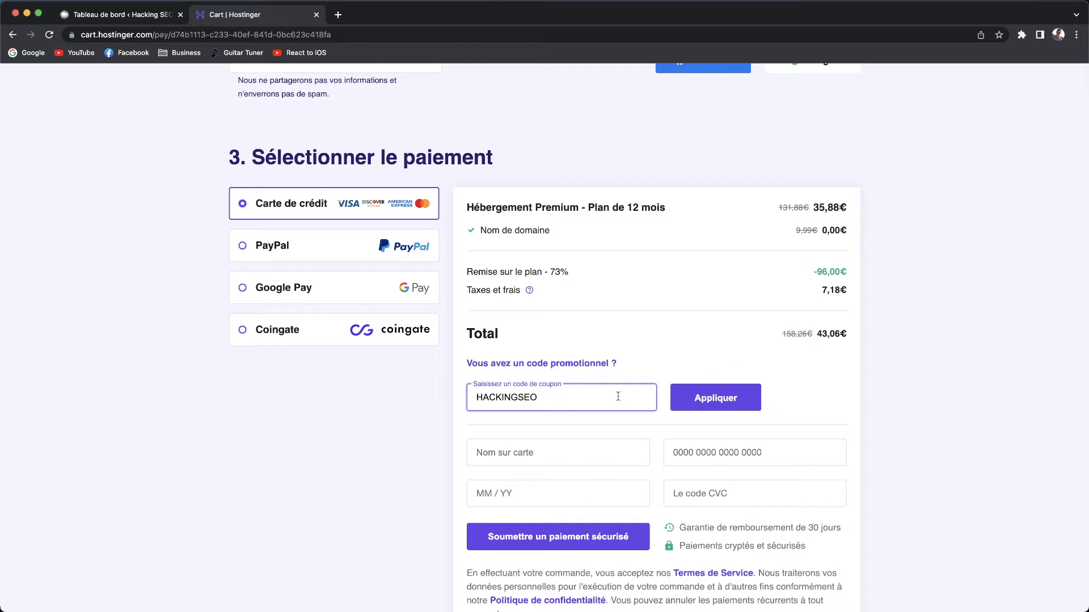
pyautogui.click(698, 398)
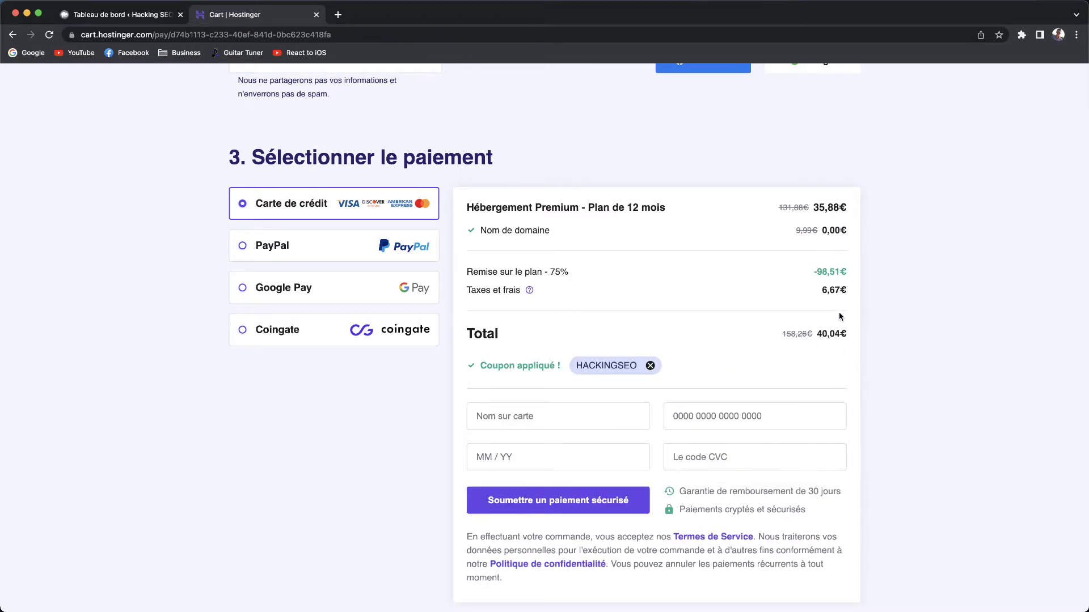
pyautogui.moveTo(822, 335); pyautogui.dragTo(894, 341)
pyautogui.scroll(10, 577, 333)
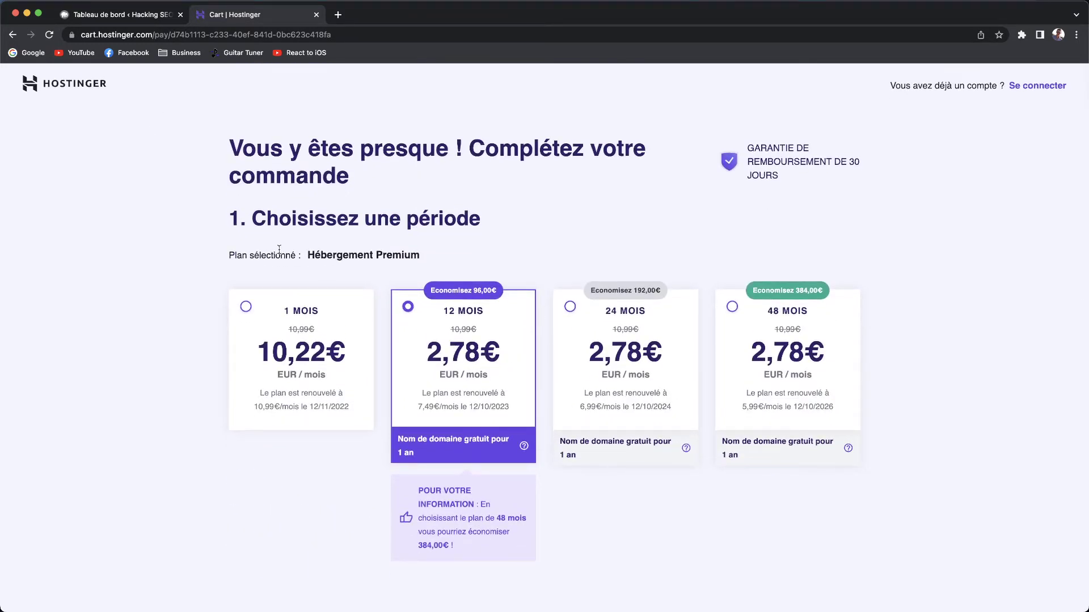
pyautogui.click(316, 15)
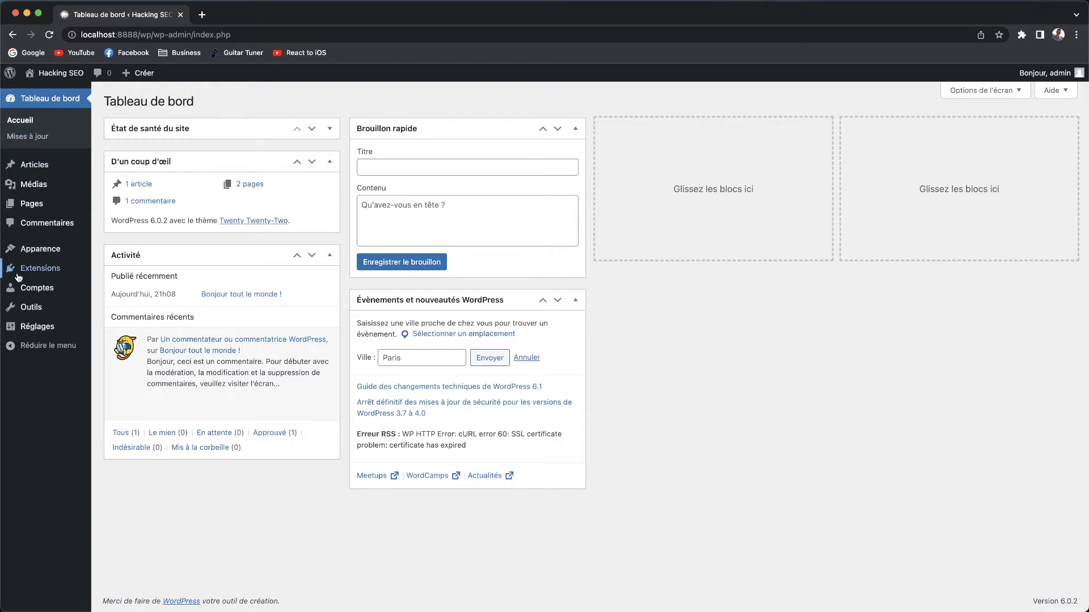
# Search 'cont' under Extensions > Ajouter, then install and activate Contact Form 7.
pyautogui.moveTo(34, 272)
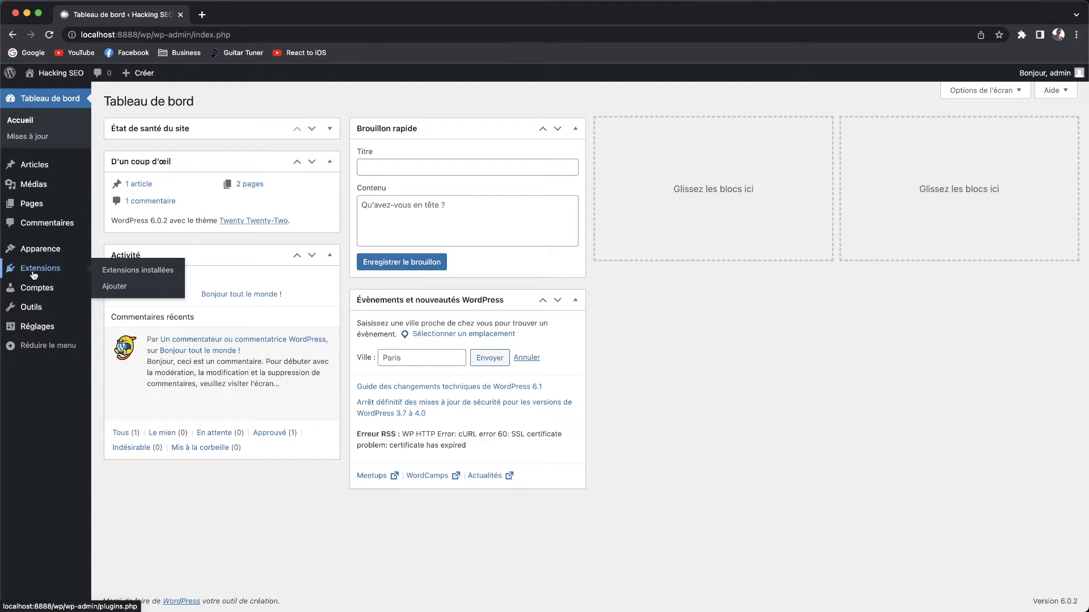
pyautogui.click(115, 287)
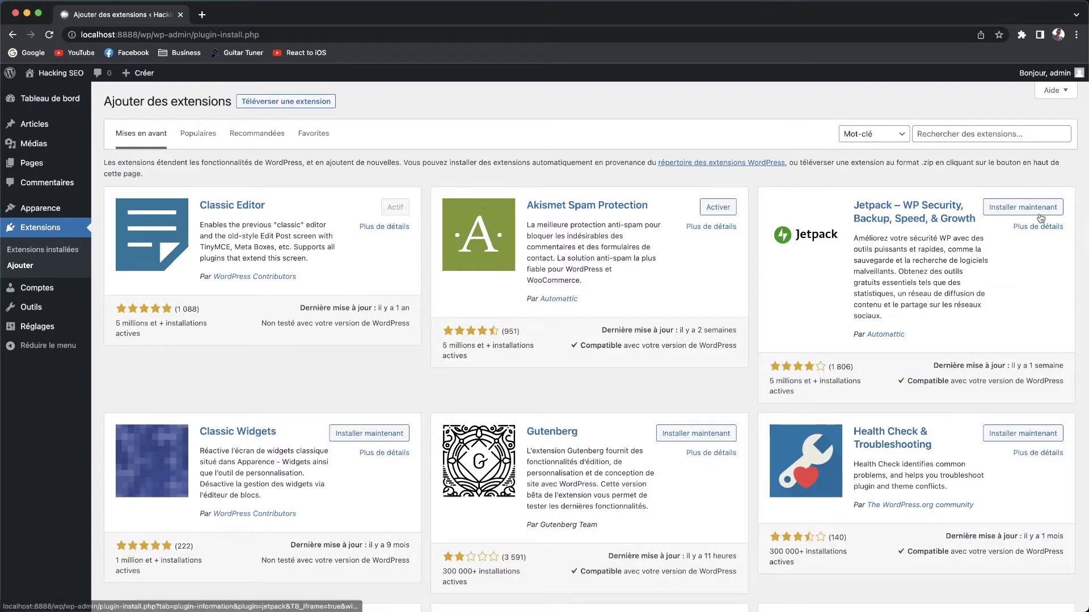
pyautogui.click(971, 137)
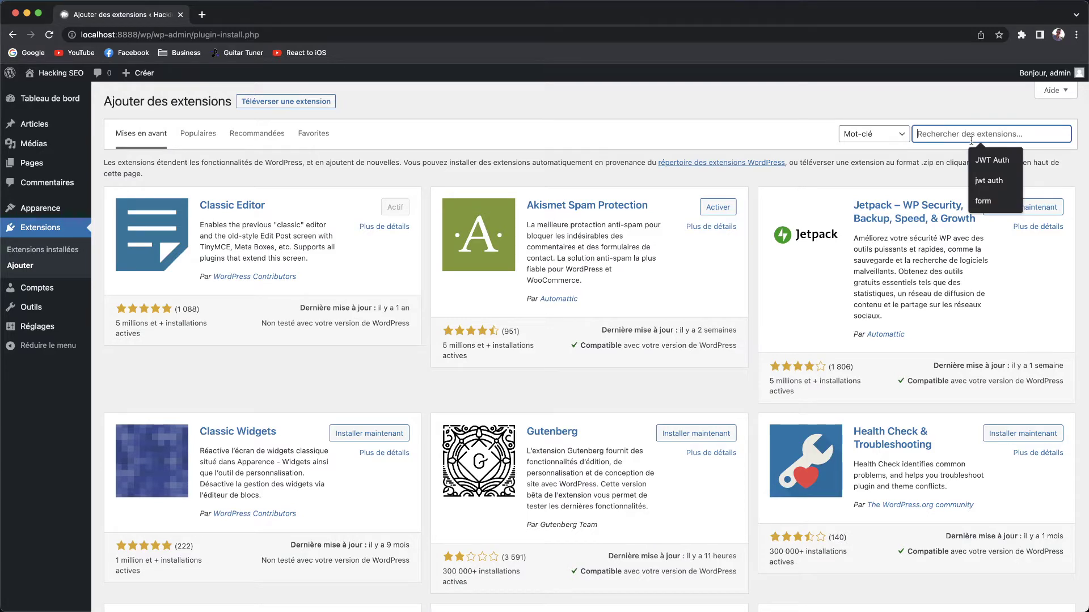
pyautogui.write('contact form 7')
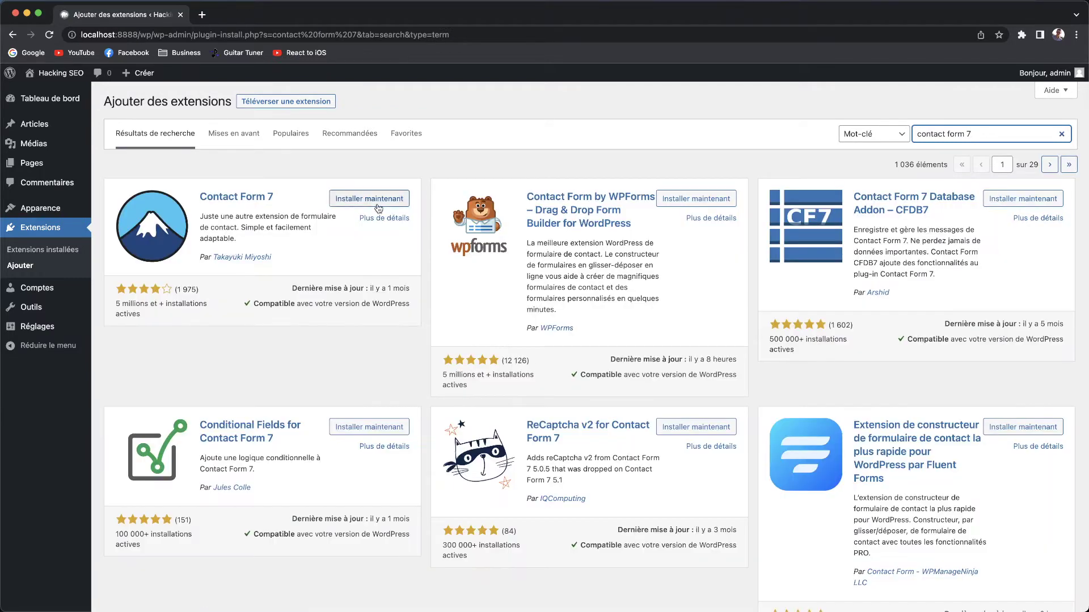
pyautogui.click(375, 199)
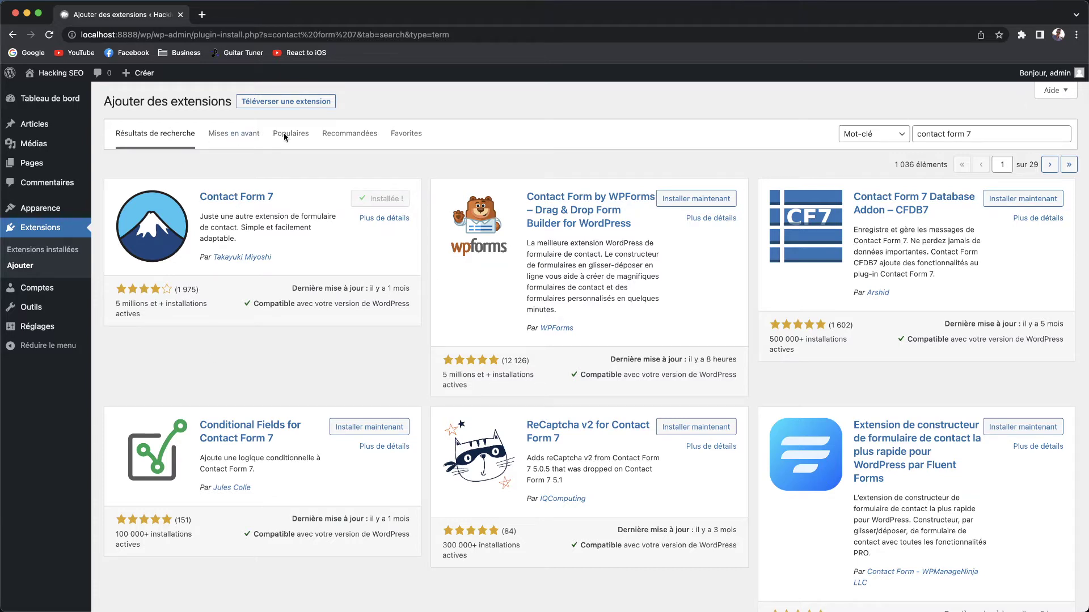
pyautogui.click(408, 200)
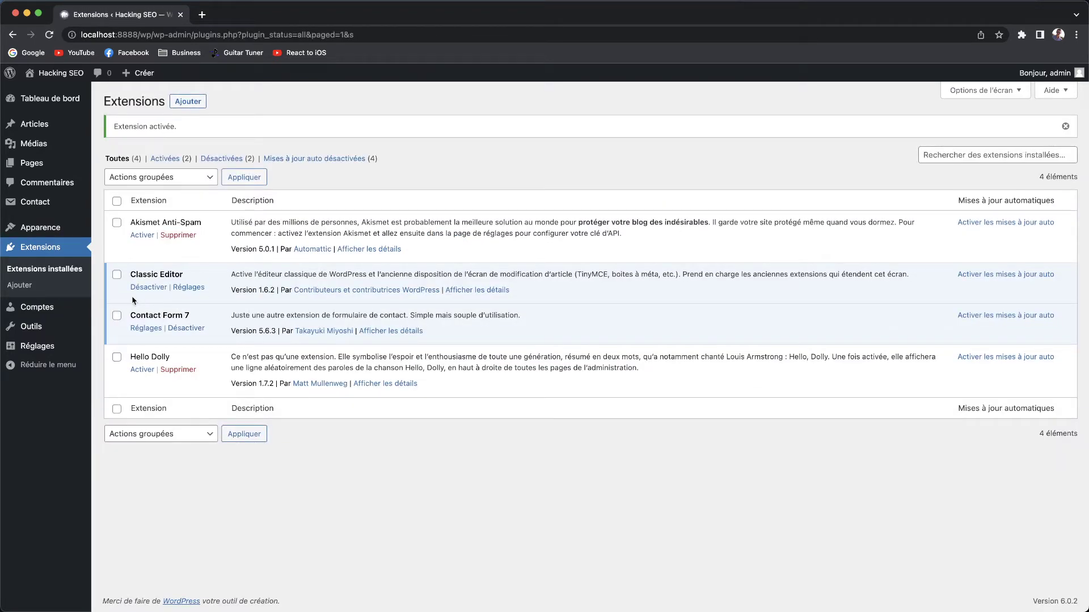
# Open Formulaire de contact 1 from the Contact Form 7 list of forms.
pyautogui.moveTo(129, 315); pyautogui.dragTo(574, 322)
pyautogui.click(574, 322)
pyautogui.click(57, 209)
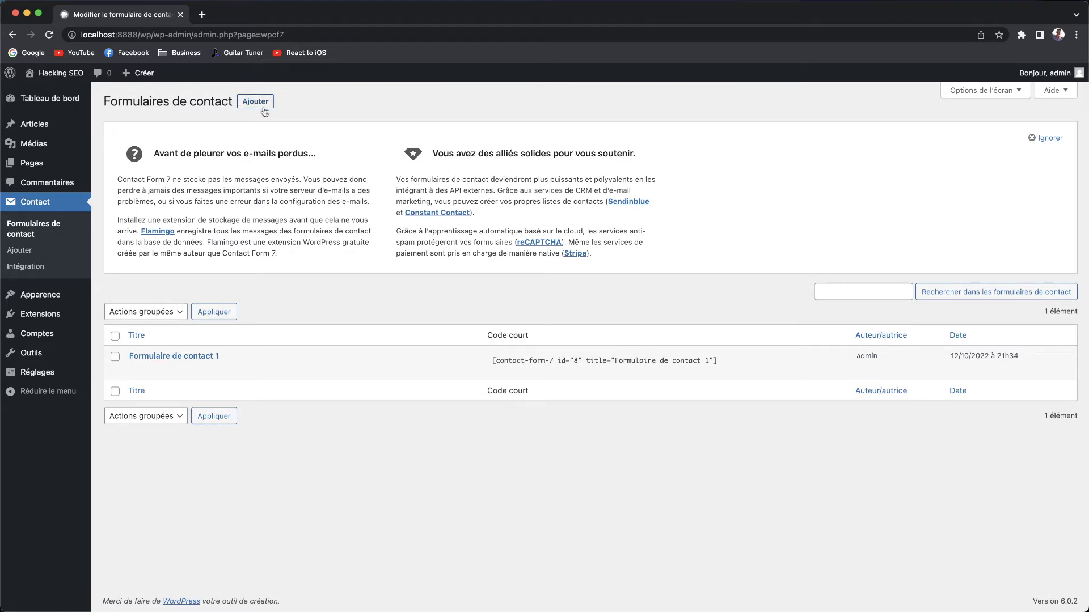
pyautogui.click(143, 370)
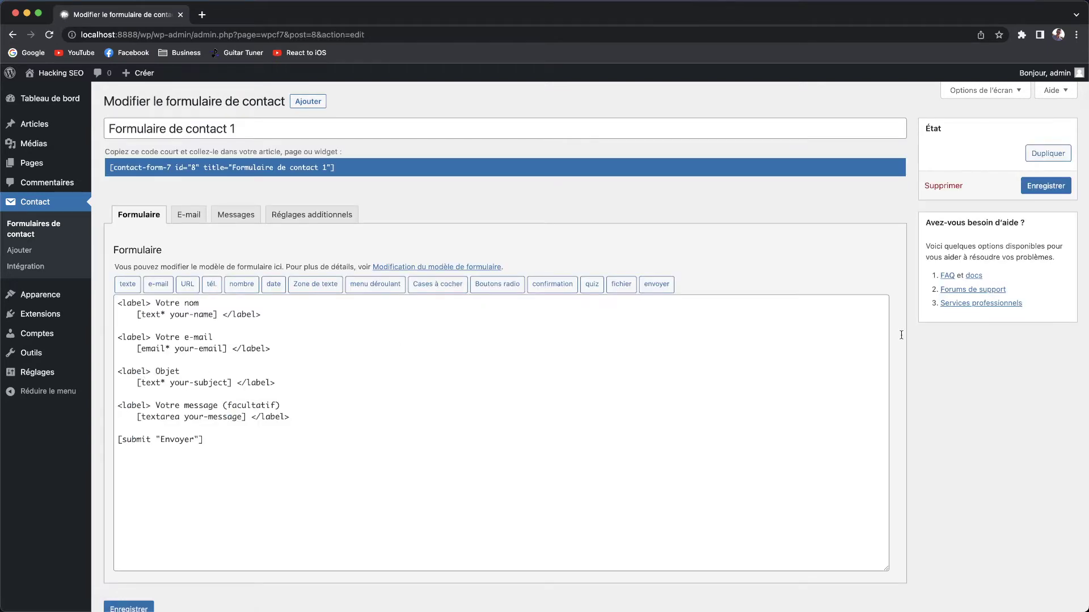
# Retitle the form 'Mon formulaire de contact'.
pyautogui.moveTo(236, 129); pyautogui.dragTo(108, 129)
pyautogui.write('Mon fo')
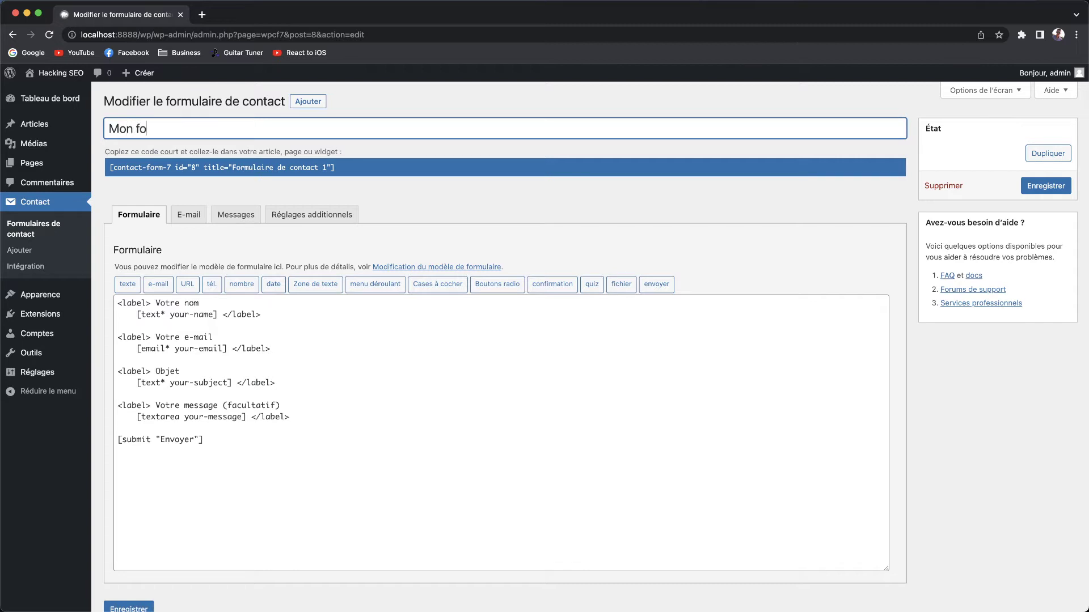
pyautogui.write('rmulaire de cont')
pyautogui.press('Tab')
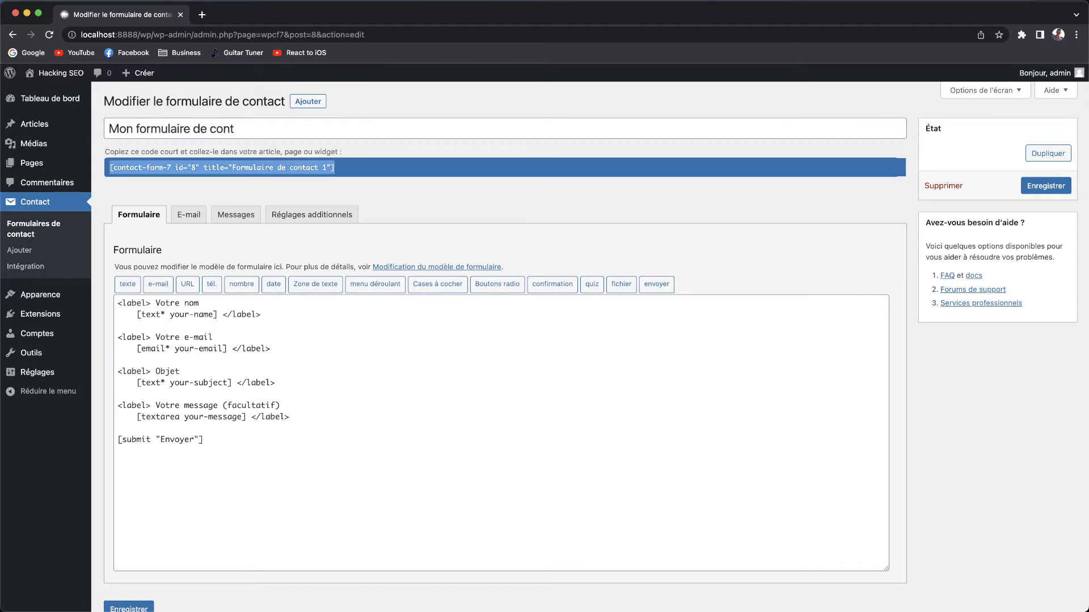
pyautogui.hotkey('shift', 'Tab')
pyautogui.press('Right')
pyautogui.write('act')
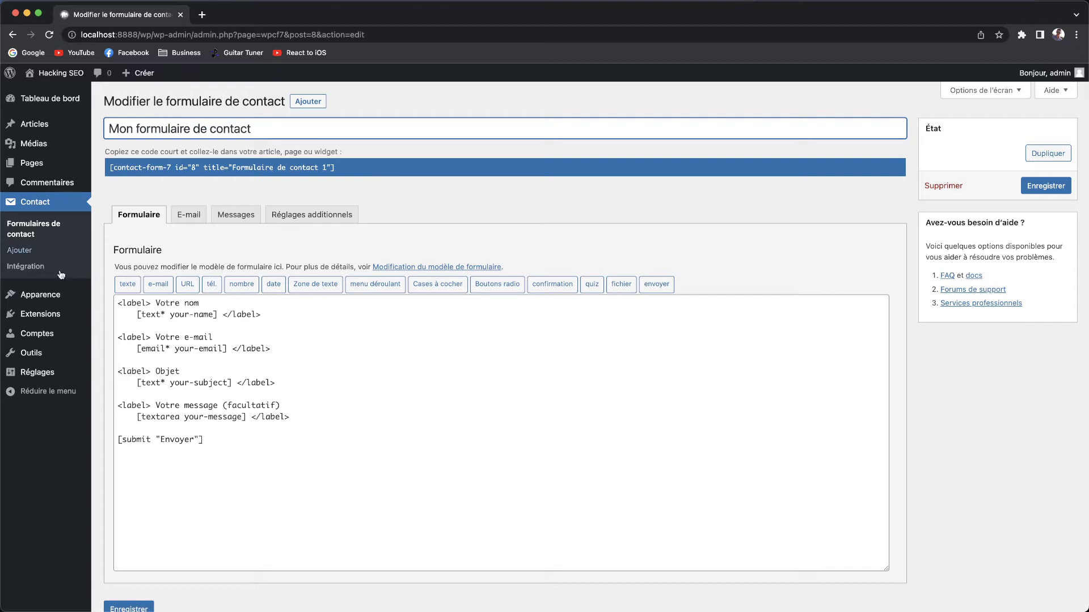
pyautogui.click(203, 170)
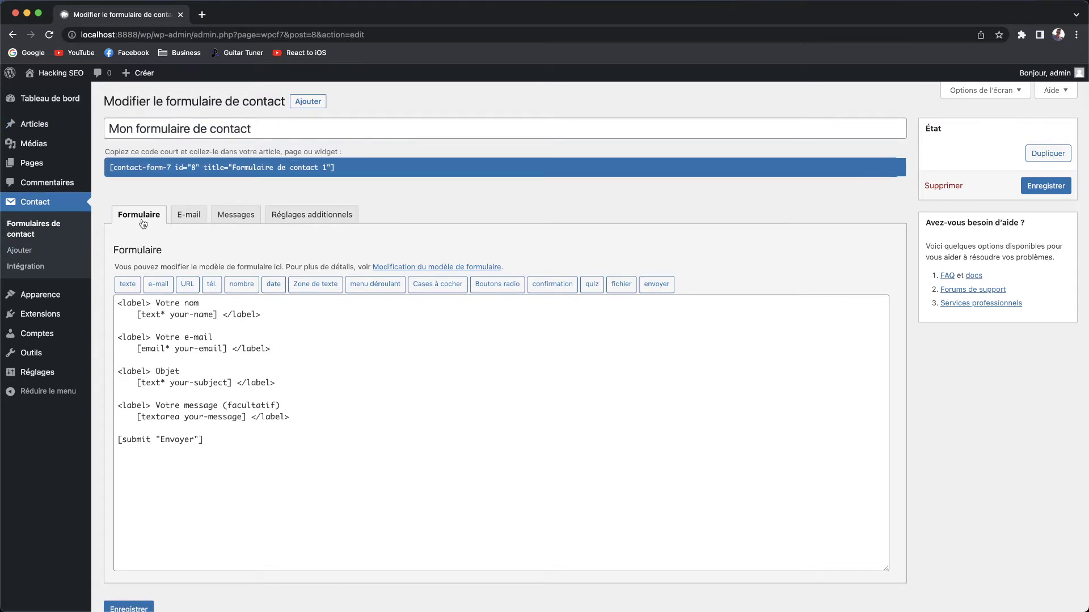
pyautogui.moveTo(214, 440); pyautogui.dragTo(26, 309)
pyautogui.click(503, 455)
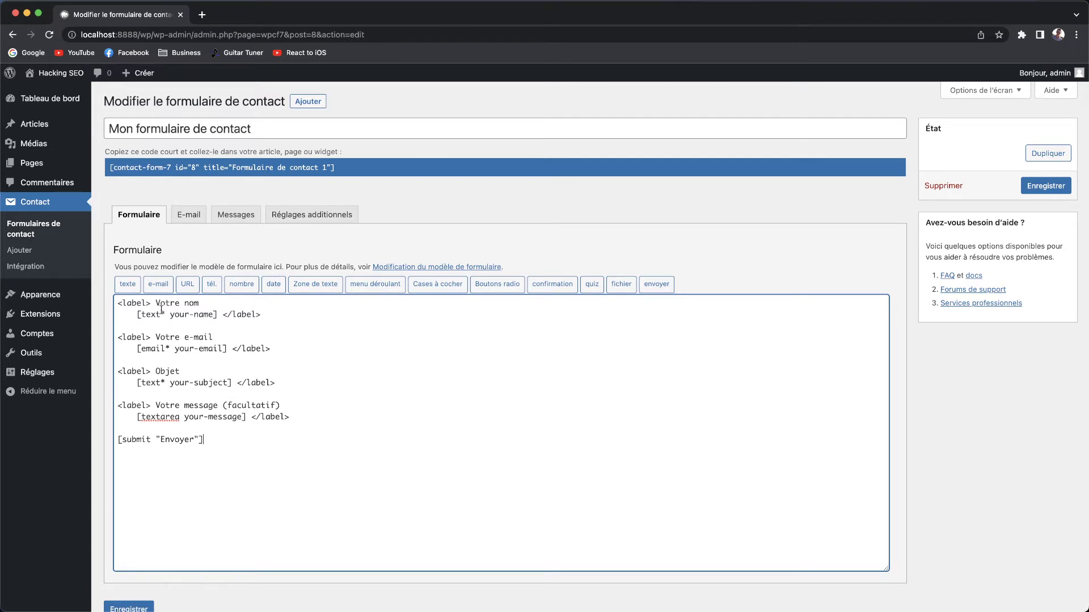
pyautogui.moveTo(138, 316); pyautogui.dragTo(227, 316)
pyautogui.click(233, 336)
pyautogui.moveTo(183, 443); pyautogui.dragTo(63, 432)
pyautogui.click(233, 438)
pyautogui.click(189, 215)
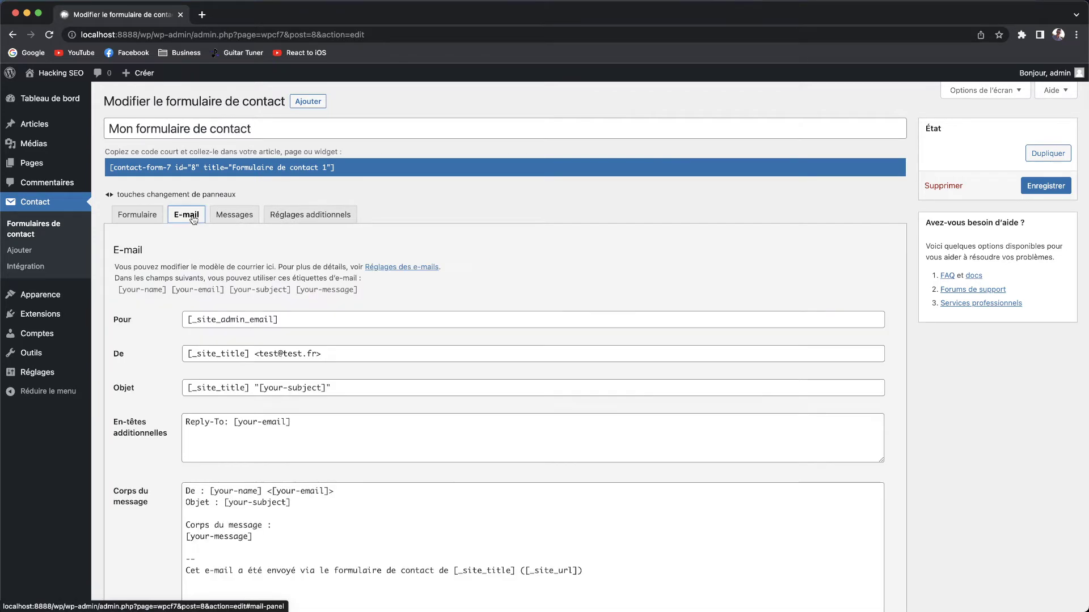
pyautogui.click(144, 220)
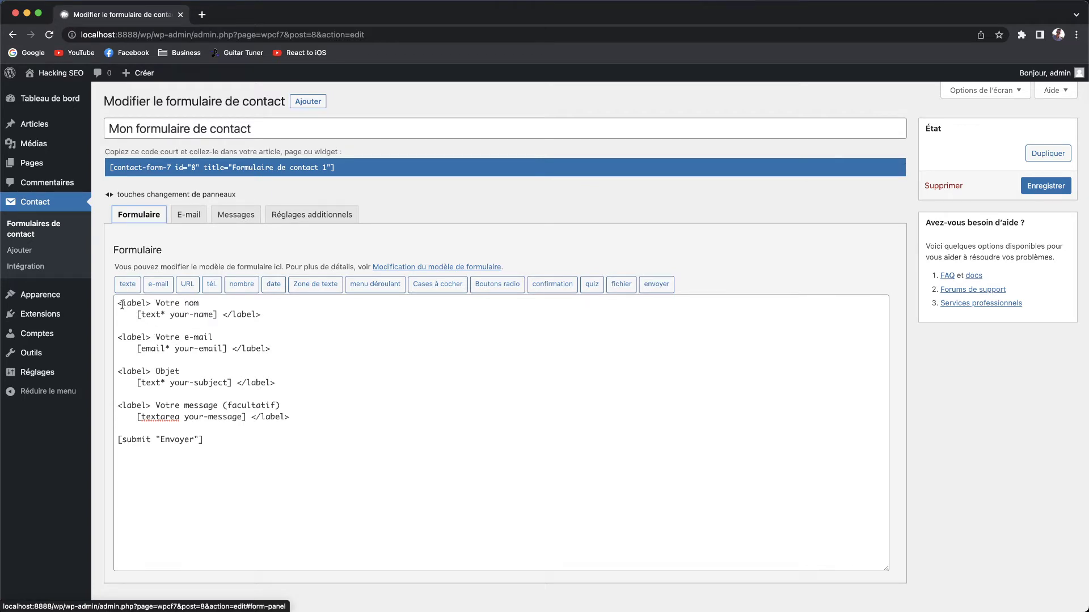
pyautogui.moveTo(117, 303); pyautogui.dragTo(155, 304)
pyautogui.click(214, 317)
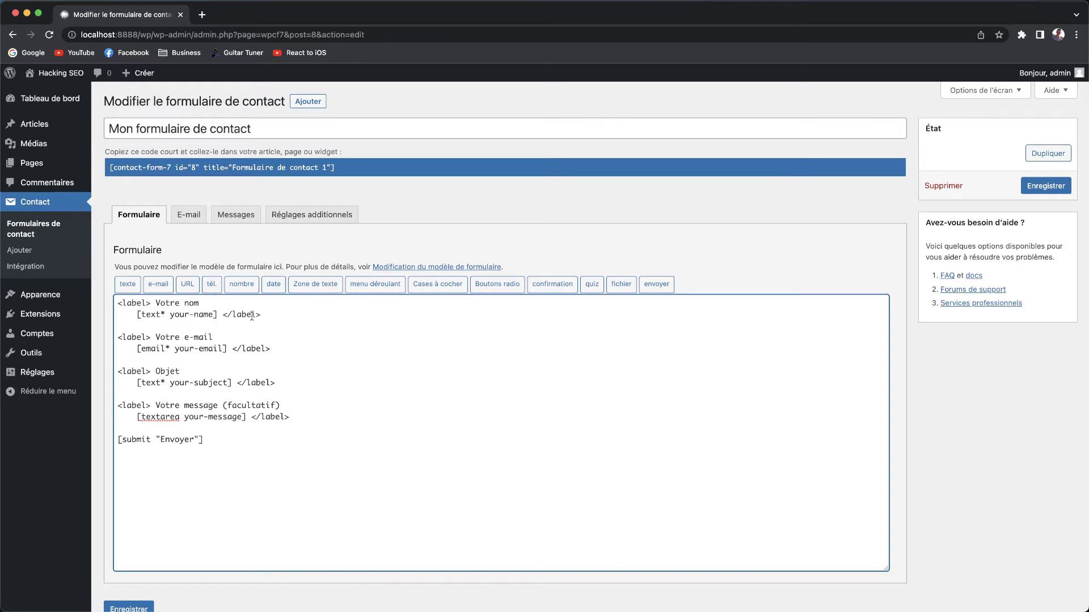
pyautogui.moveTo(277, 312); pyautogui.dragTo(116, 303)
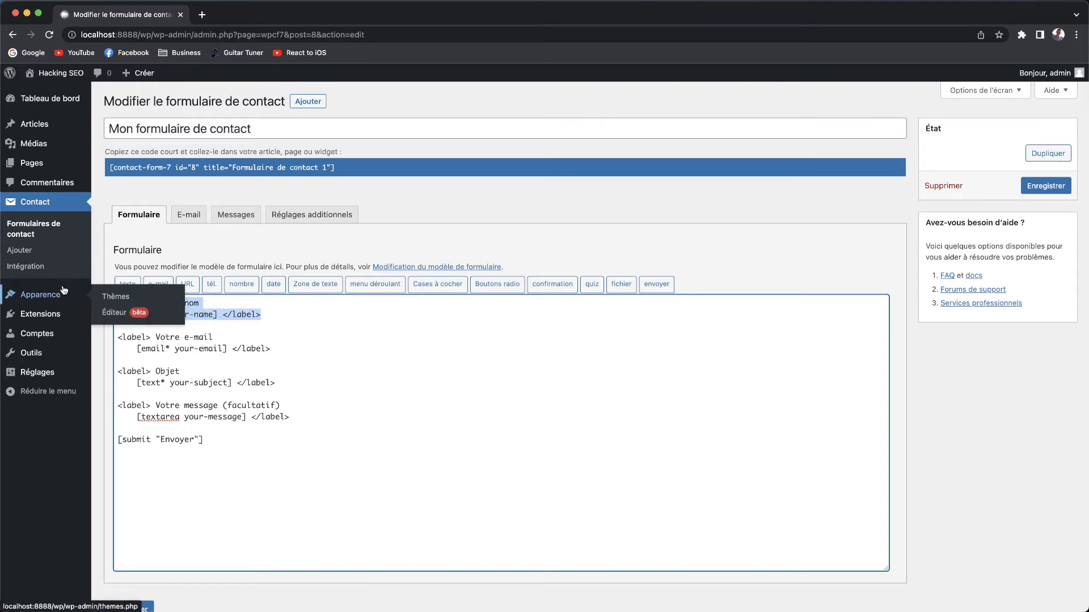
# Duplicate the Votre nom block below itself and relabel the copy 'Votre prénom'.
pyautogui.press('super+c')
pyautogui.click(286, 313)
pyautogui.press('Return')
pyautogui.press('Return')
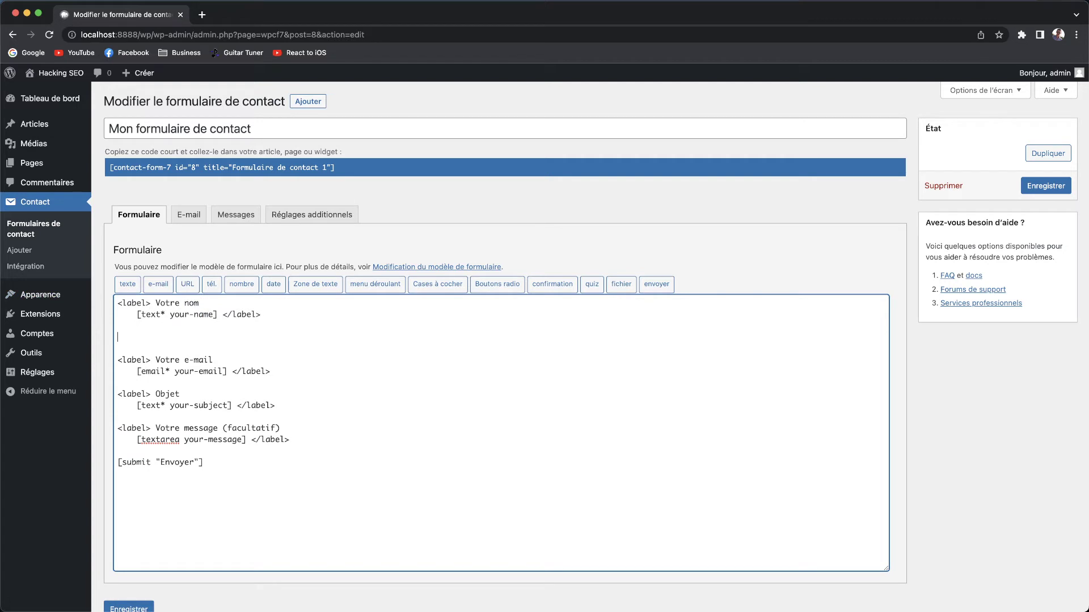
pyautogui.press('super+v')
pyautogui.click(185, 337)
pyautogui.write('pré')
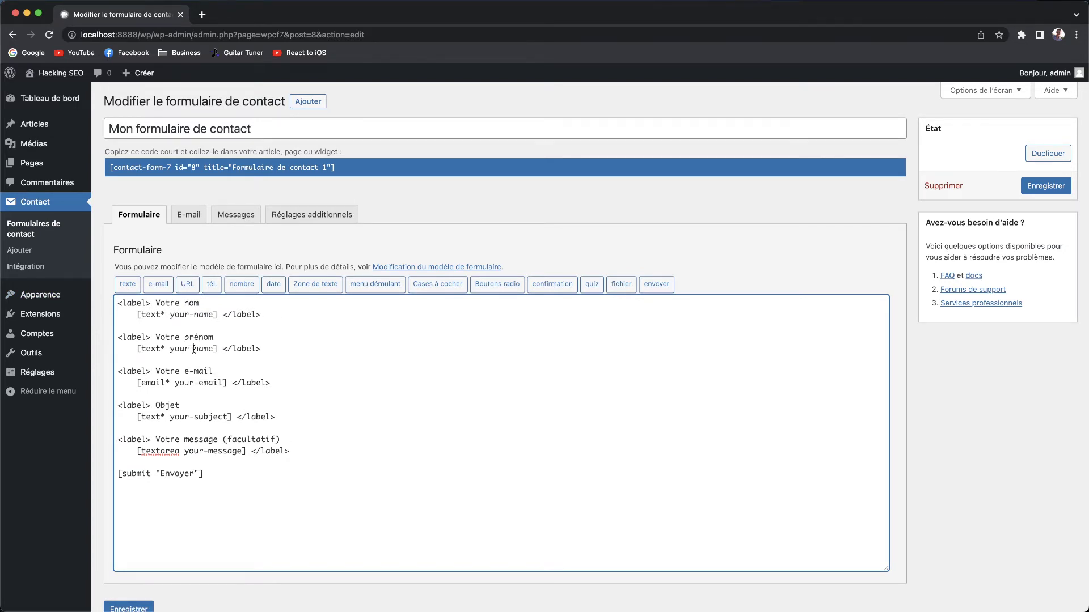
# Change the copied tag to your-firstName and add blank lines after the field.
pyautogui.click(193, 349)
pyautogui.write('su')
pyautogui.press('BackSpace')
pyautogui.press('BackSpace')
pyautogui.write('first')
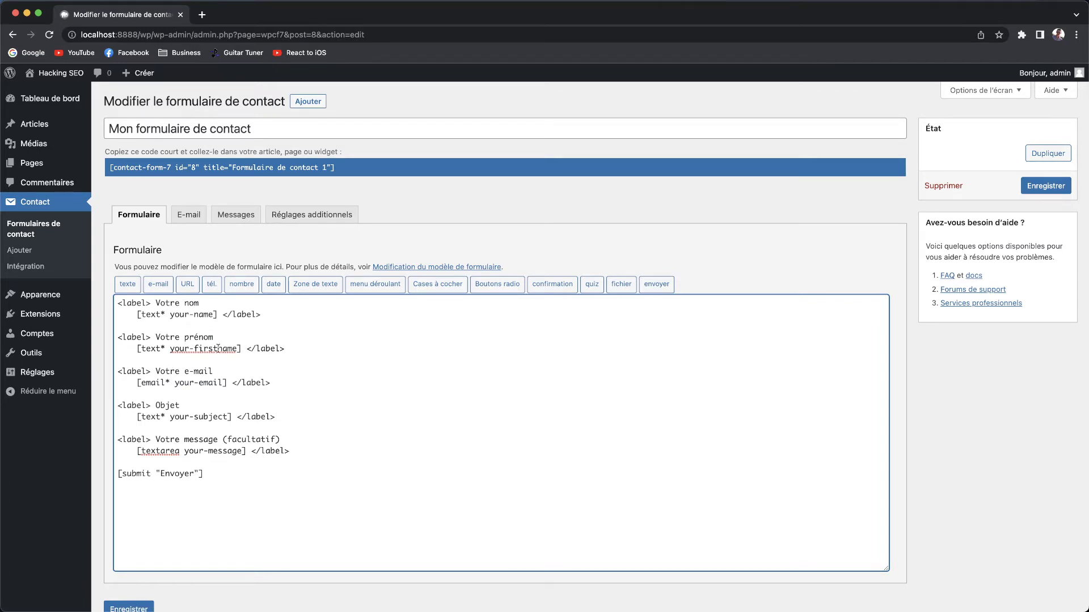
pyautogui.moveTo(218, 348); pyautogui.dragTo(223, 347)
pyautogui.write('N')
pyautogui.moveTo(236, 349); pyautogui.dragTo(169, 349)
pyautogui.click(311, 366)
pyautogui.press('Return')
pyautogui.press('Return')
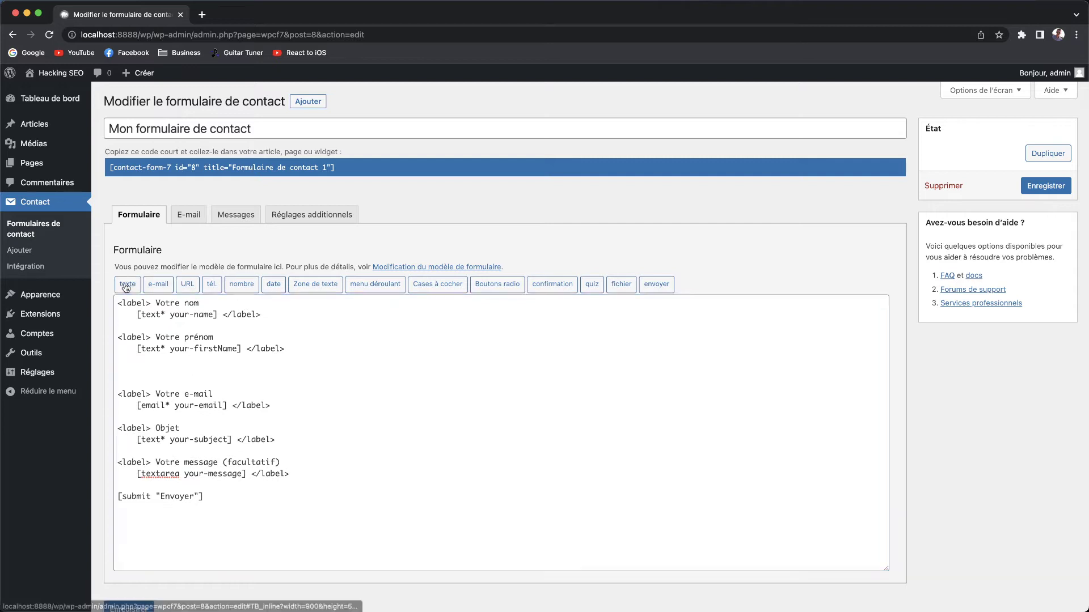
pyautogui.click(127, 284)
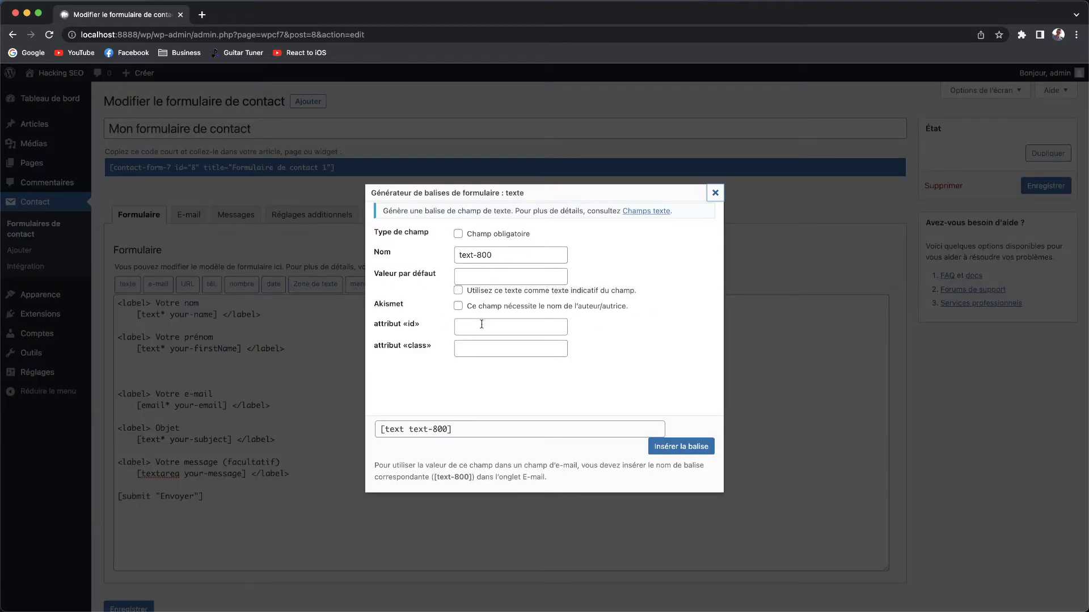
pyautogui.click(715, 194)
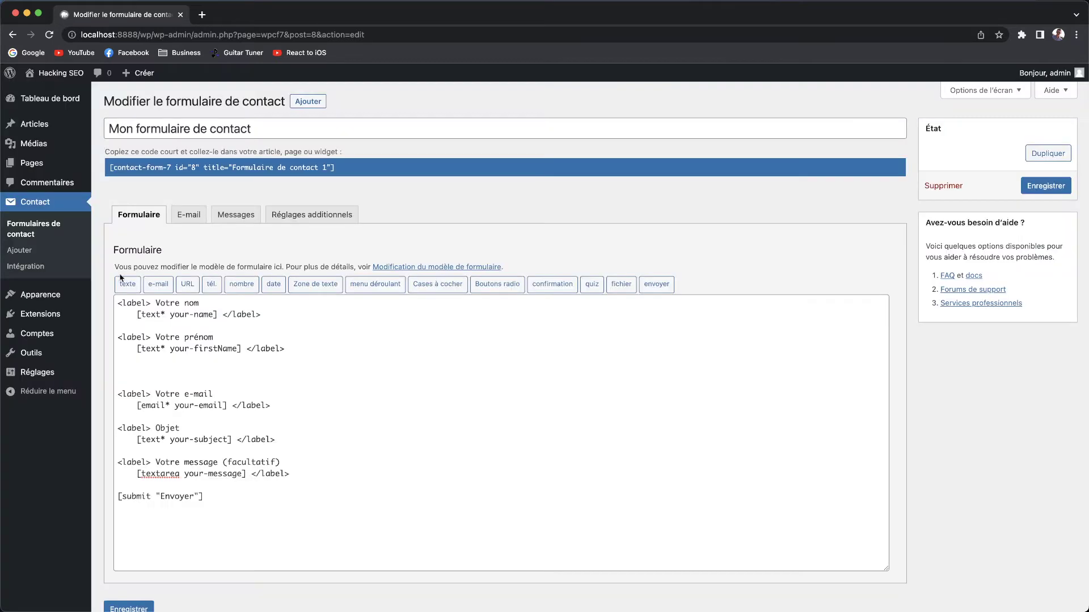
pyautogui.click(187, 285)
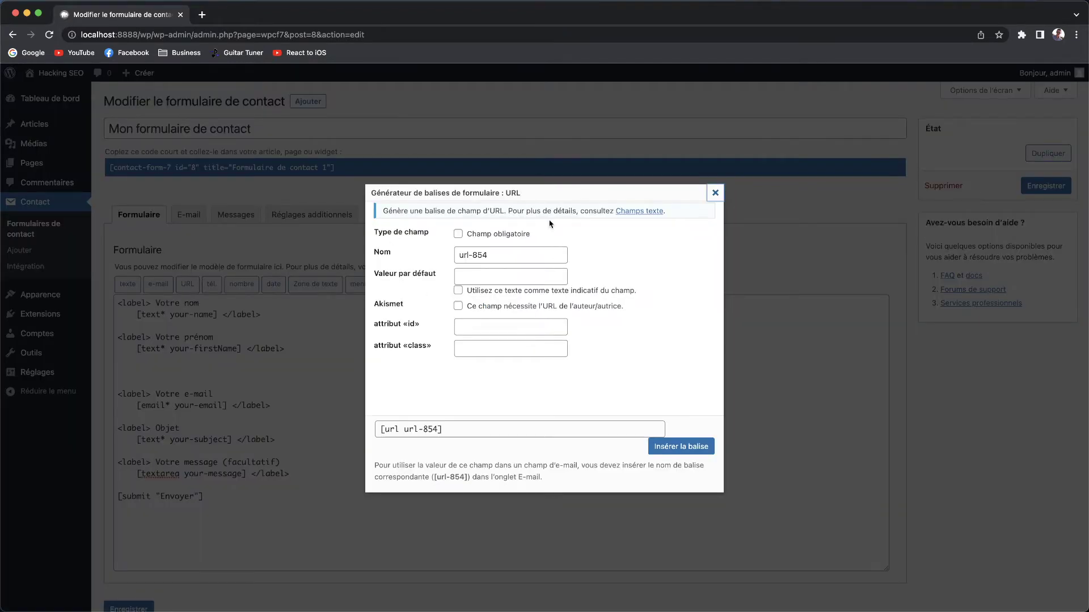
pyautogui.click(715, 193)
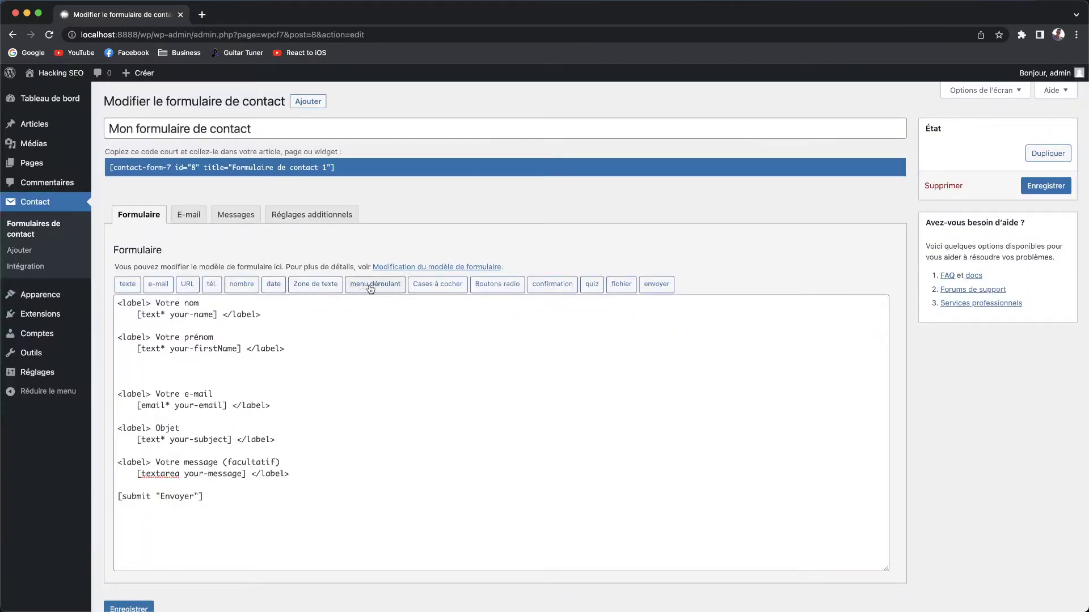
pyautogui.click(273, 284)
pyautogui.click(715, 192)
pyautogui.click(441, 285)
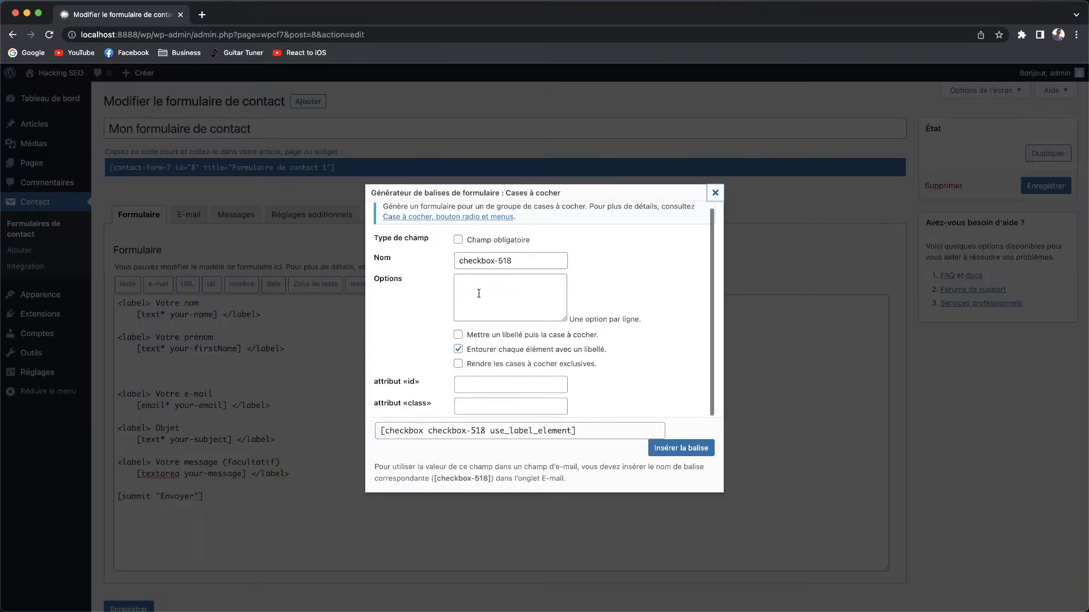
pyautogui.click(715, 193)
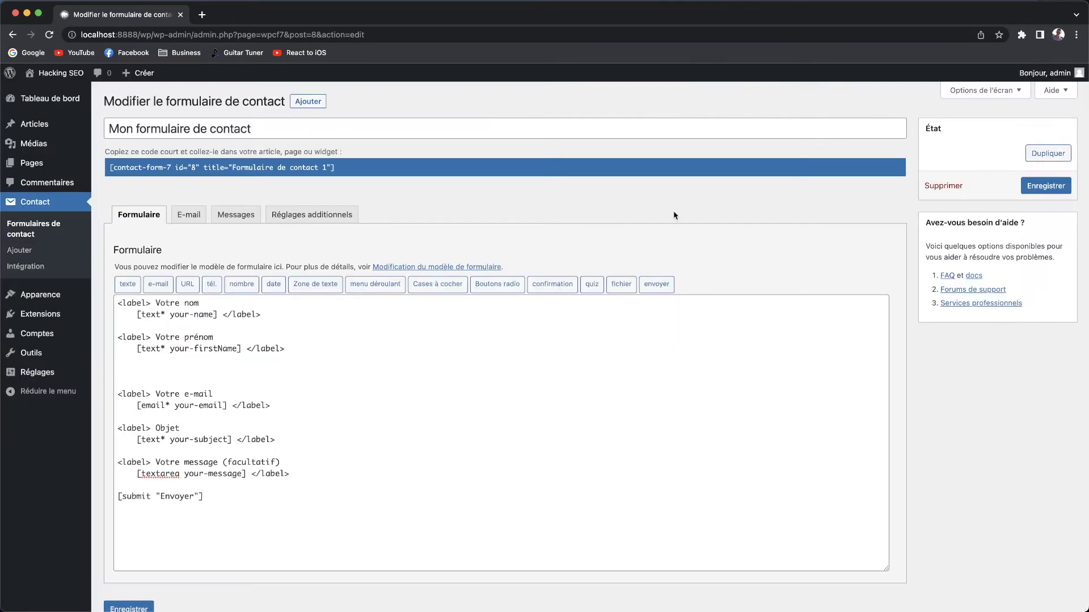
# Start a file upload tag and name the field image-n1.
pyautogui.click(621, 284)
pyautogui.moveTo(438, 296); pyautogui.dragTo(375, 291)
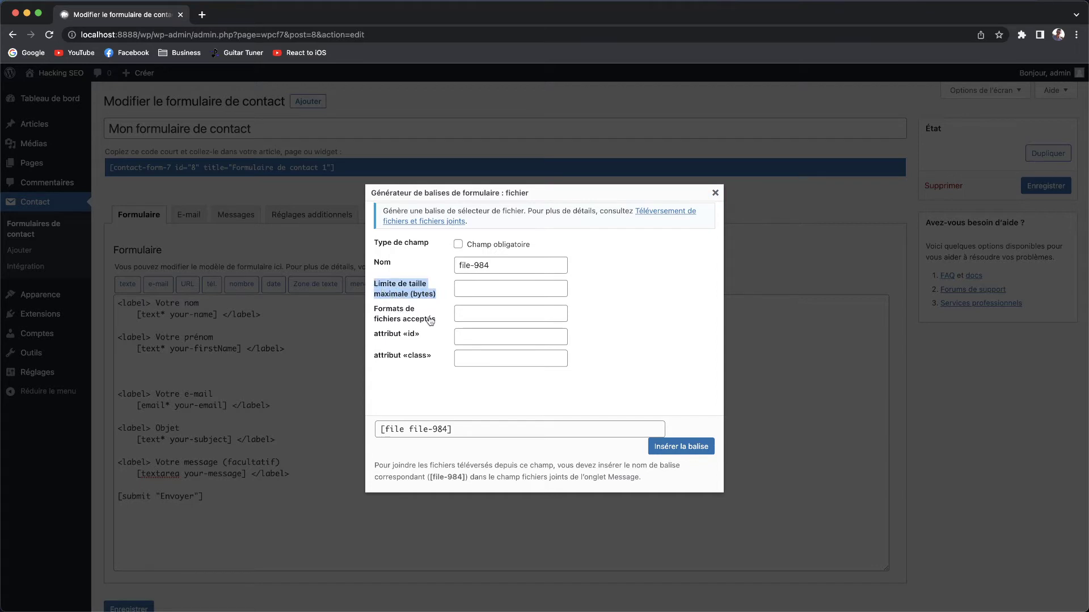
pyautogui.moveTo(436, 321); pyautogui.dragTo(377, 313)
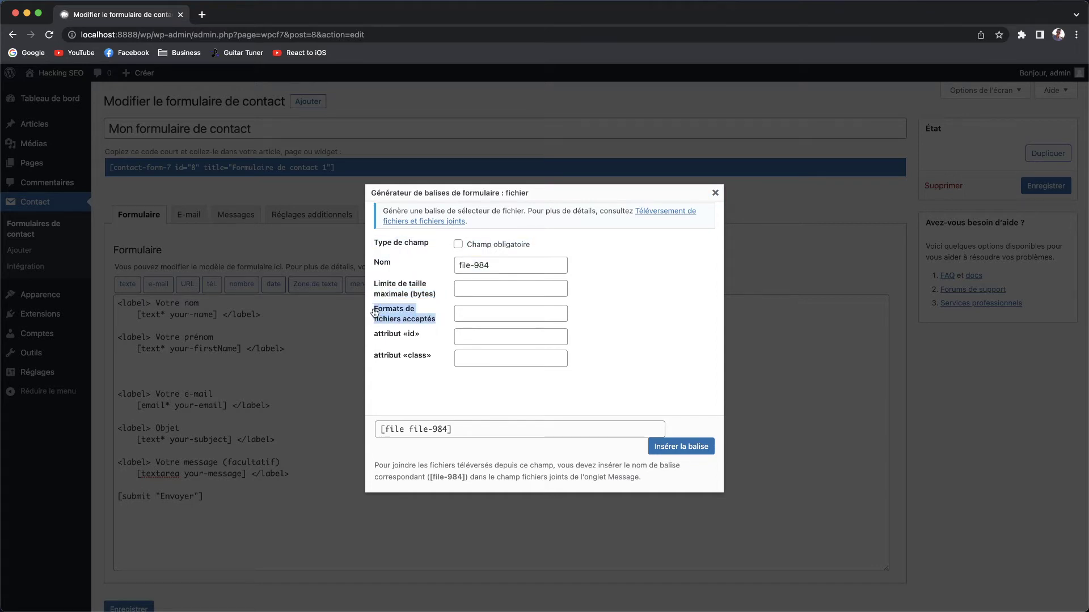
pyautogui.click(651, 297)
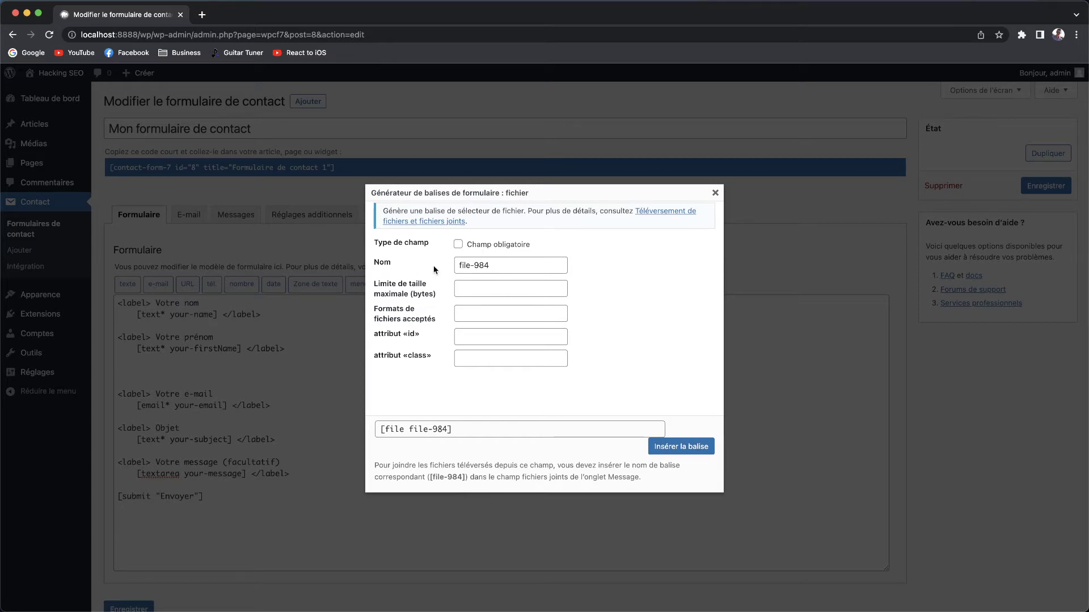
pyautogui.tripleClick(498, 267)
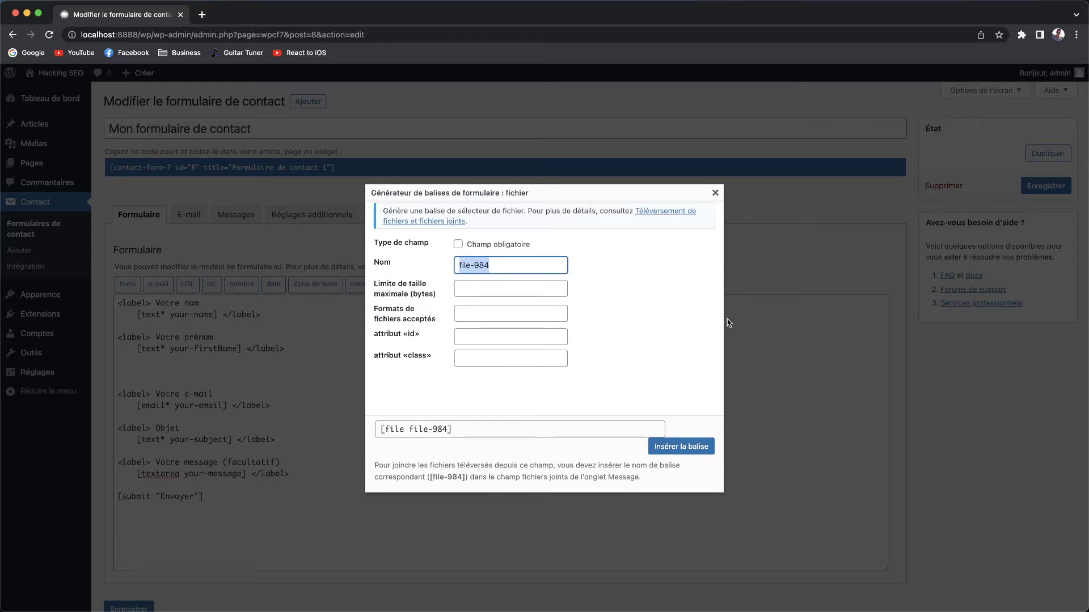
pyautogui.write('image-n1')
pyautogui.click(609, 327)
# Leave maximum file size and accepted formats empty, then insert the [file image-n1] tag.
pyautogui.click(480, 287)
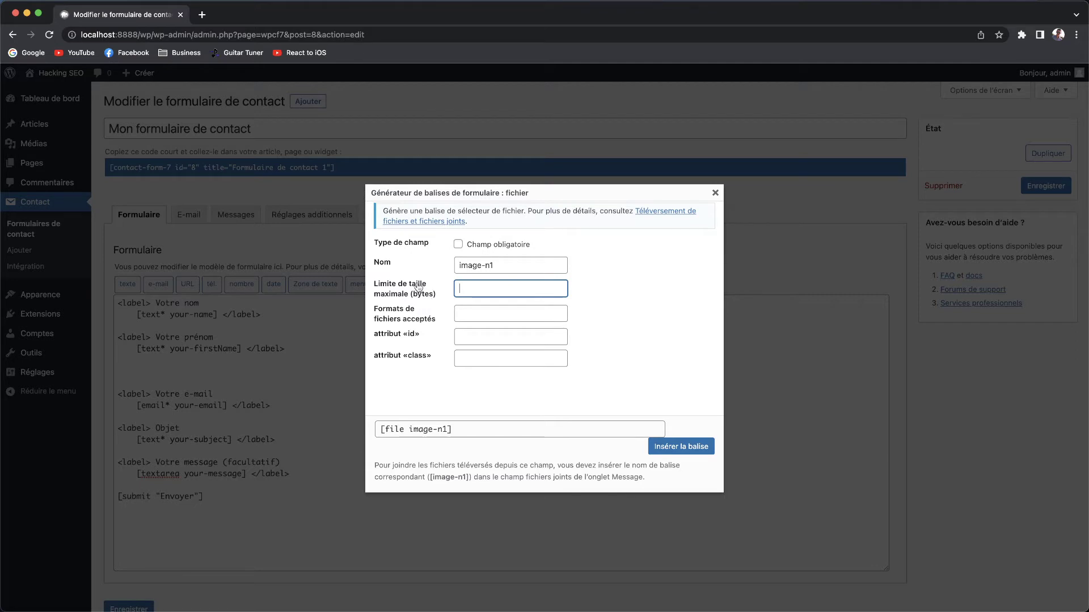
pyautogui.click(470, 312)
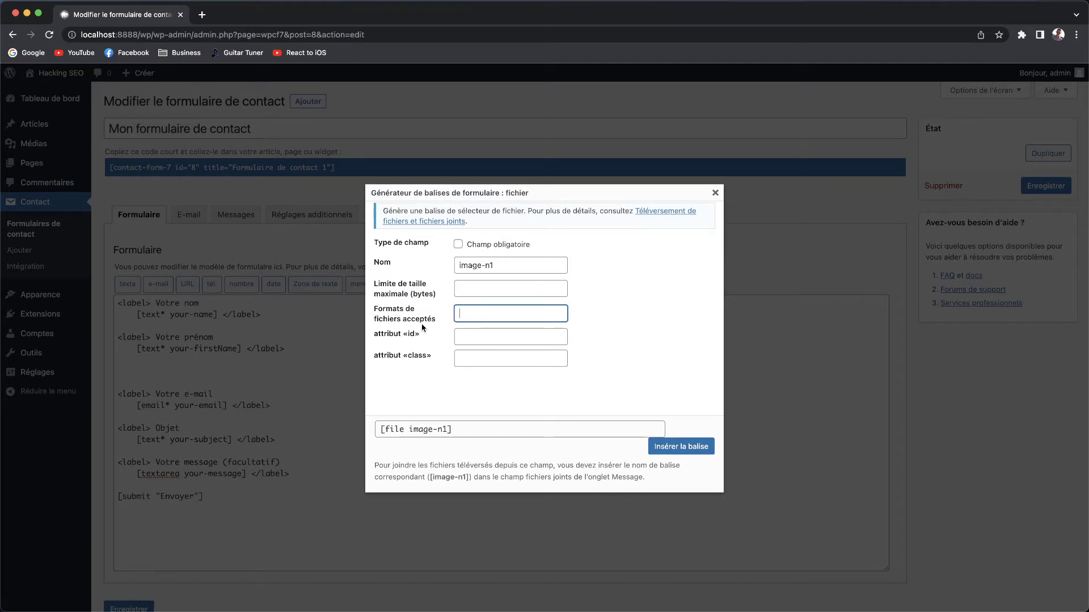
pyautogui.click(468, 289)
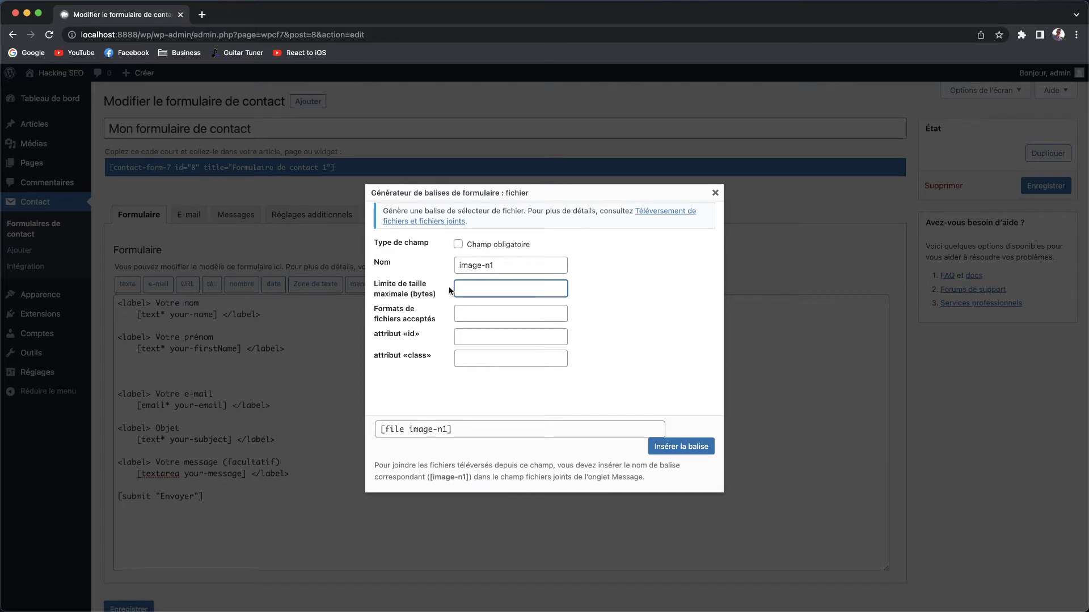
pyautogui.click(481, 312)
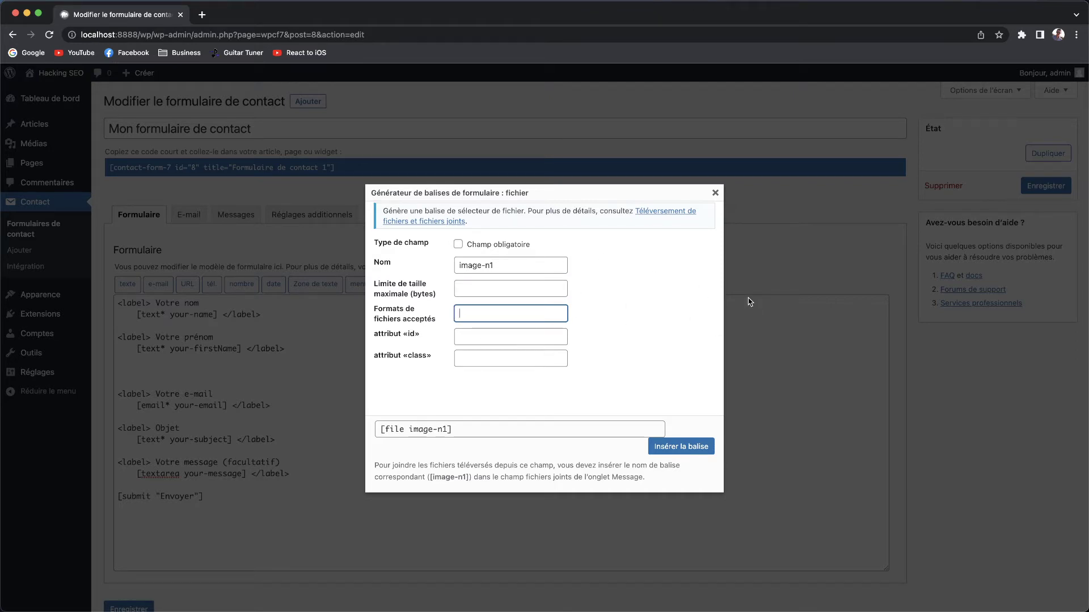
pyautogui.write('jpg, png, webp')
pyautogui.hotkey('ctrl', 'a')
pyautogui.press('BackSpace')
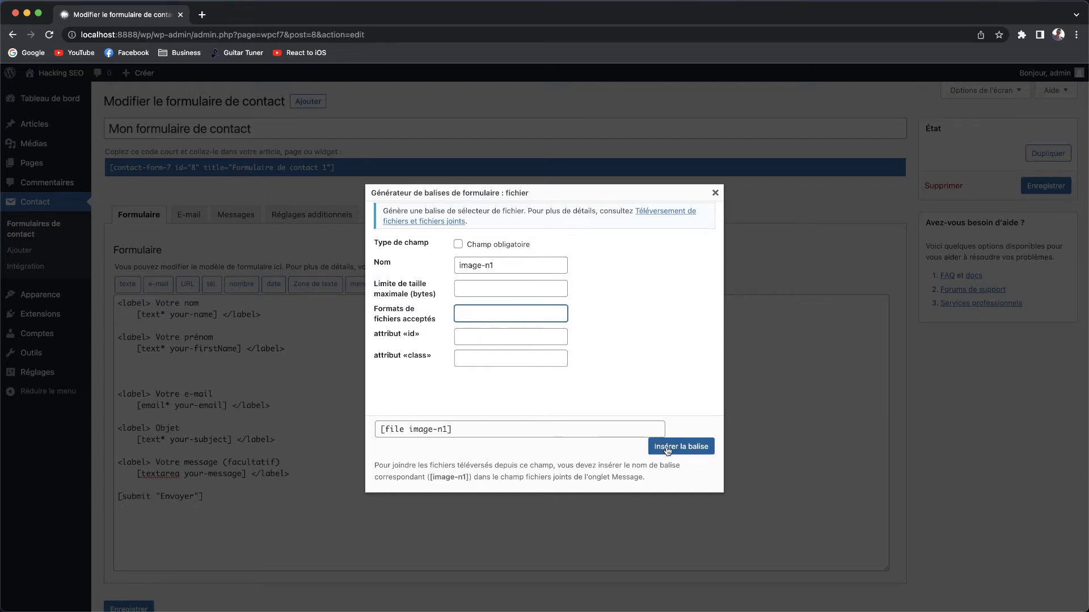
pyautogui.click(709, 448)
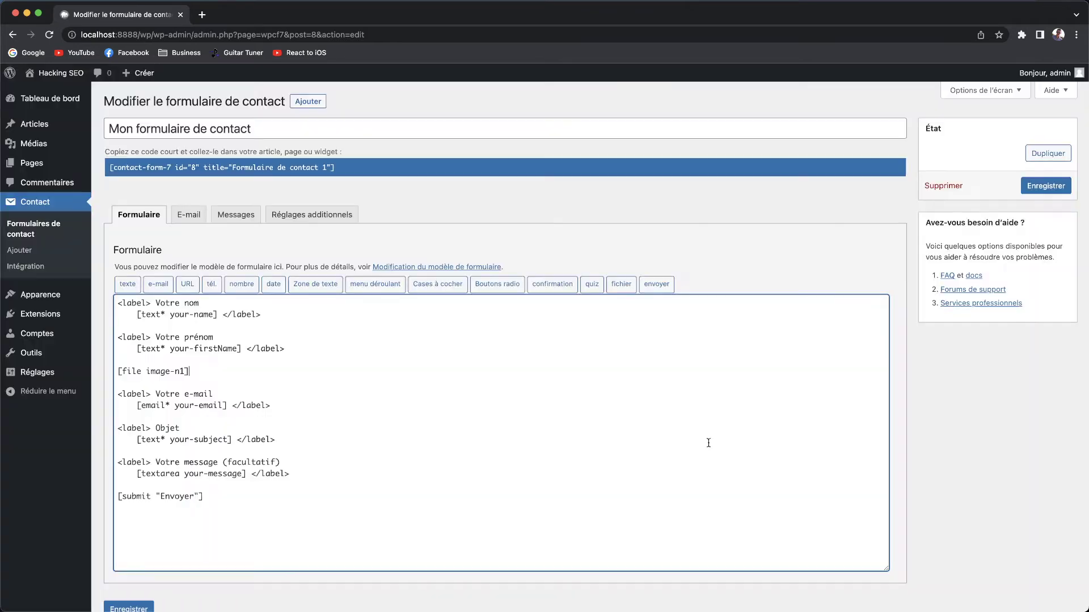
# Delete the [file image-n1] line from the template and save the form.
pyautogui.moveTo(203, 375); pyautogui.dragTo(112, 377)
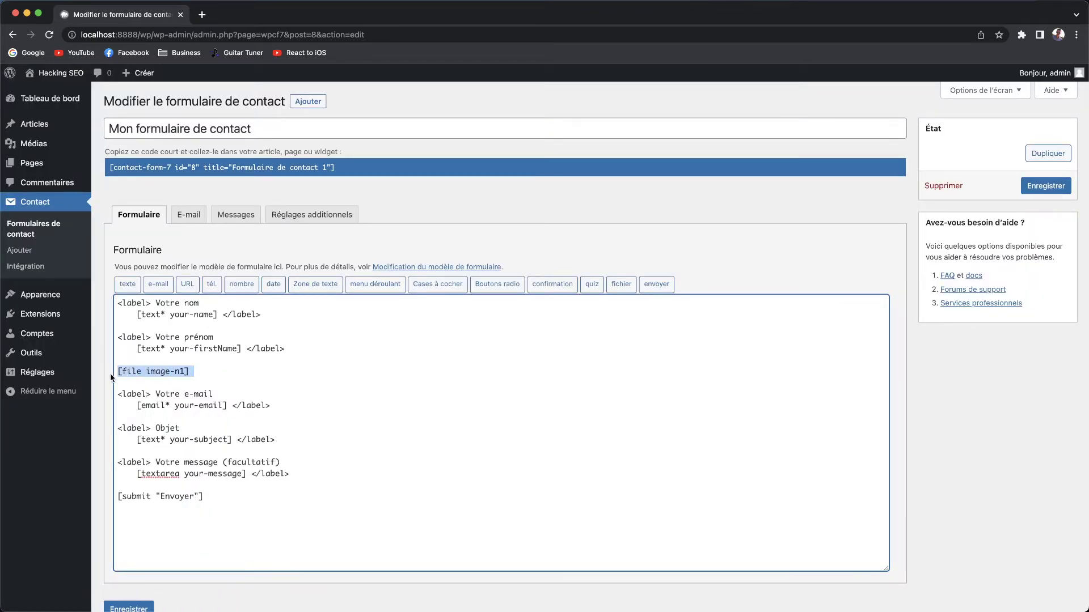
pyautogui.click(229, 377)
pyautogui.moveTo(224, 374); pyautogui.dragTo(102, 373)
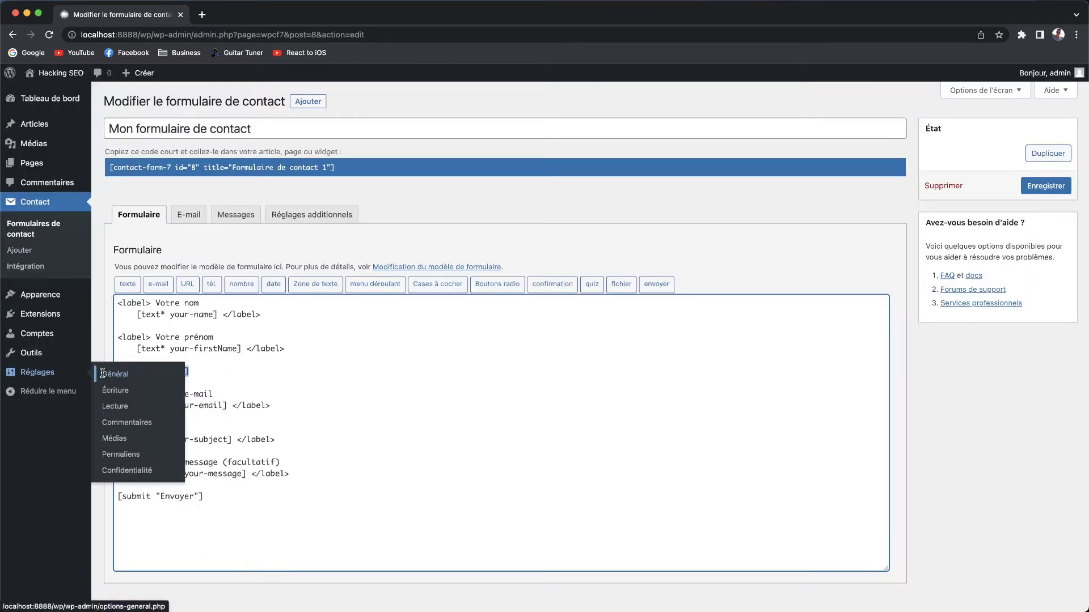
pyautogui.press('BackSpace')
pyautogui.press('BackSpace')
pyautogui.press('BackSpace')
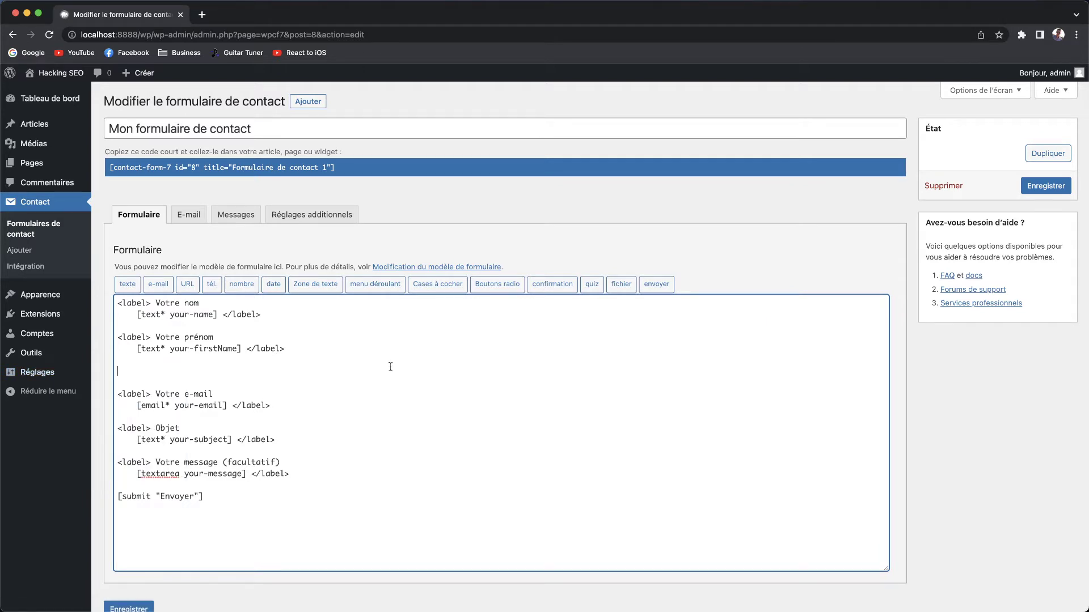
pyautogui.click(128, 608)
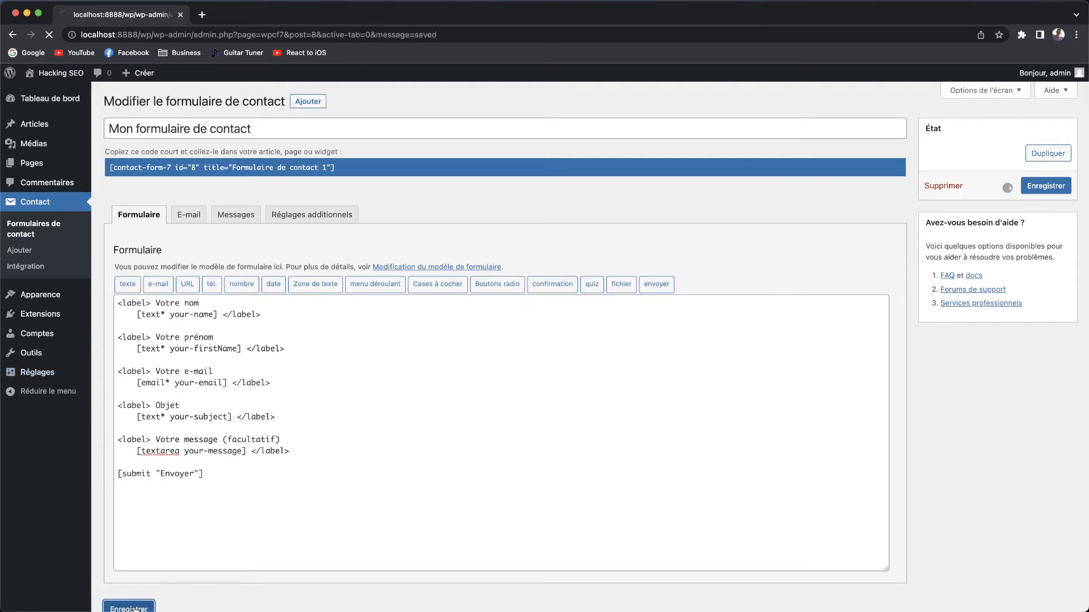
# Copy the 'Mon formulaire de contact' shortcode.
pyautogui.moveTo(110, 202); pyautogui.dragTo(379, 202)
pyautogui.rightClick(303, 200)
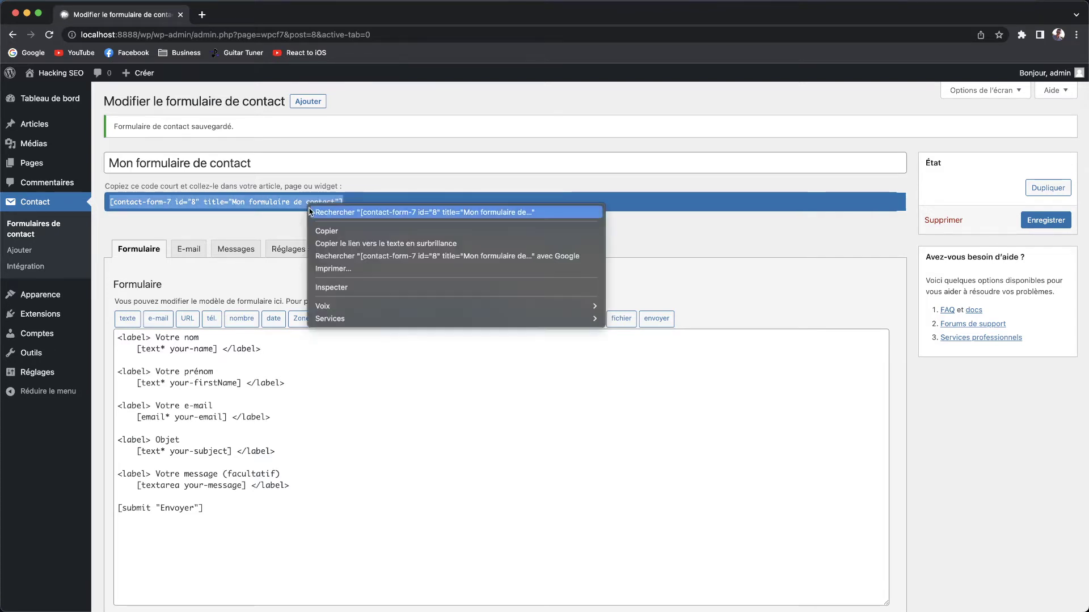
pyautogui.click(332, 231)
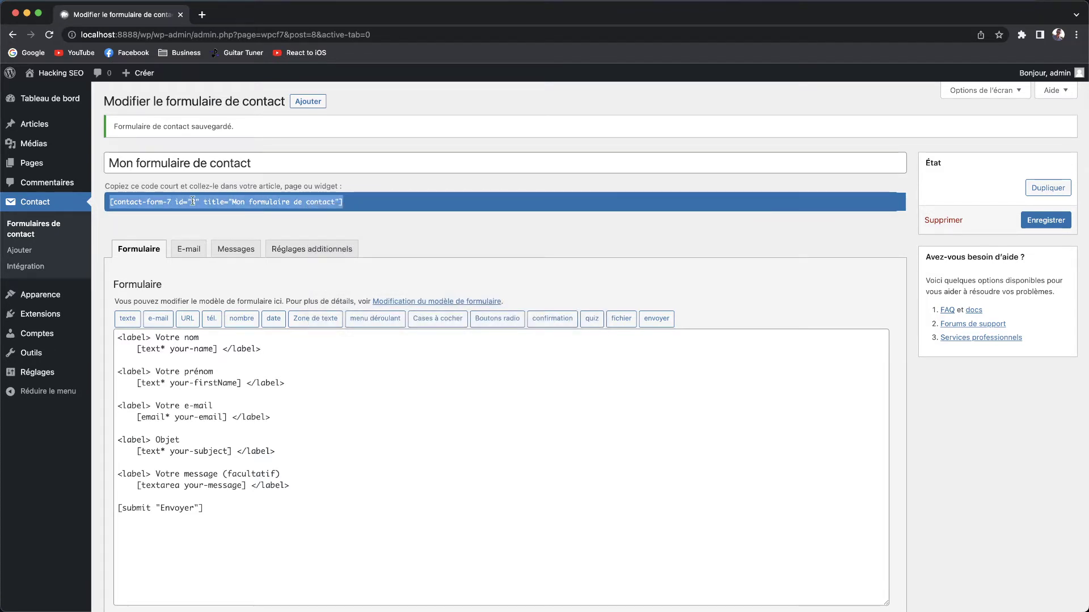
# Paste the [contact-form-7 id="8"] shortcode into the Contact page and preview the page.
pyautogui.moveTo(44, 166)
pyautogui.click(44, 167)
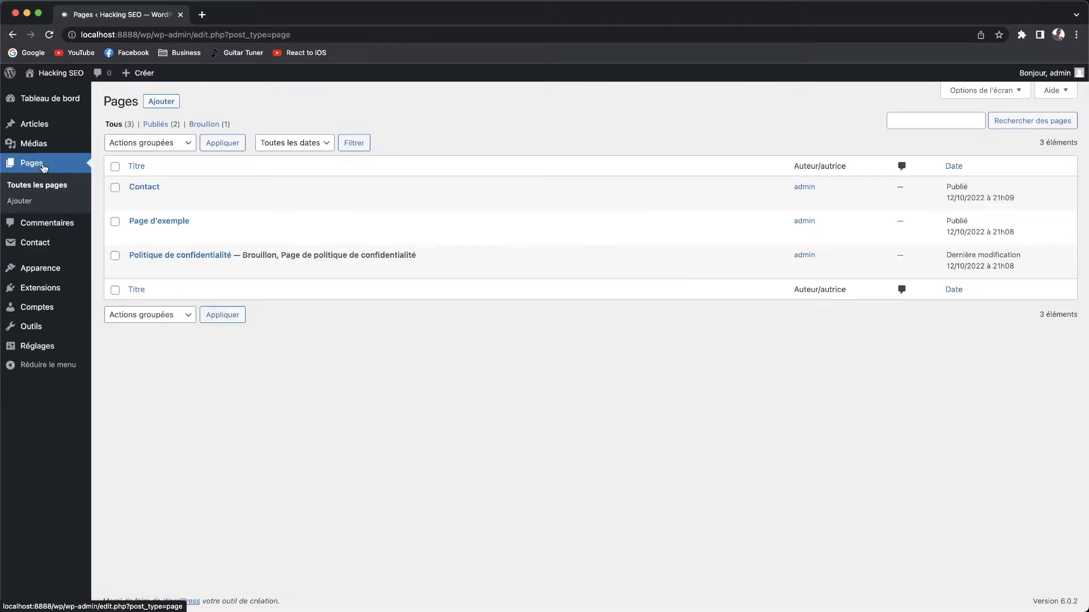
pyautogui.click(152, 201)
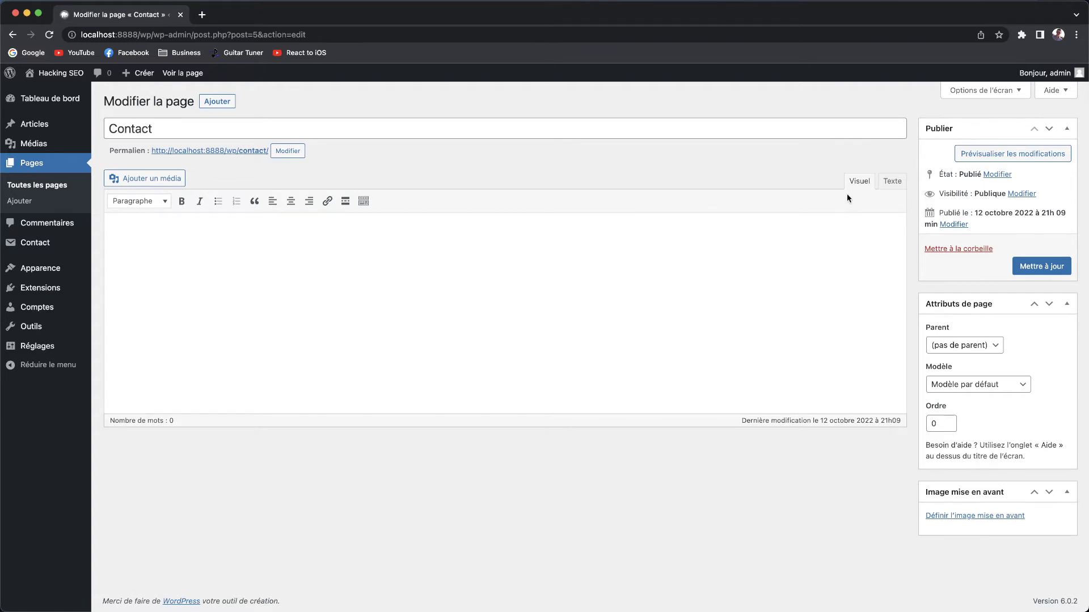
pyautogui.press('super+v')
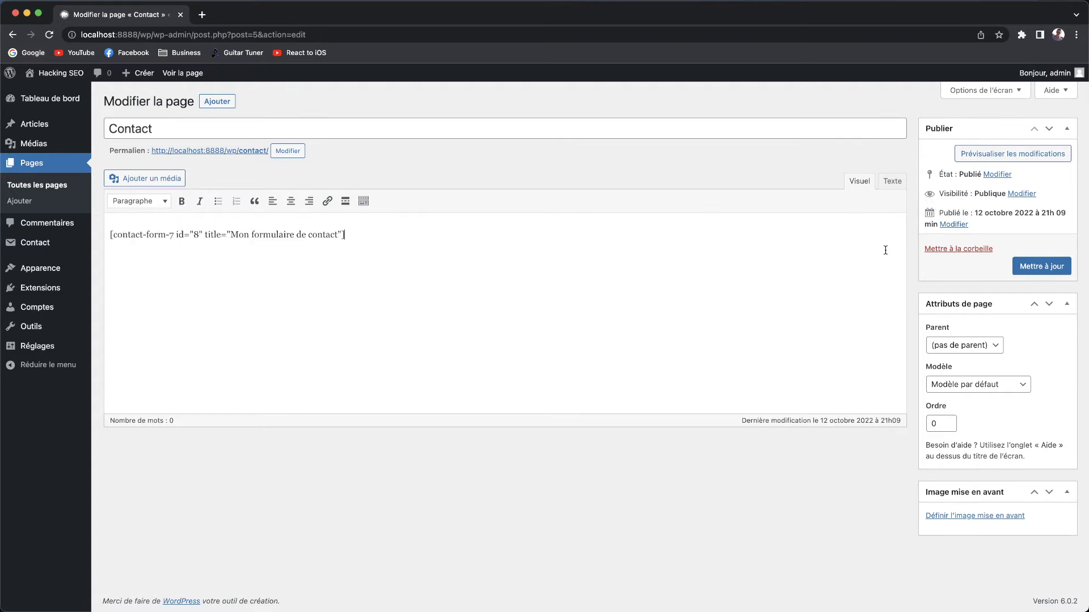
pyautogui.click(1009, 155)
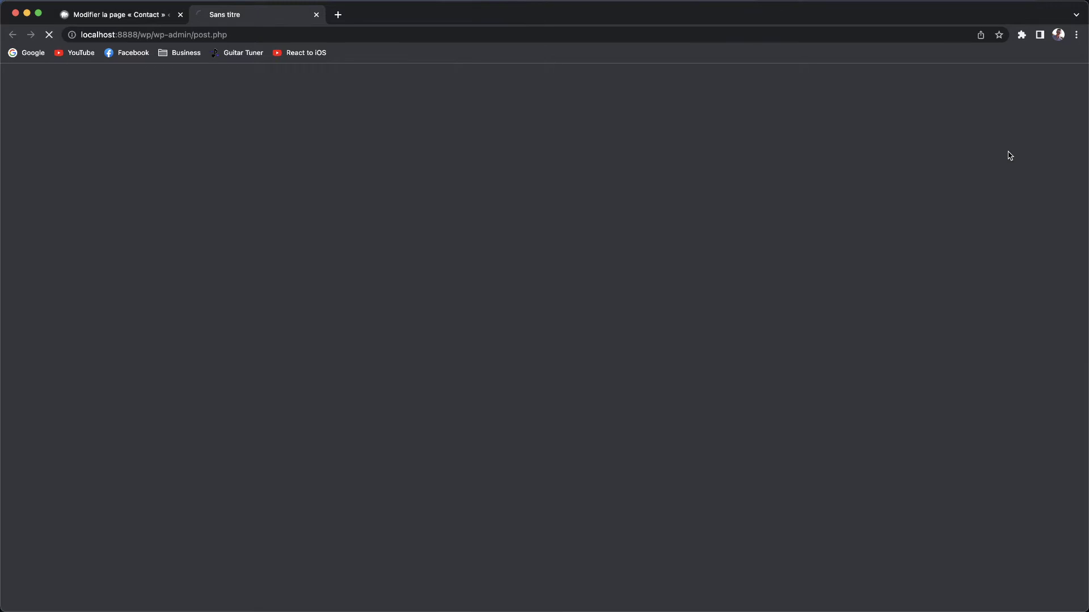
# Switch the Contact page editor between text and visual views, then return to the preview.
pyautogui.scroll(-3, 657, 307)
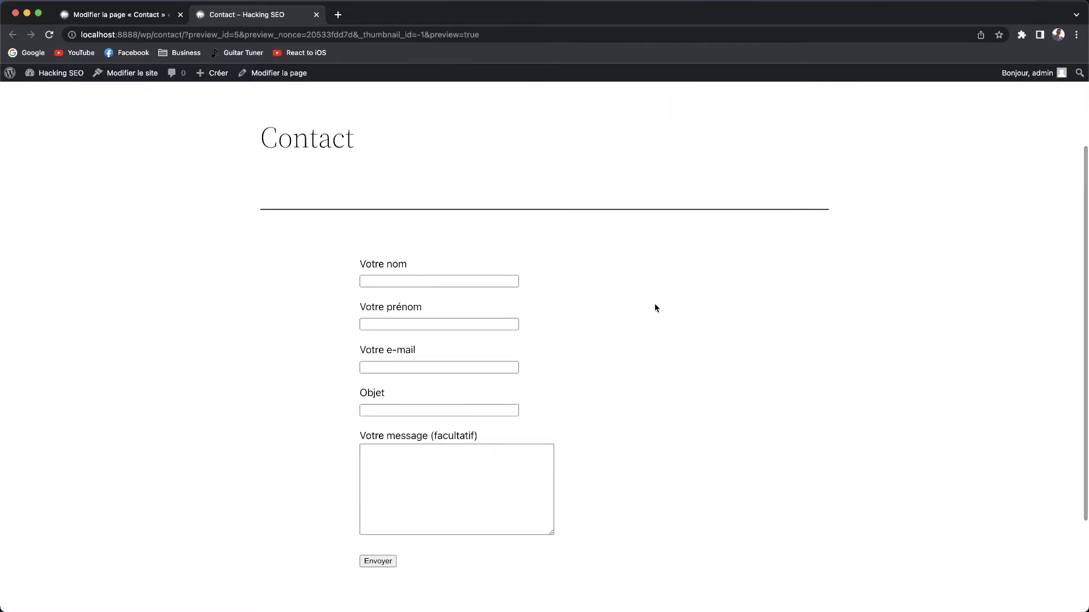
pyautogui.click(143, 18)
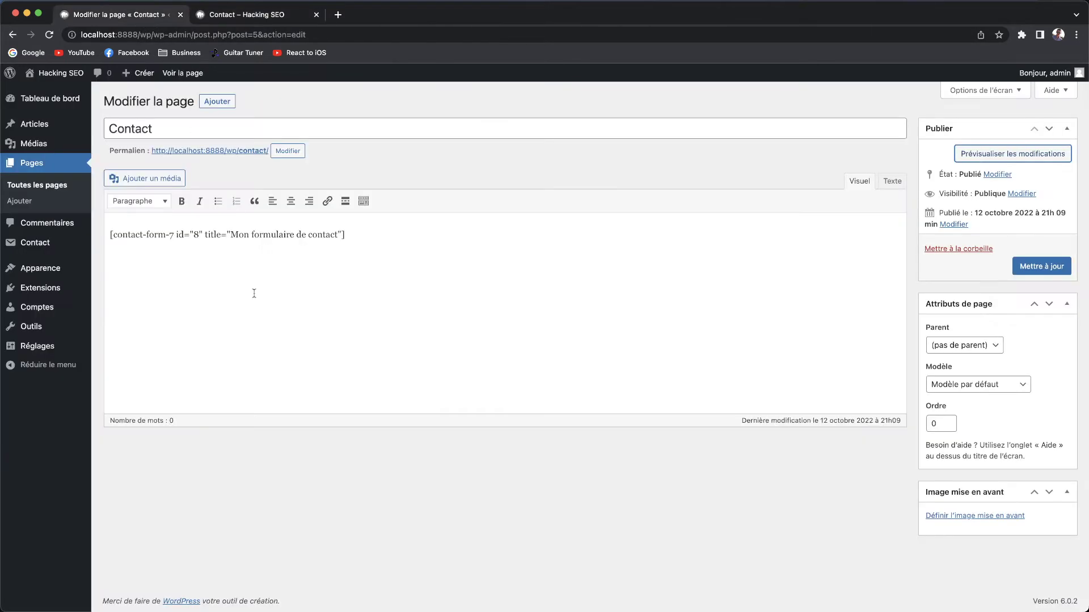
pyautogui.click(883, 180)
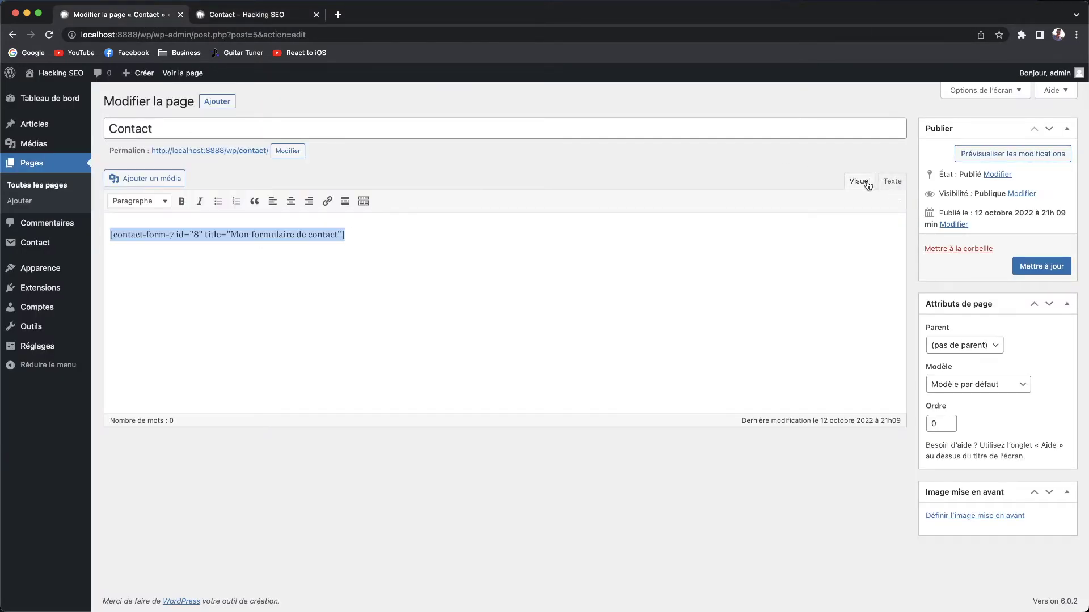
pyautogui.click(860, 181)
pyautogui.click(894, 184)
pyautogui.click(859, 181)
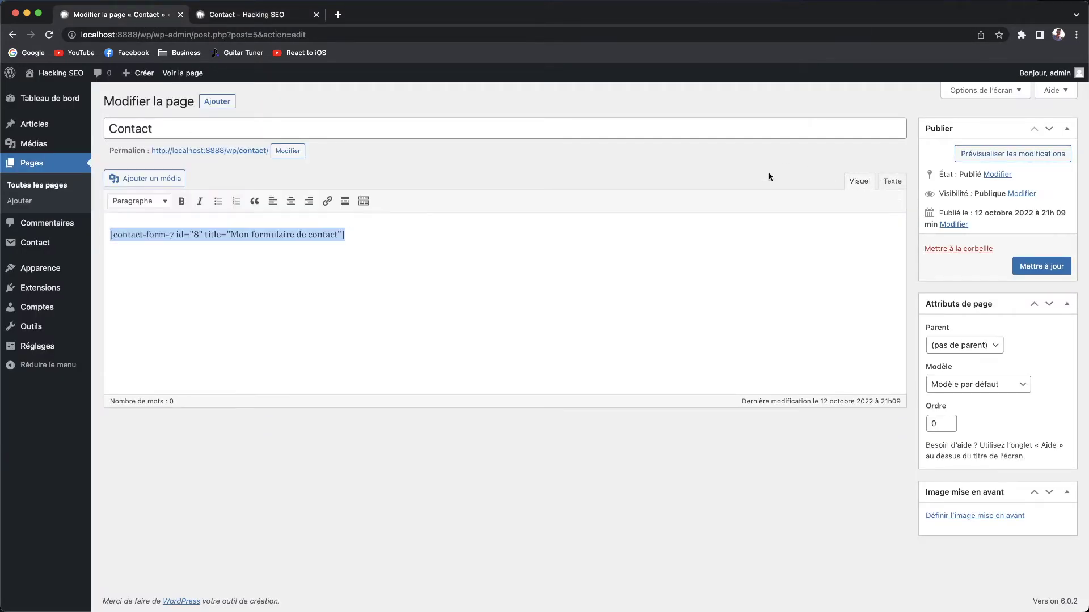
pyautogui.click(255, 17)
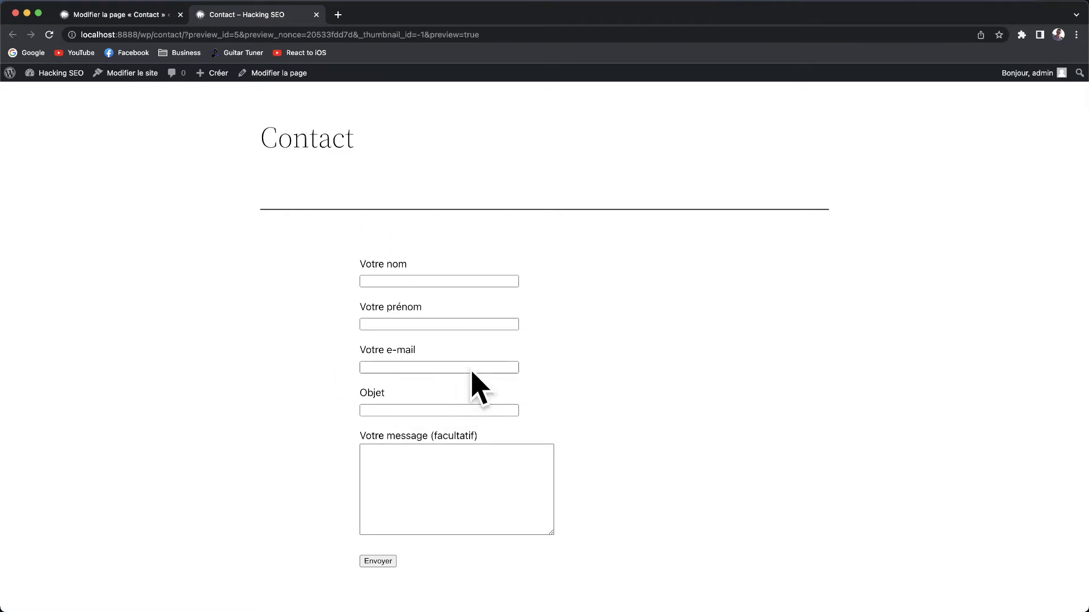
# Fill the previewed form with test values: name 'Ha', first name 'SEO', an e-mail, message 'C'.
pyautogui.click(407, 280)
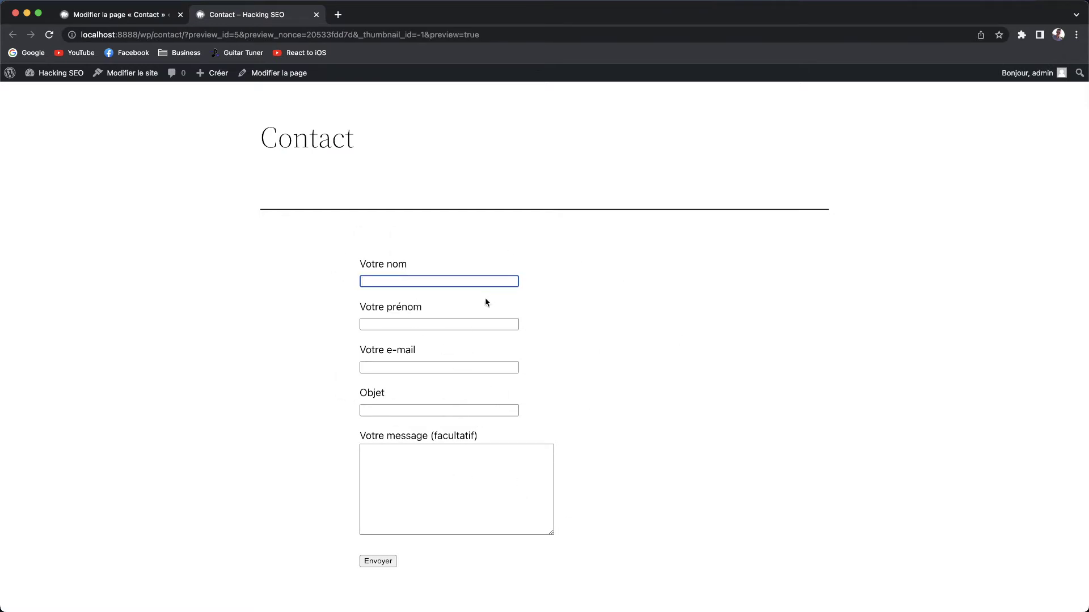
pyautogui.write('Hacking')
pyautogui.press('Tab')
pyautogui.write('SEO')
pyautogui.press('Tab')
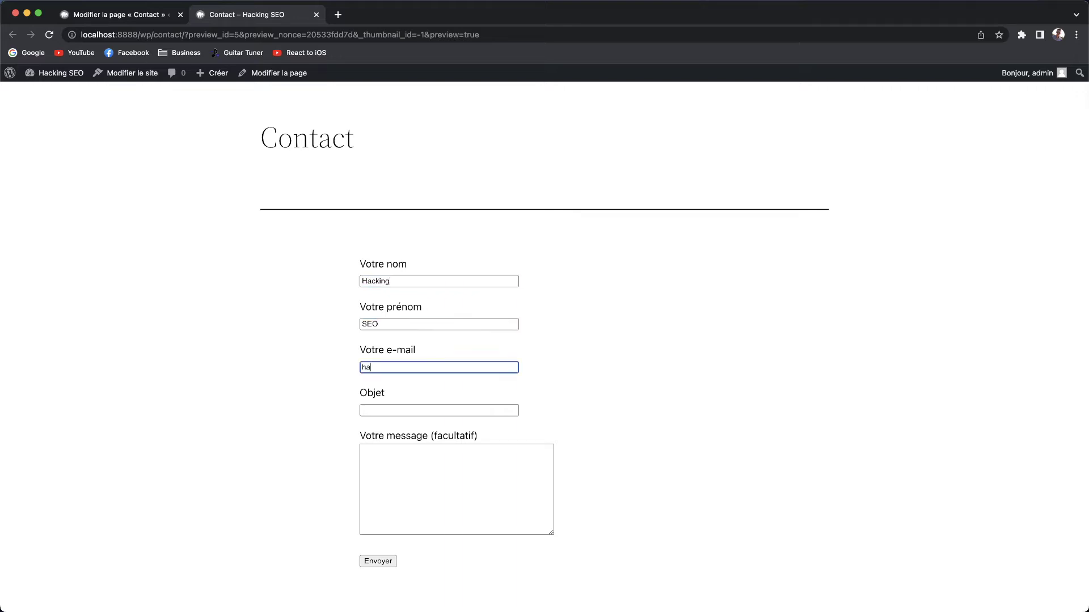
pyautogui.press('Tab')
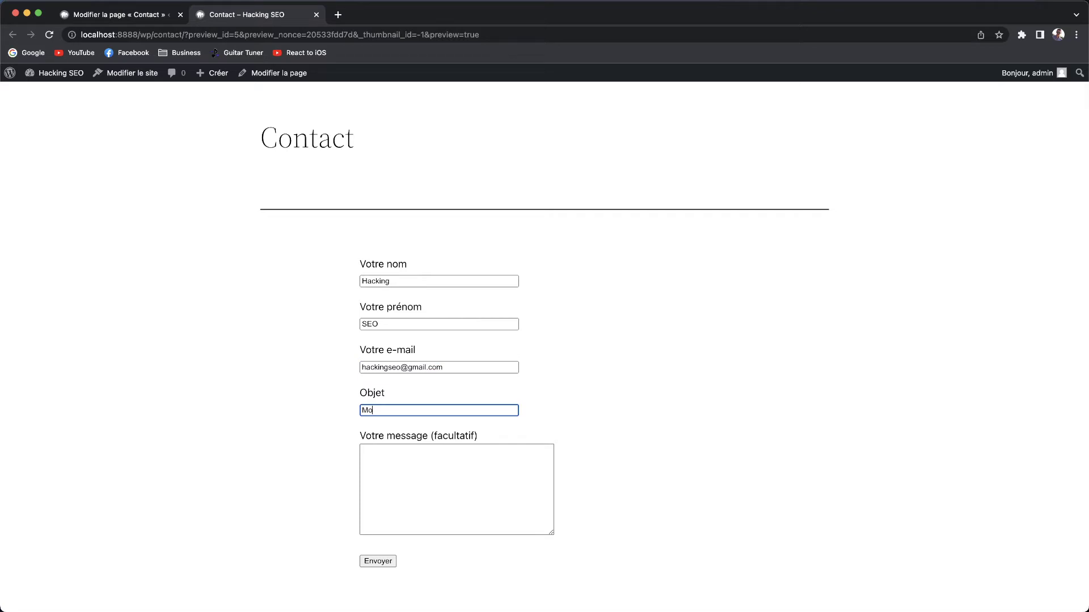
pyautogui.press('Tab')
pyautogui.write('C')
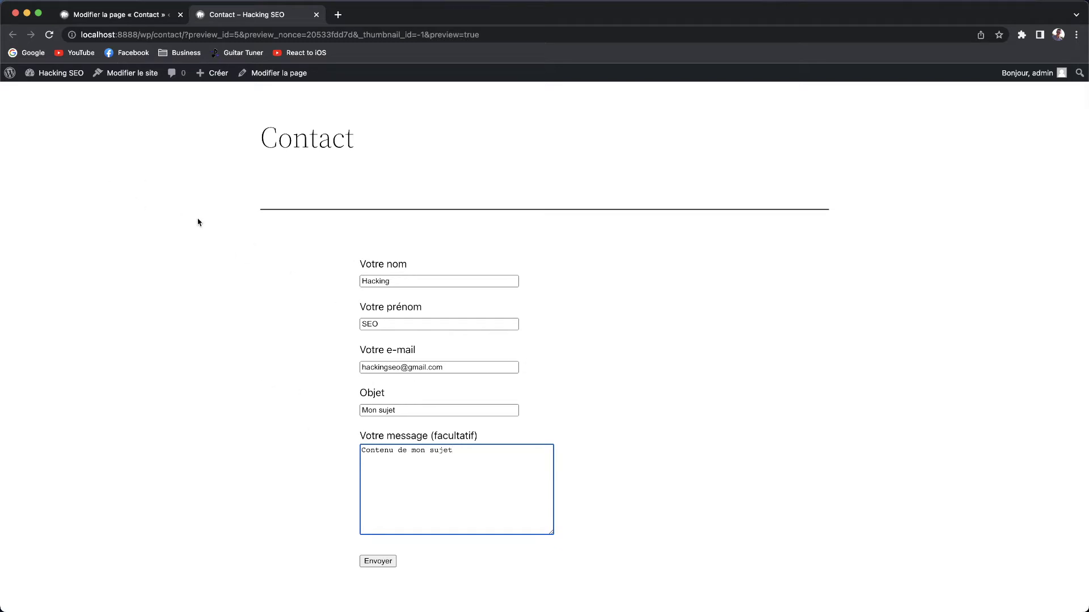
# Delete every test entry from the message, subject, e-mail and name fields, then return to the editor.
pyautogui.moveTo(463, 481); pyautogui.dragTo(339, 426)
pyautogui.press('BackSpace')
pyautogui.moveTo(410, 411); pyautogui.dragTo(307, 398)
pyautogui.press('BackSpace')
pyautogui.moveTo(455, 371); pyautogui.dragTo(242, 339)
pyautogui.press('BackSpace')
pyautogui.moveTo(399, 323); pyautogui.dragTo(364, 323)
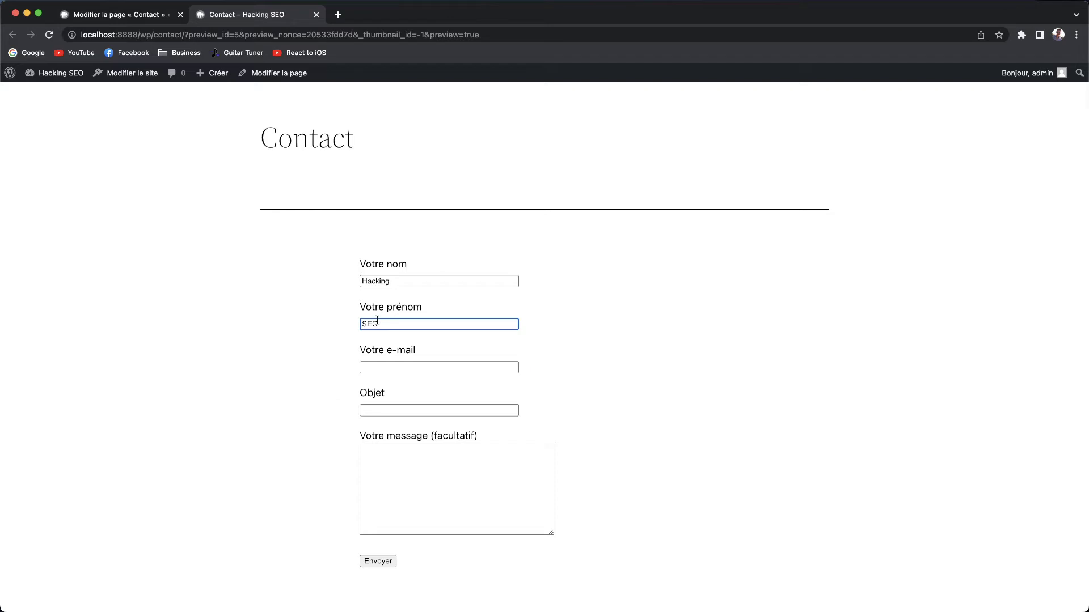
pyautogui.press('BackSpace')
pyautogui.moveTo(417, 278); pyautogui.dragTo(226, 258)
pyautogui.press('BackSpace')
pyautogui.click(226, 257)
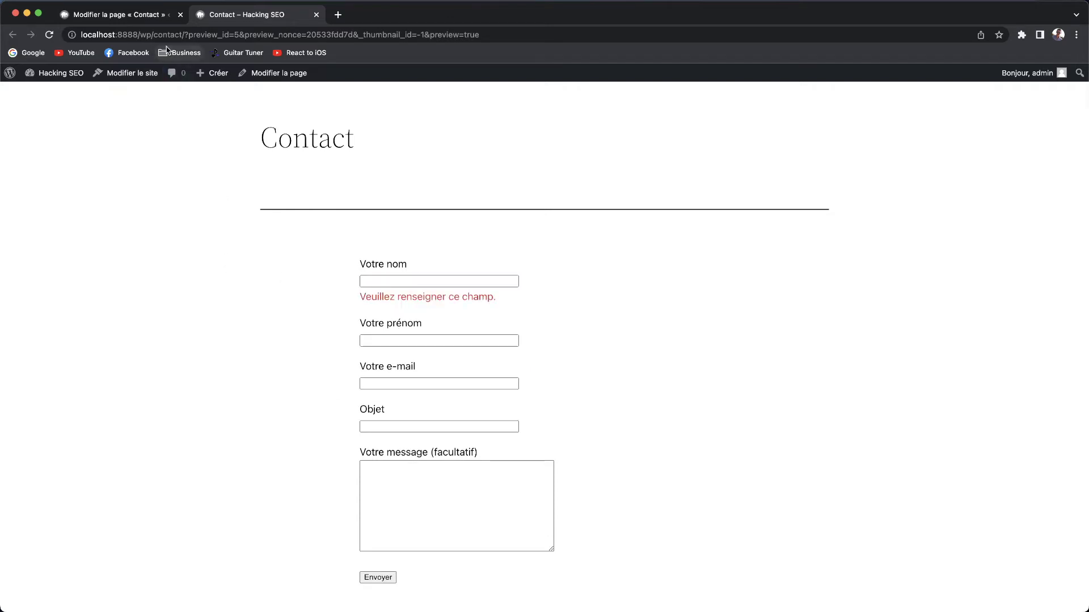
pyautogui.click(116, 14)
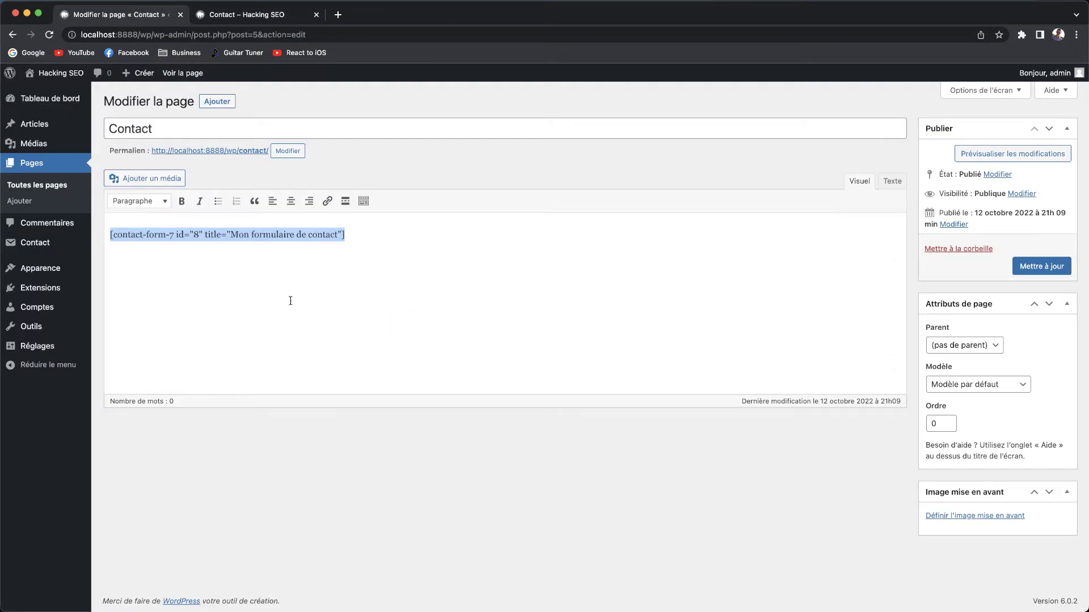
# Open the contact form's E-mail settings and inspect the recipient and the [your-email] tag.
pyautogui.click(31, 248)
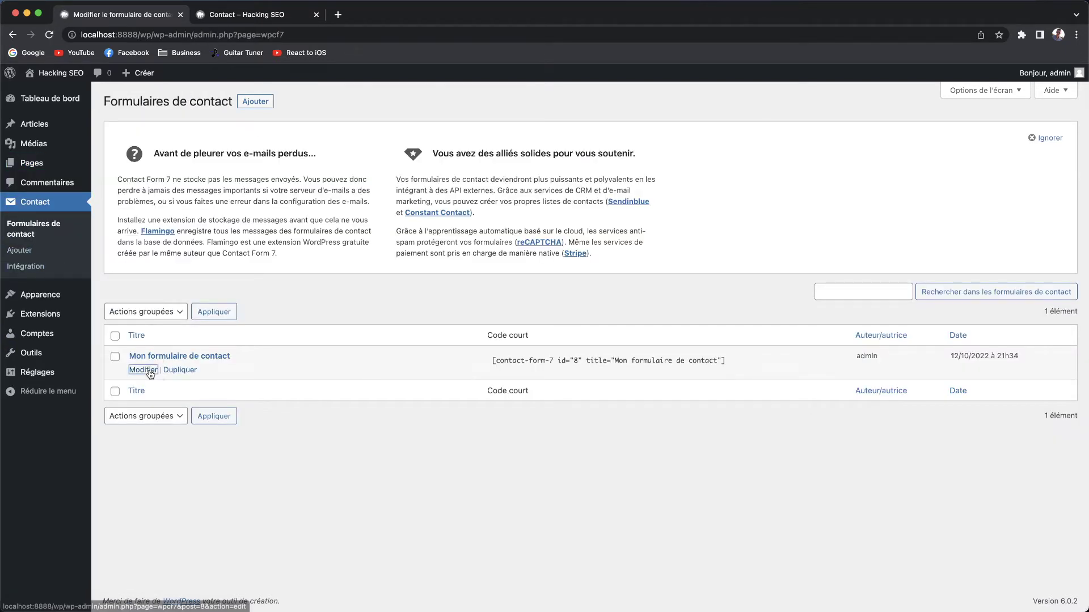
pyautogui.click(144, 370)
pyautogui.click(191, 218)
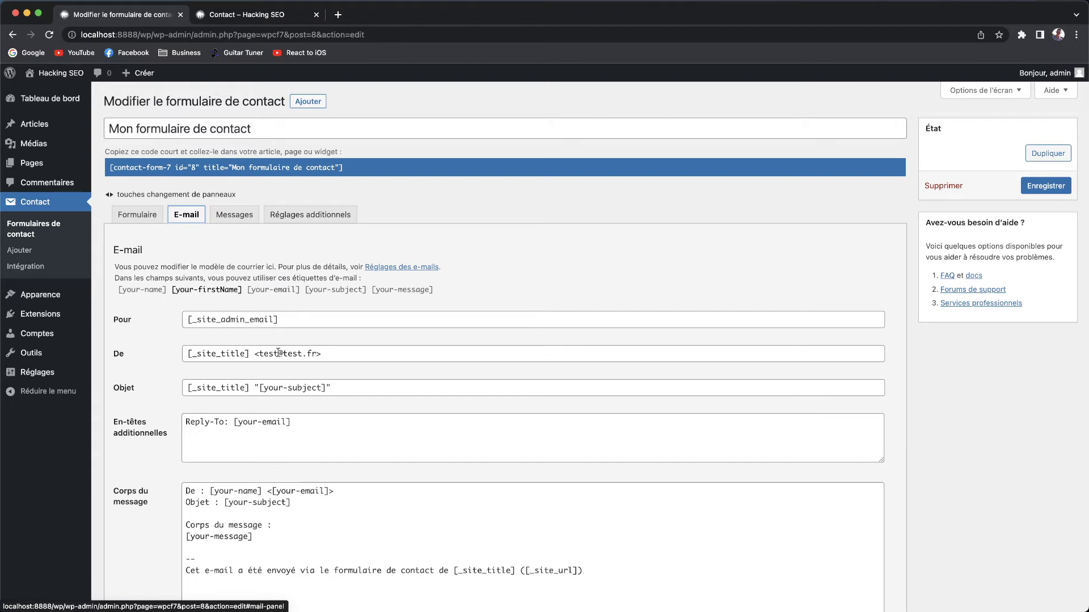
pyautogui.moveTo(287, 320); pyautogui.dragTo(174, 325)
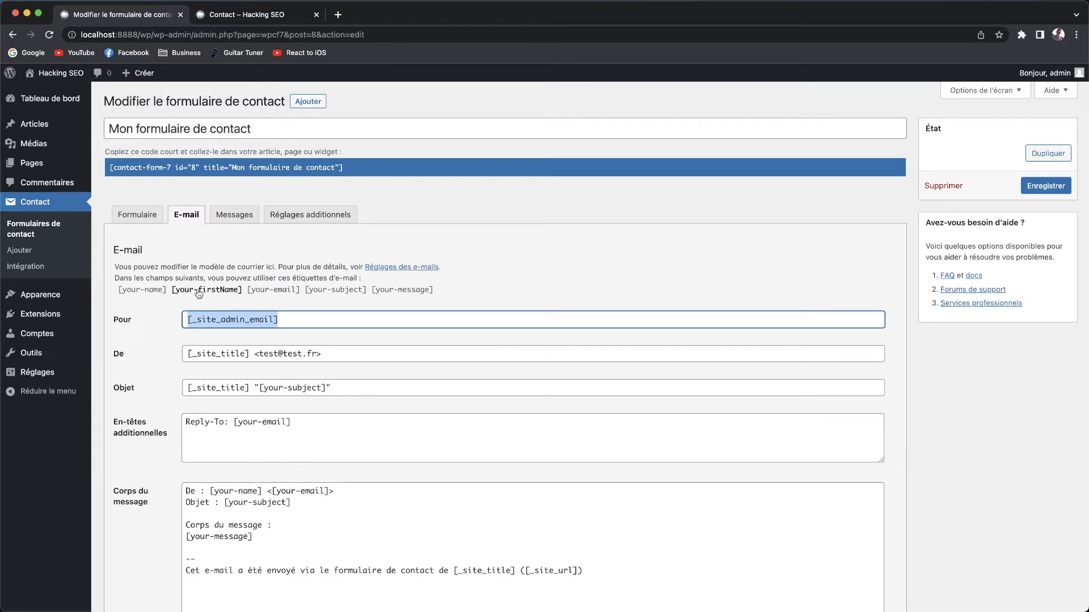
pyautogui.click(271, 291)
pyautogui.moveTo(248, 291); pyautogui.dragTo(301, 294)
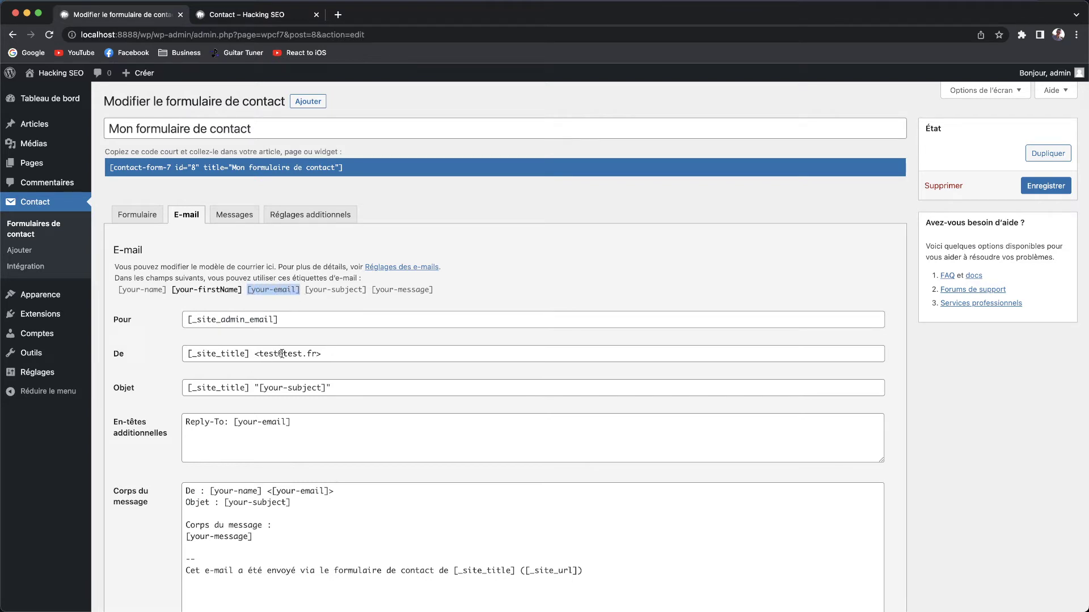
pyautogui.scroll(-1, 314, 414)
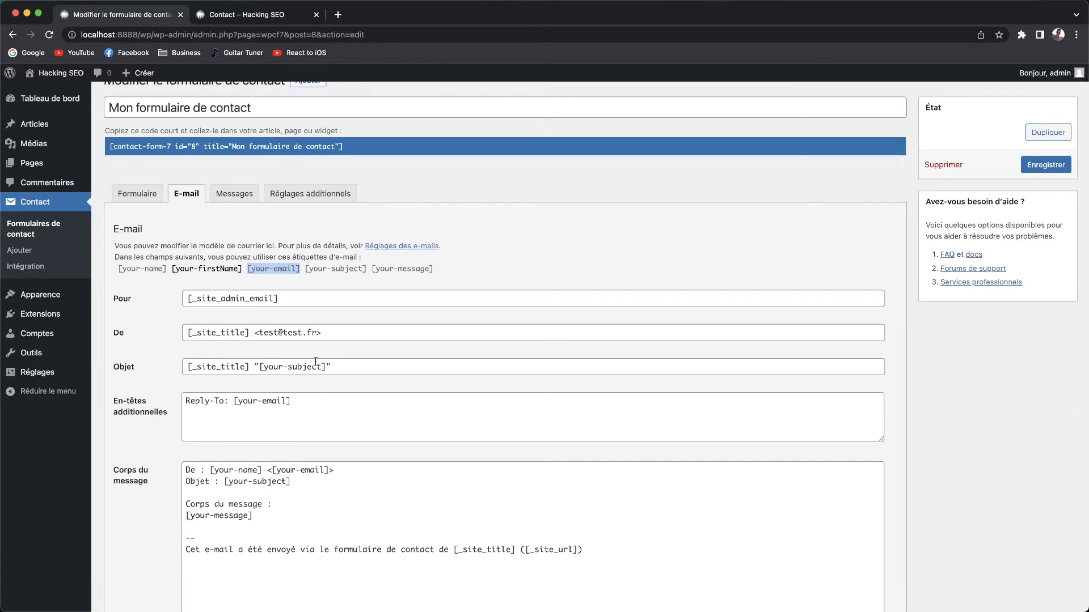
# Set the e-mail subject to 'Le sujet du mail : [your-subject]'.
pyautogui.moveTo(358, 366); pyautogui.dragTo(125, 367)
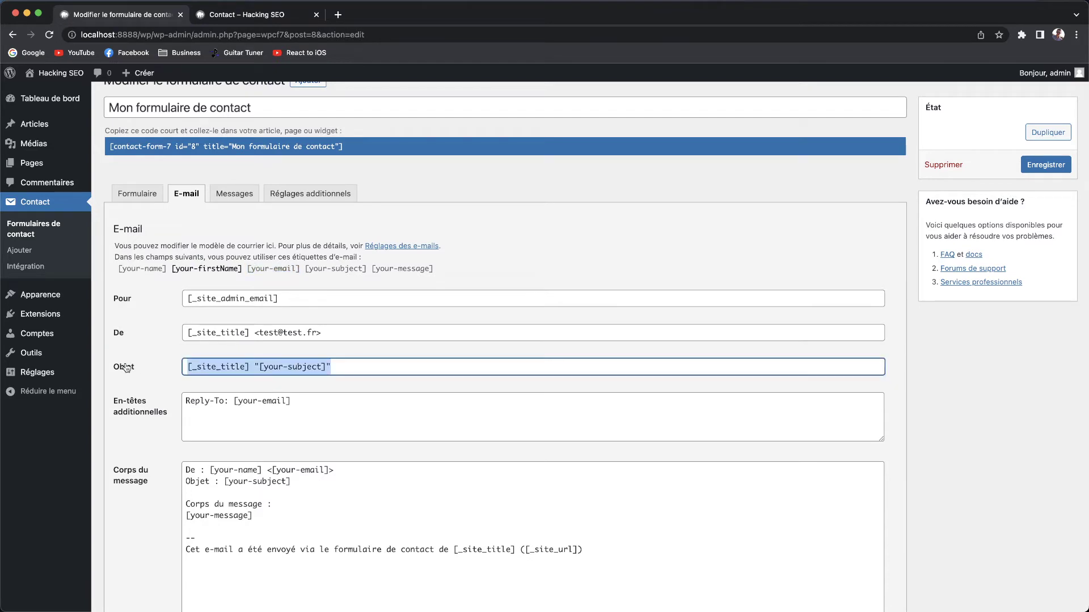
pyautogui.write('Le sujet du mail :')
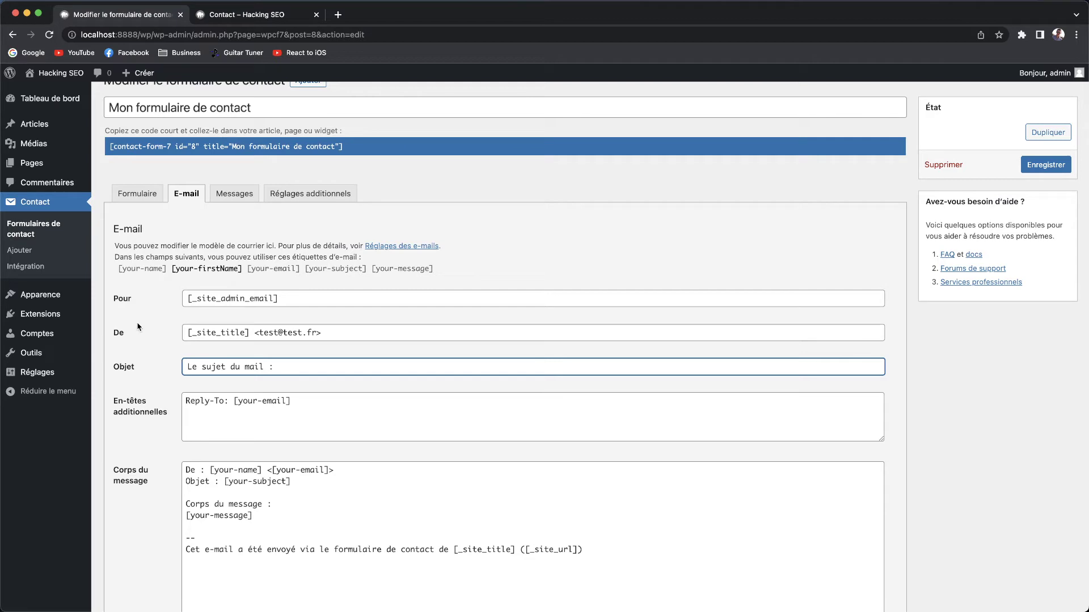
pyautogui.doubleClick(338, 270)
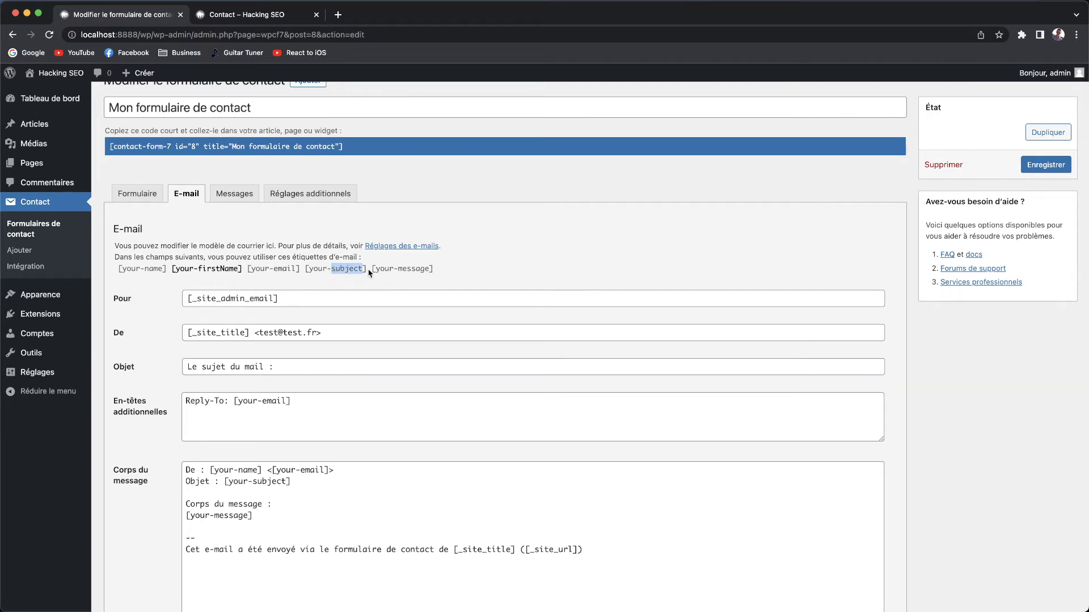
pyautogui.moveTo(367, 274); pyautogui.dragTo(306, 276)
pyautogui.click(316, 368)
pyautogui.press('super+v')
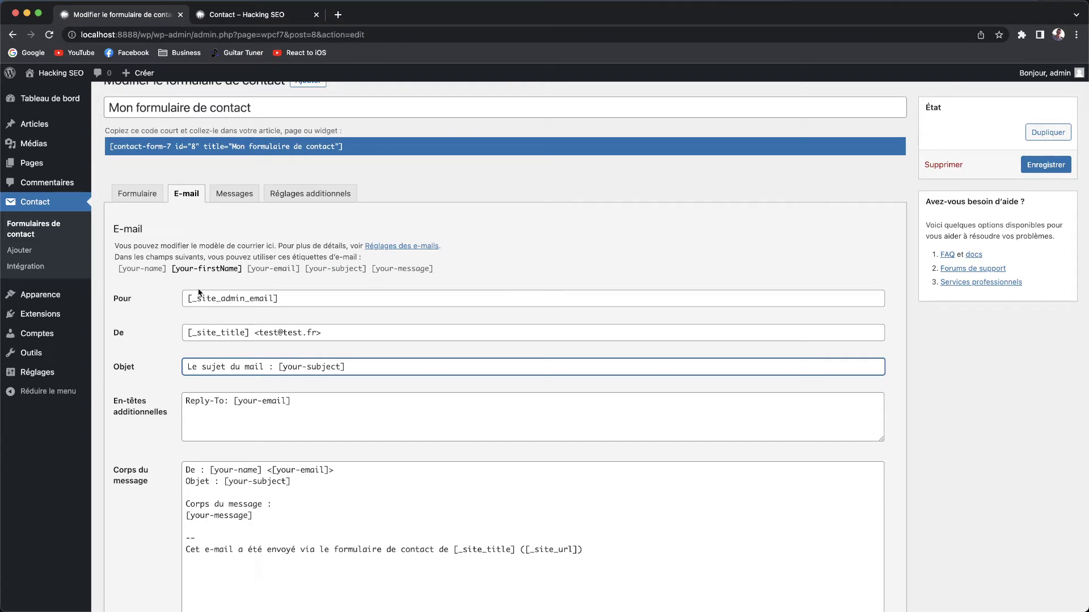
# Add a 'Prénom :' line followed by the [your-firstName] tag below [your-message] in the body.
pyautogui.moveTo(244, 275); pyautogui.dragTo(177, 276)
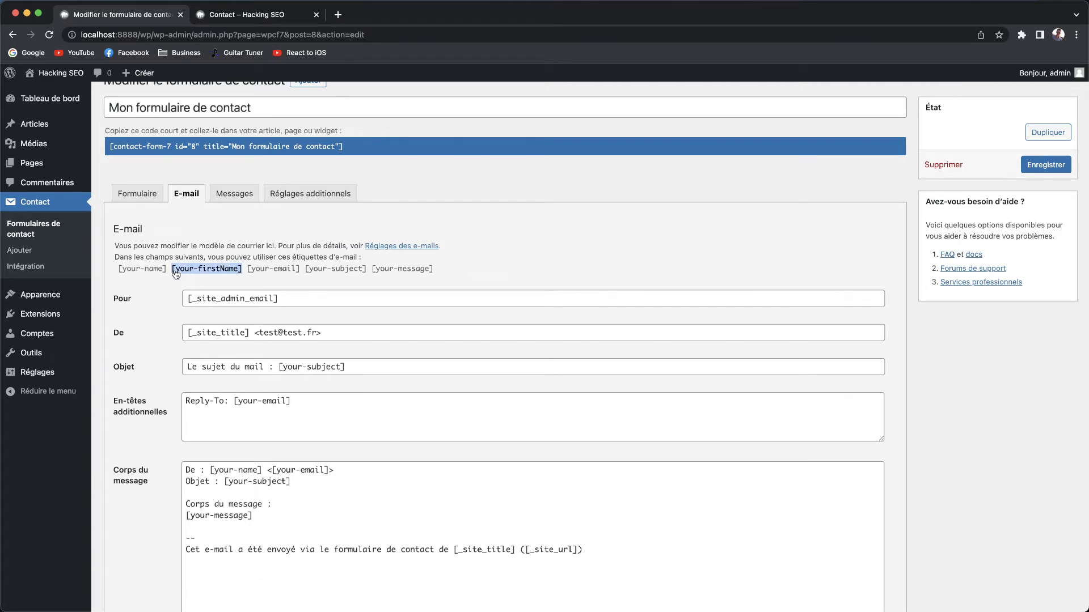
pyautogui.rightClick(177, 275)
pyautogui.click(193, 295)
pyautogui.scroll(-1, 311, 540)
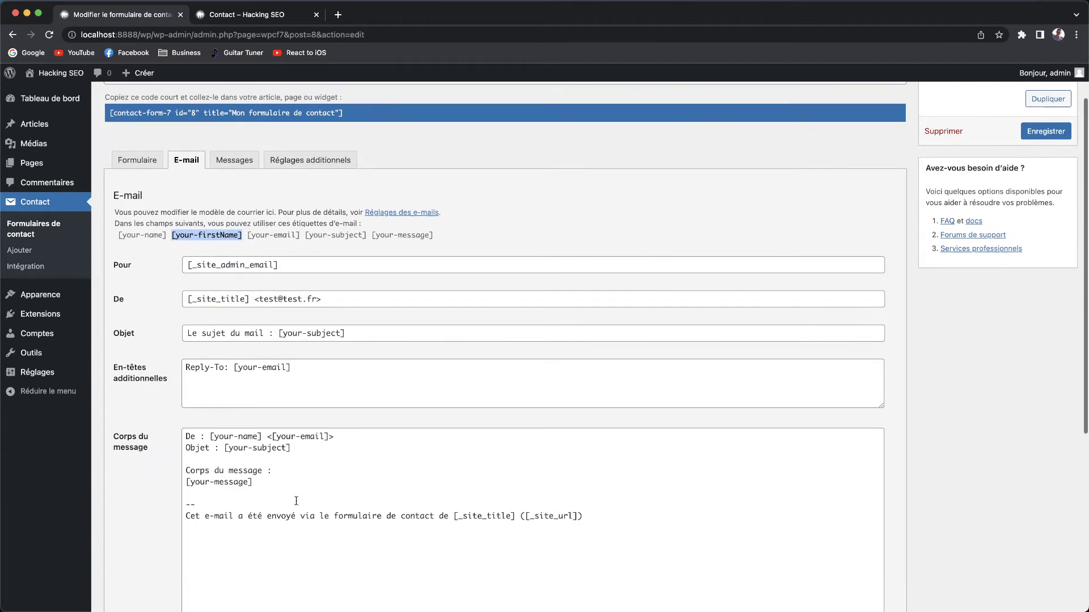
pyautogui.click(313, 452)
pyautogui.press('Return')
pyautogui.press('Return')
pyautogui.press('BackSpace')
pyautogui.press('BackSpace')
pyautogui.click(278, 476)
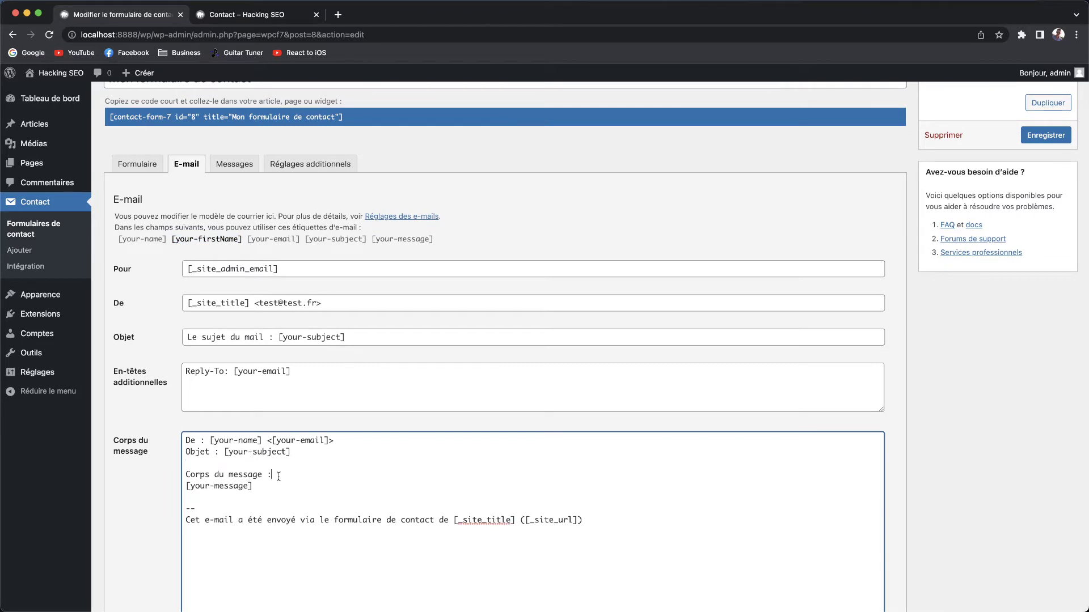
pyautogui.press('Down')
pyautogui.press('Return')
pyautogui.press('Return')
pyautogui.write('Prén')
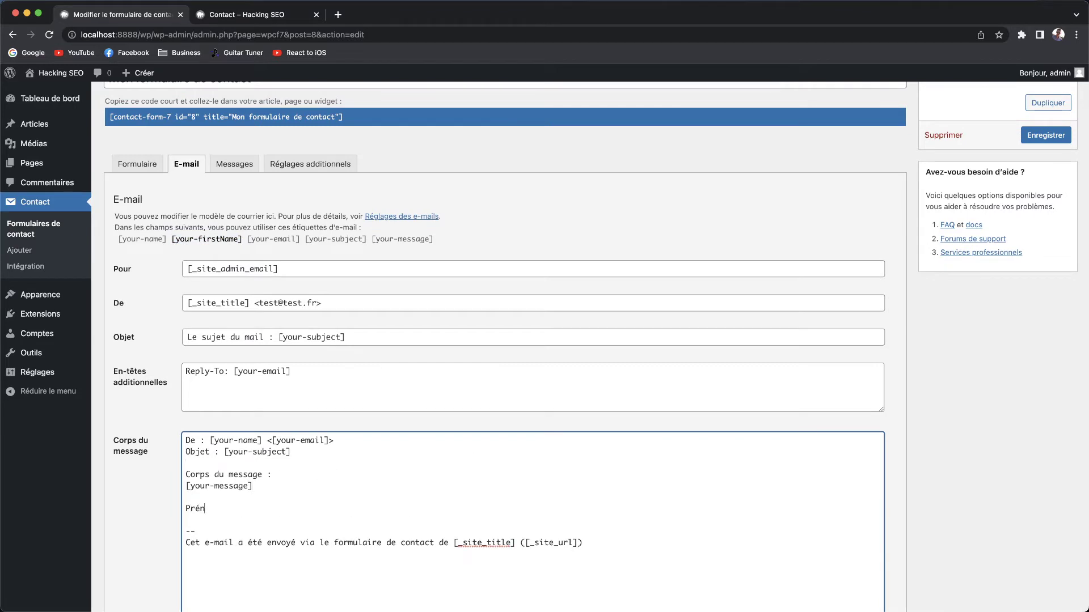
pyautogui.write('om :')
pyautogui.press('cmd+v')
pyautogui.click(230, 509)
pyautogui.press('Return')
pyautogui.click(334, 515)
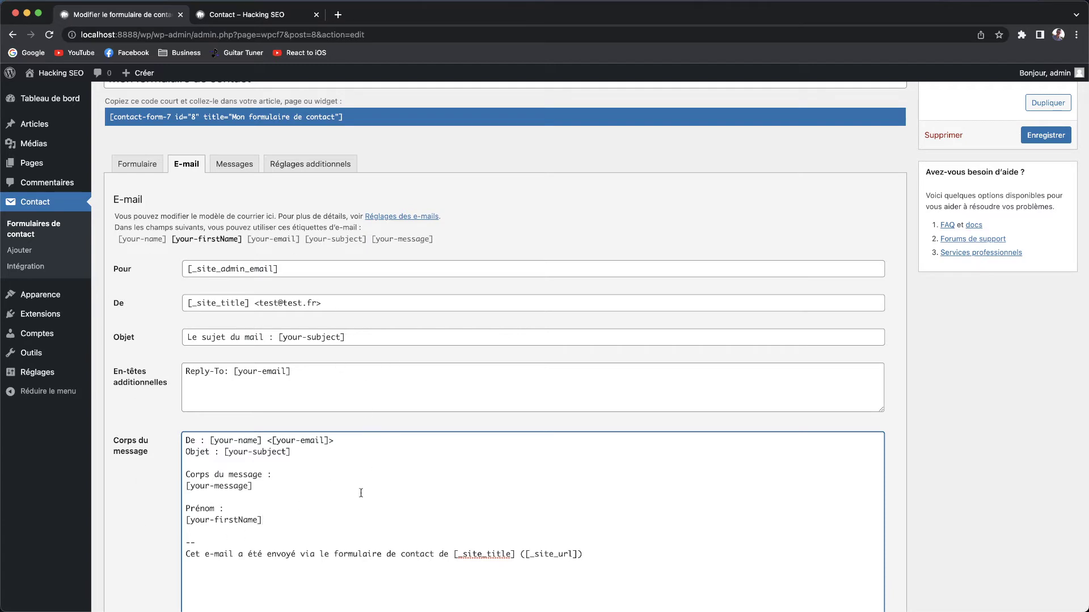
# Enable the E-mail (2) template and then turn it off again.
pyautogui.scroll(-5, 641, 272)
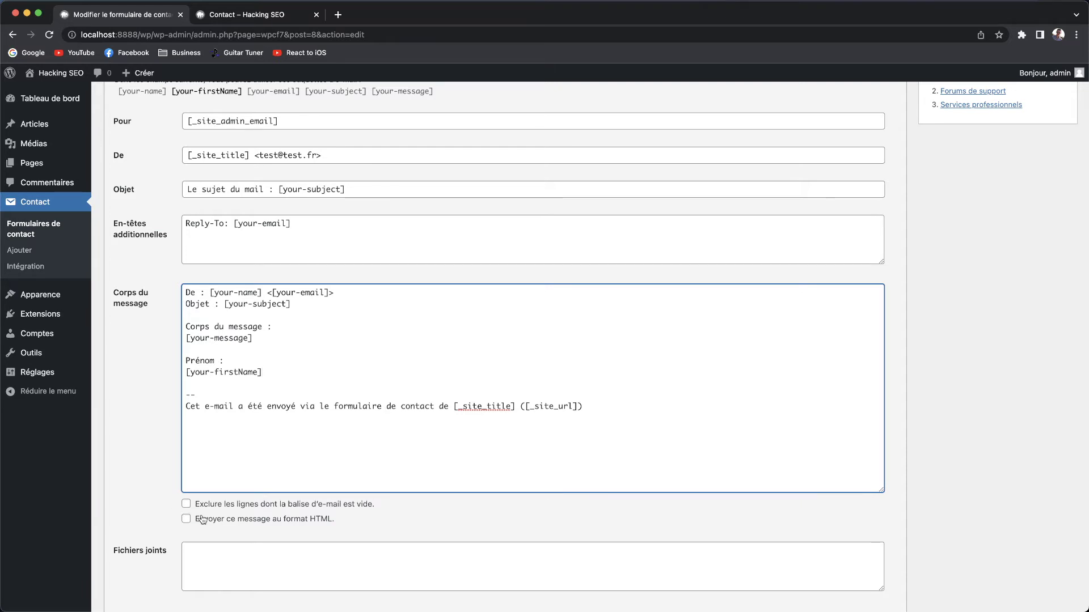
pyautogui.scroll(-2, 359, 523)
pyautogui.click(339, 492)
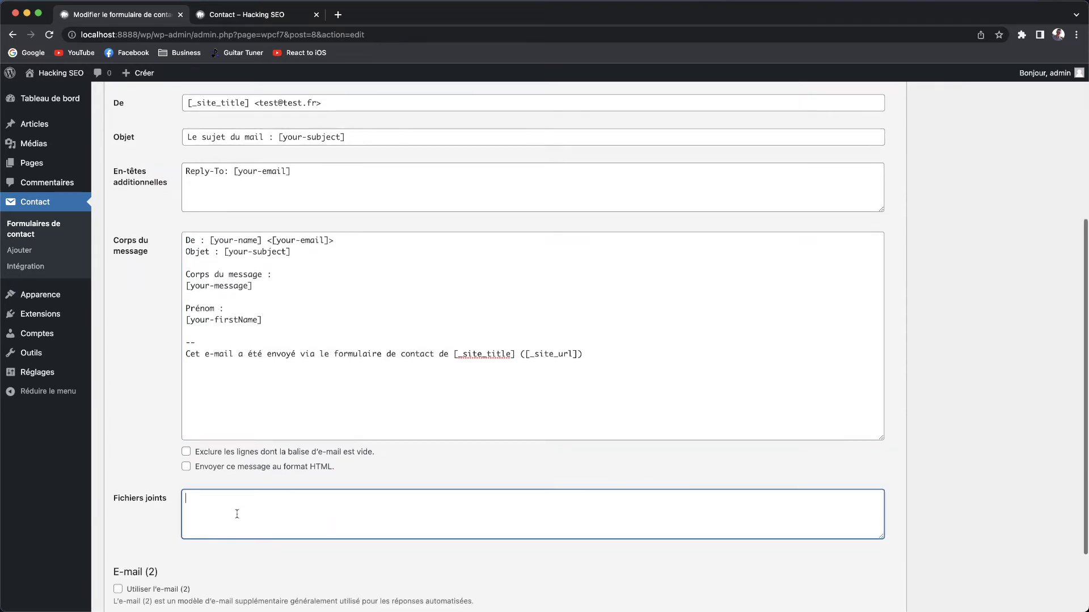
pyautogui.scroll(5, 340, 492)
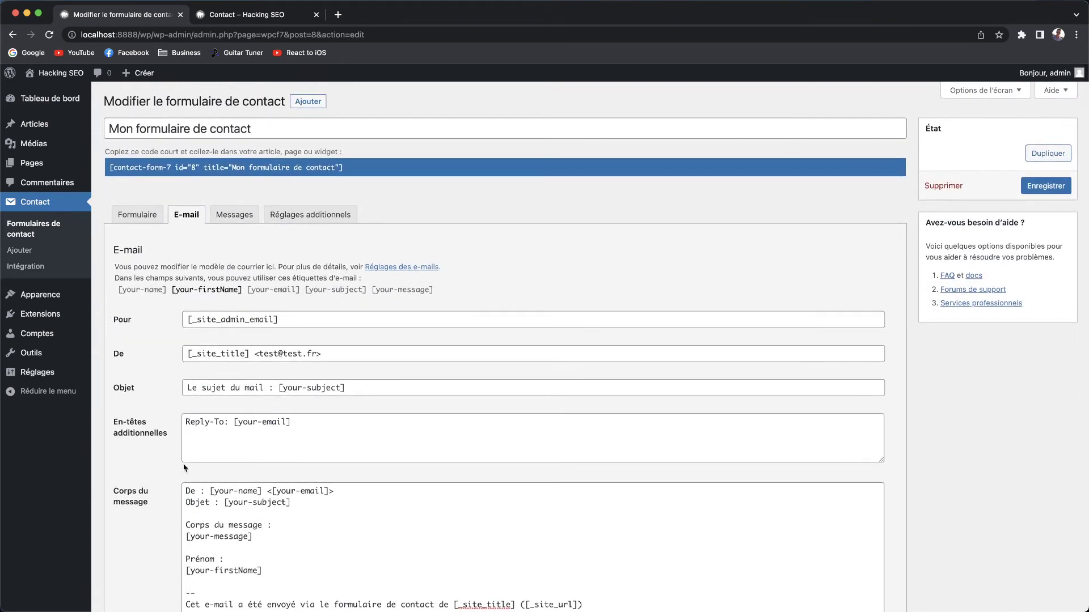
pyautogui.scroll(-4, 183, 464)
pyautogui.scroll(-3, 183, 464)
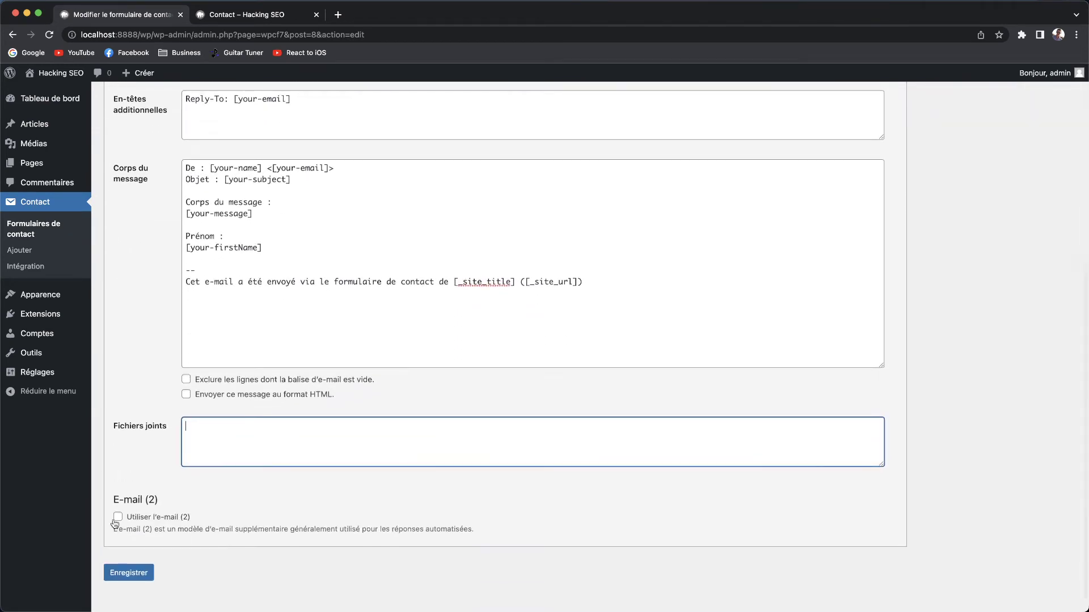
pyautogui.click(118, 517)
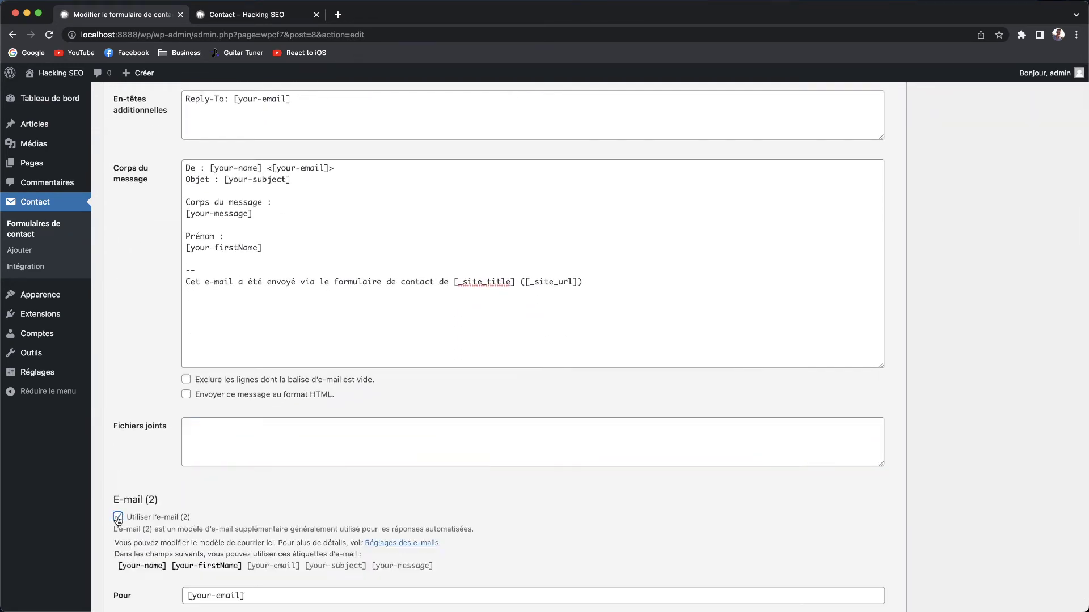
pyautogui.click(118, 518)
pyautogui.scroll(7, 119, 518)
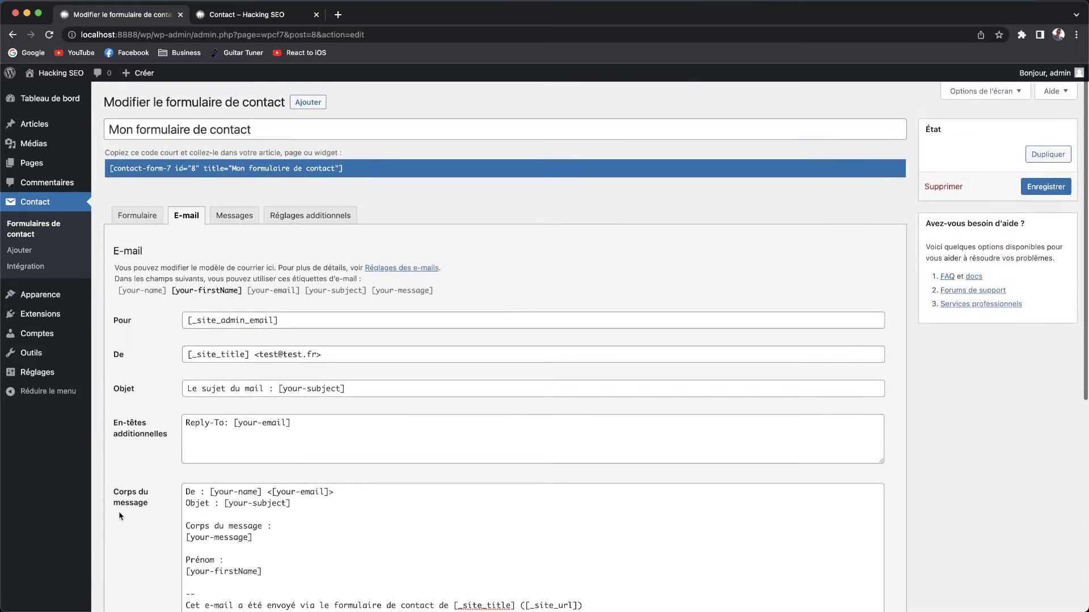
pyautogui.click(271, 216)
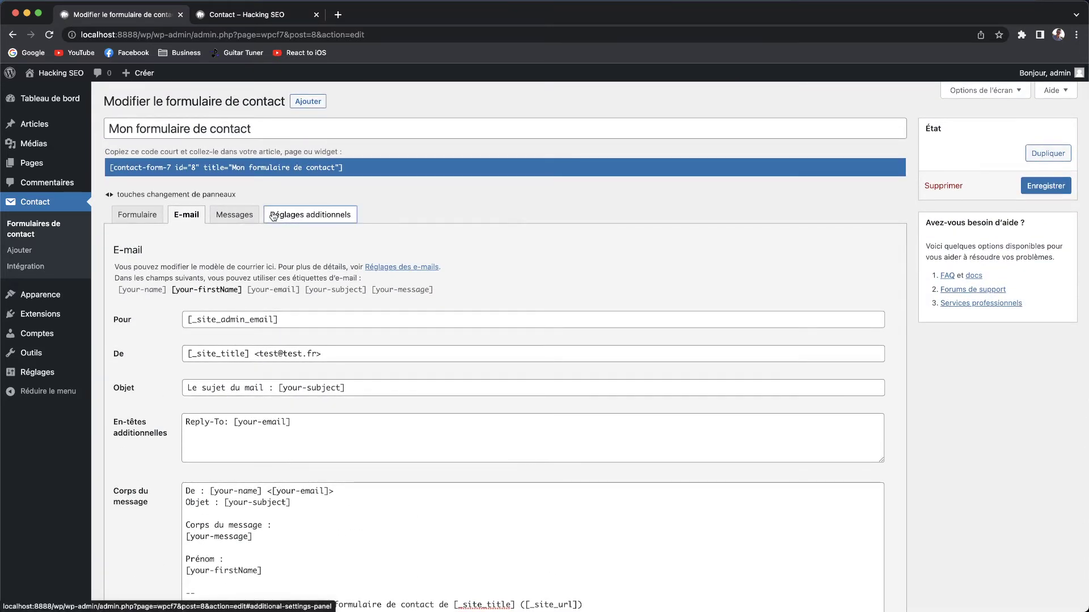
# Try a new success message, then undo it back to 'Merci pour votre message. Il a été envoyé.'.
pyautogui.click(242, 218)
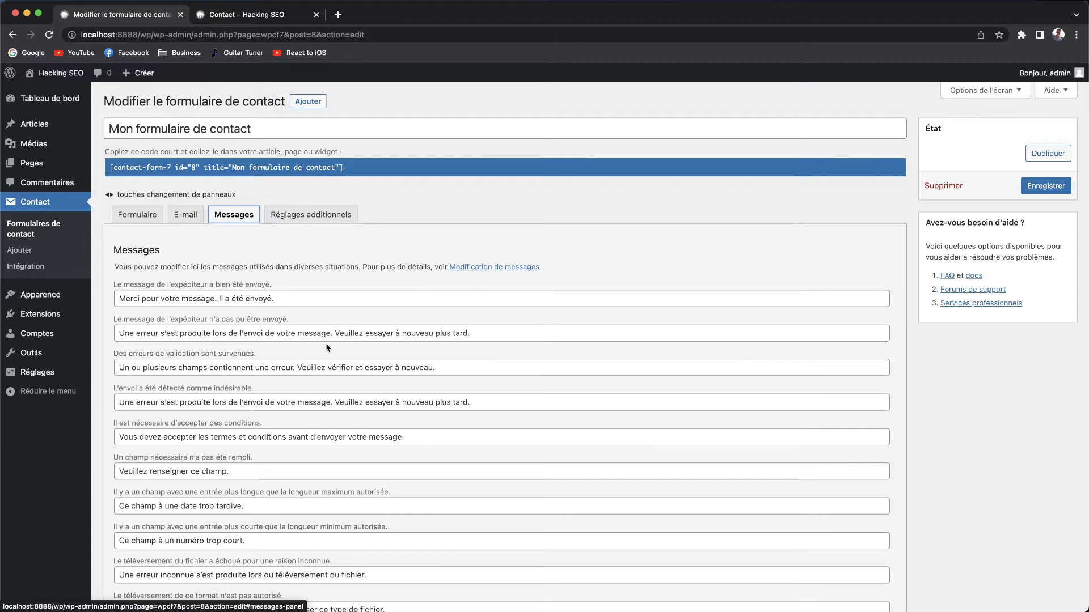
pyautogui.click(318, 201)
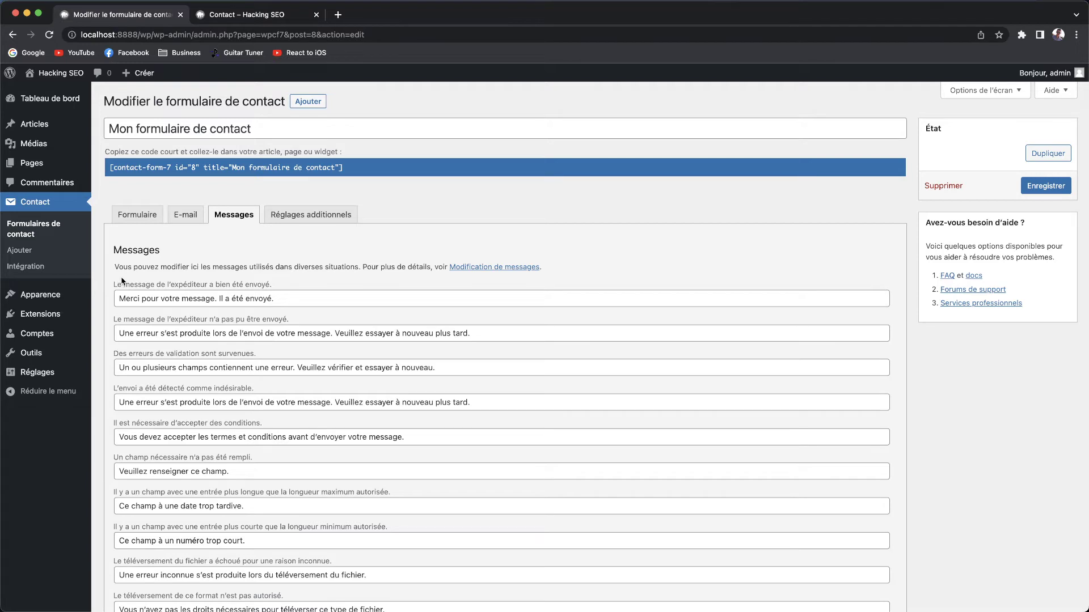
pyautogui.moveTo(289, 302); pyautogui.dragTo(85, 306)
pyautogui.click(354, 299)
pyautogui.press('super+a')
pyautogui.write('Super, ton')
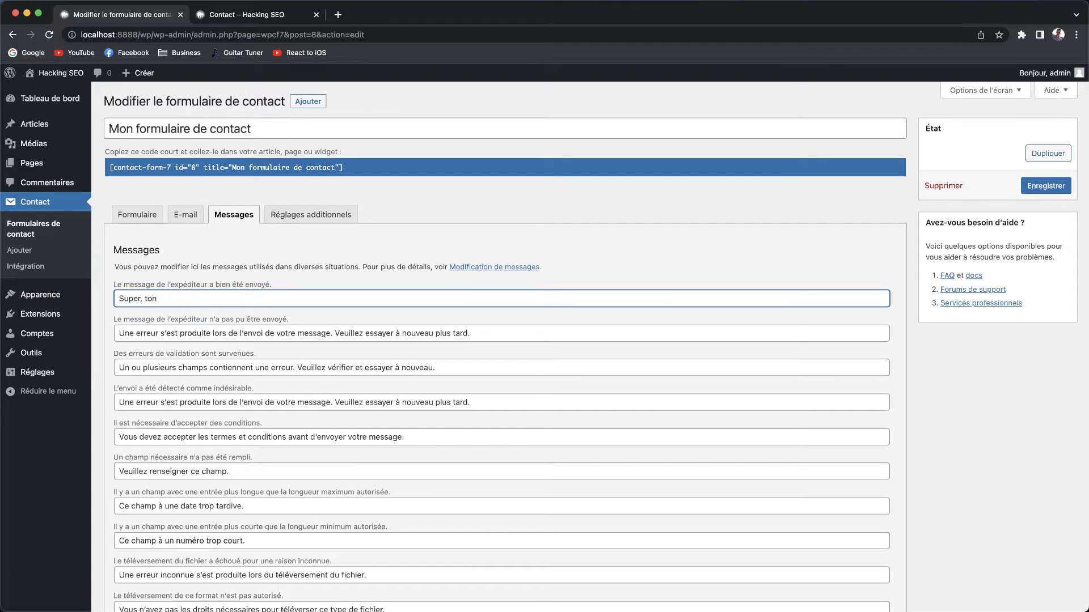
pyautogui.write(' formulaire a bien été rem')
pyautogui.press('super+a')
pyautogui.press('super+z')
pyautogui.press('super+z')
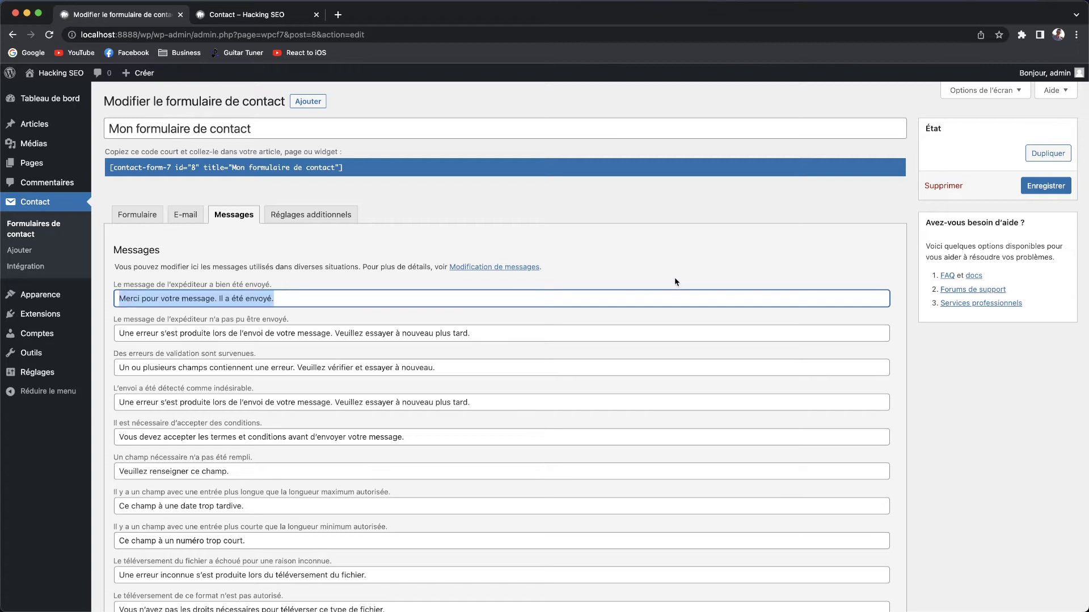
# Save the contact form and cycle through its tabs back to Formulaire.
pyautogui.click(675, 278)
pyautogui.click(1052, 187)
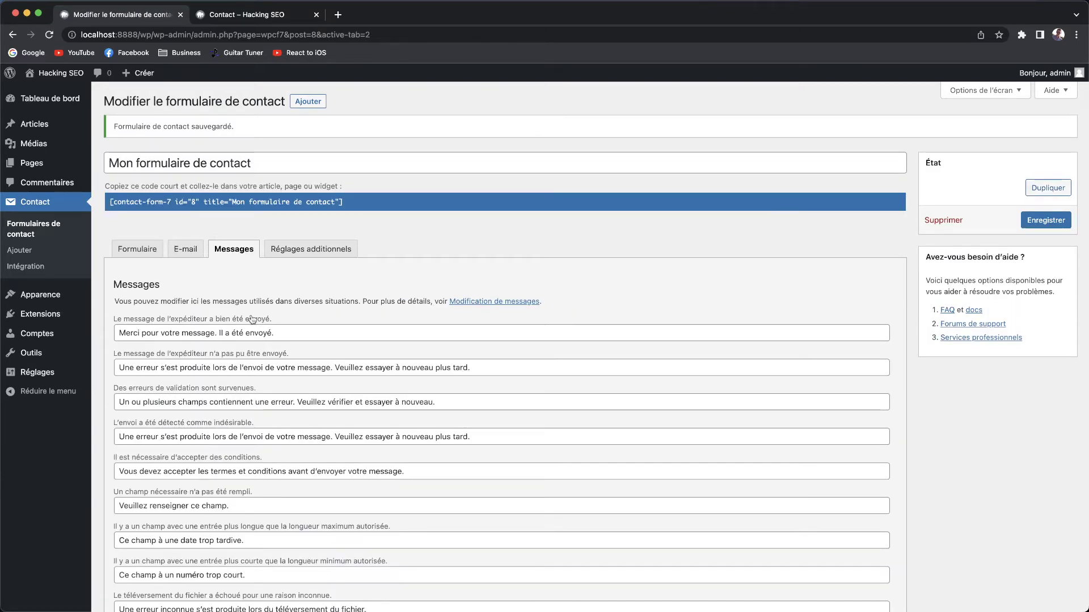
pyautogui.click(137, 249)
pyautogui.click(185, 249)
pyautogui.click(234, 249)
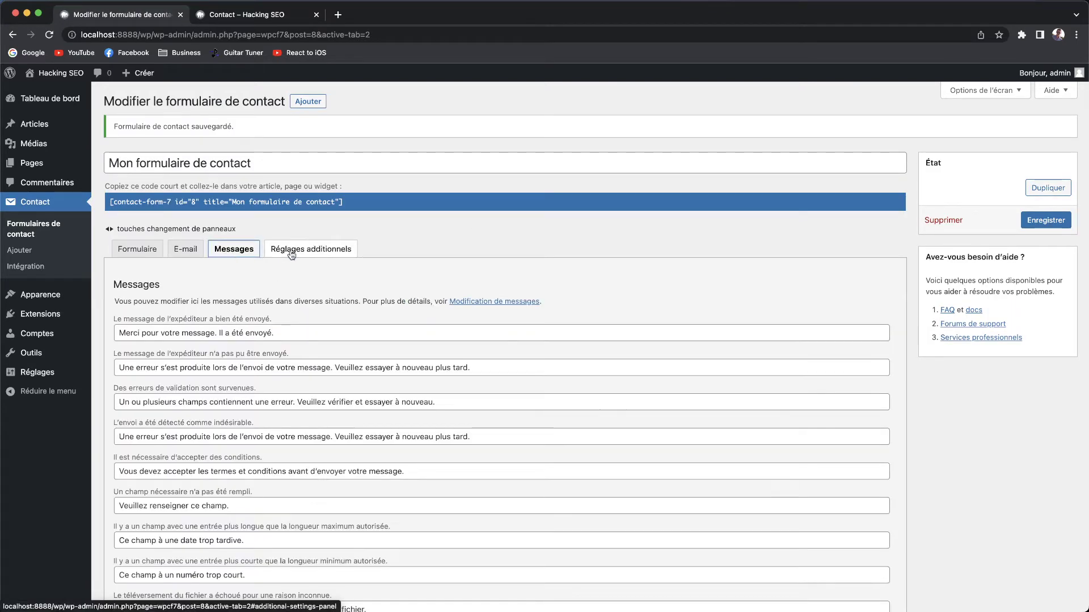
pyautogui.click(281, 252)
pyautogui.click(187, 249)
pyautogui.click(139, 249)
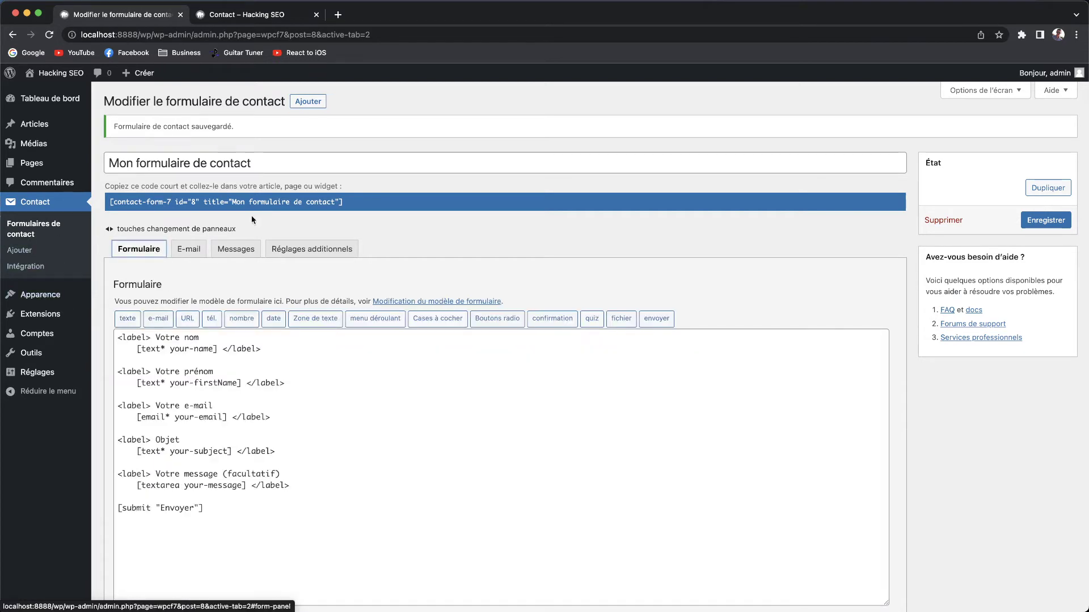
# Review the Constant Contact and Sendinblue integration cards, then show the installed Extensions list.
pyautogui.click(361, 204)
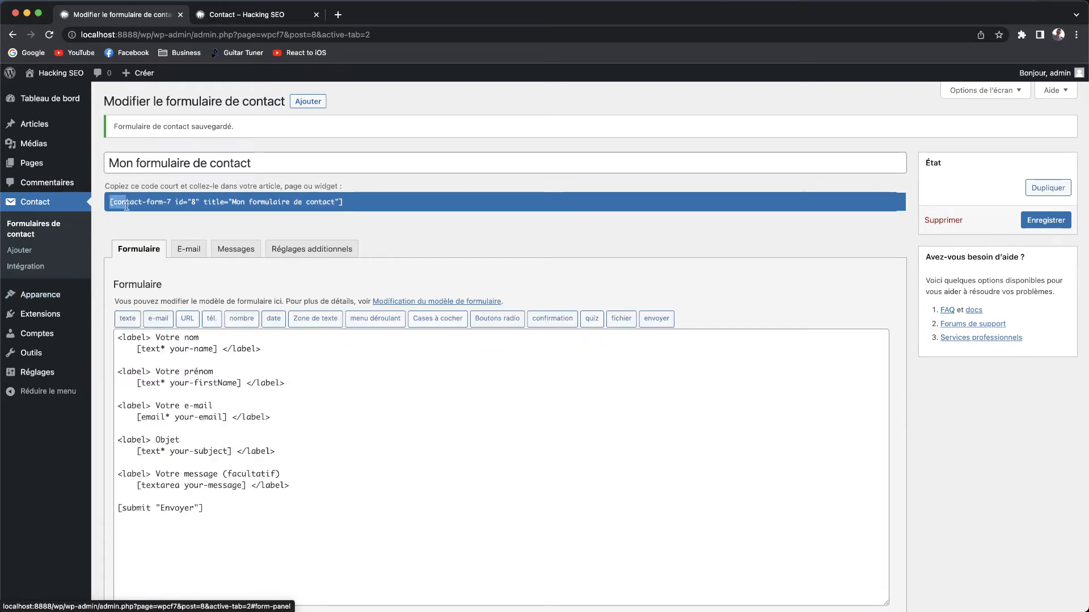
pyautogui.click(33, 229)
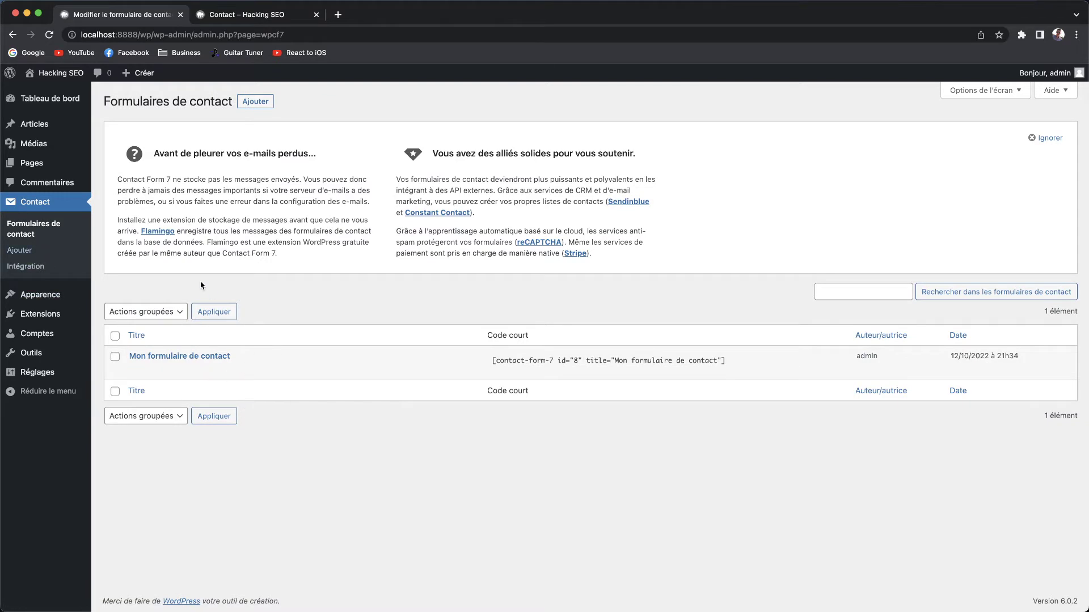
pyautogui.click(25, 266)
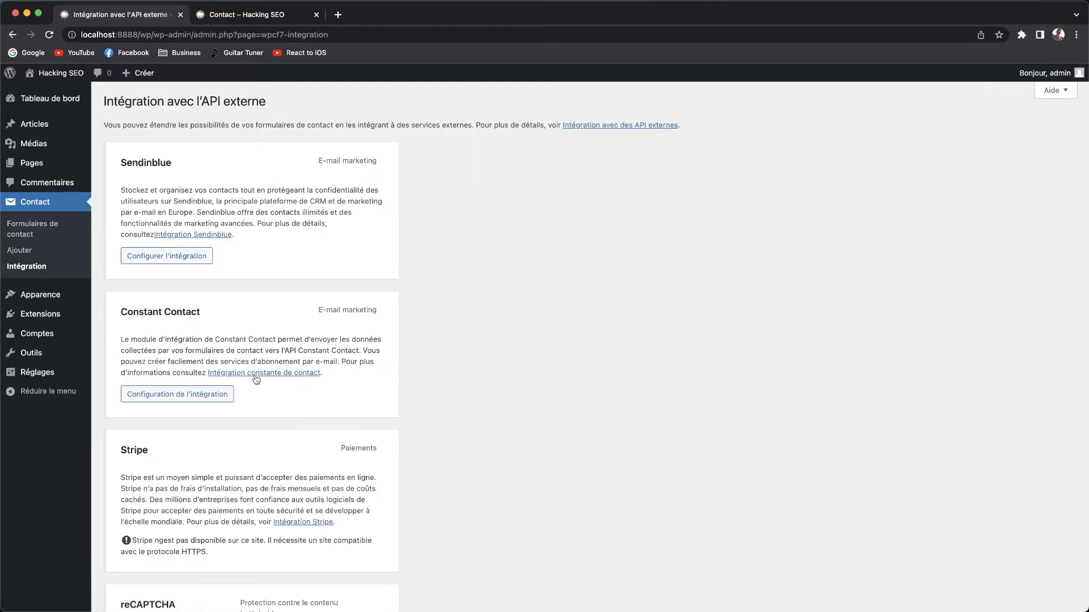
pyautogui.scroll(-3, 256, 409)
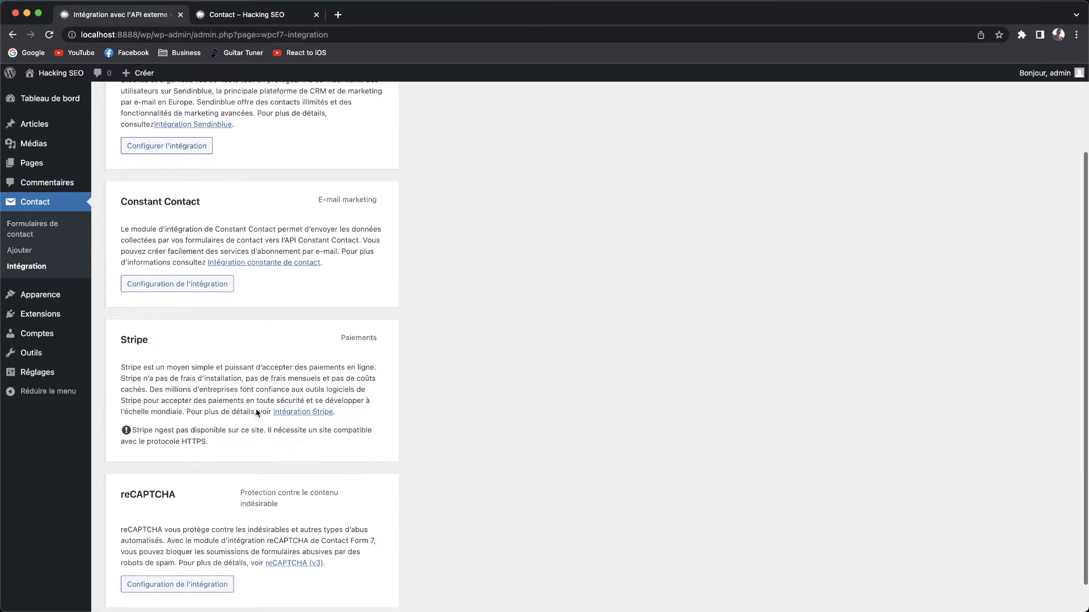
pyautogui.moveTo(121, 228); pyautogui.dragTo(451, 272)
pyautogui.click(454, 274)
pyautogui.scroll(-1, 454, 277)
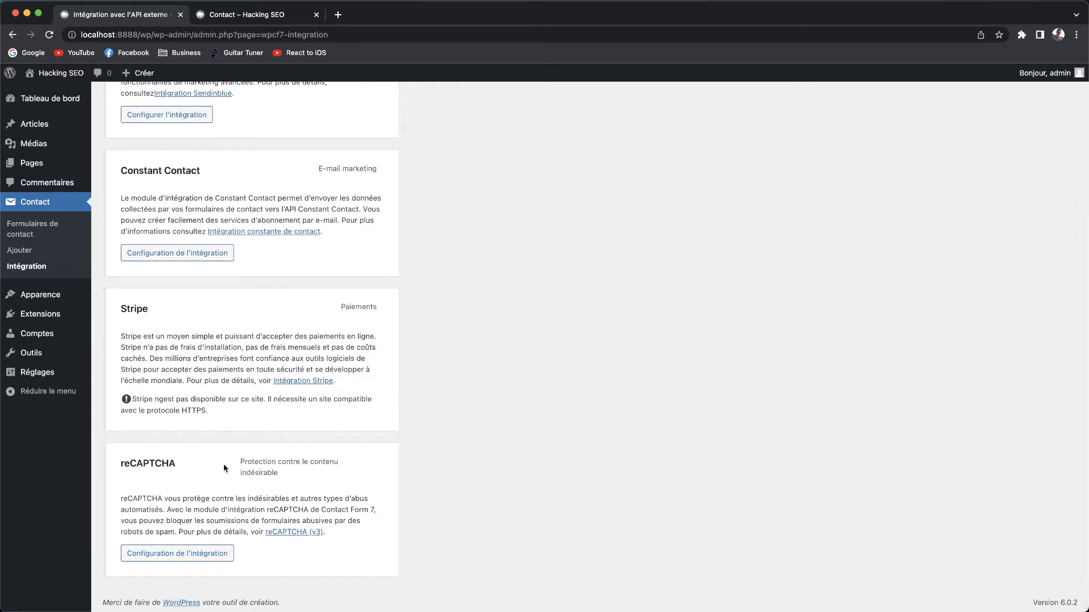
pyautogui.scroll(5, 298, 300)
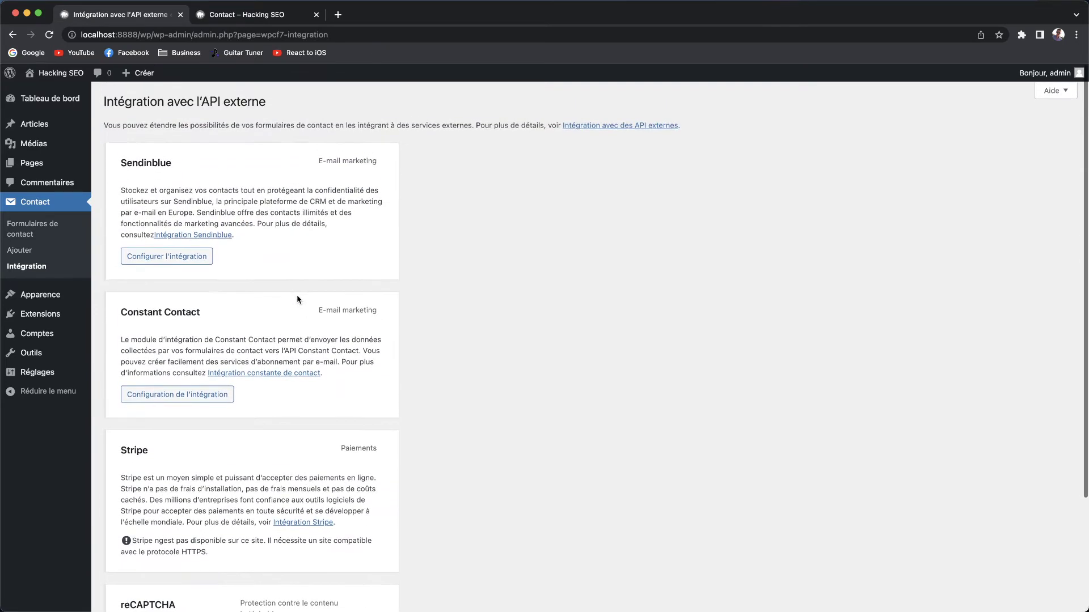
pyautogui.moveTo(182, 170); pyautogui.dragTo(120, 163)
pyautogui.click(121, 163)
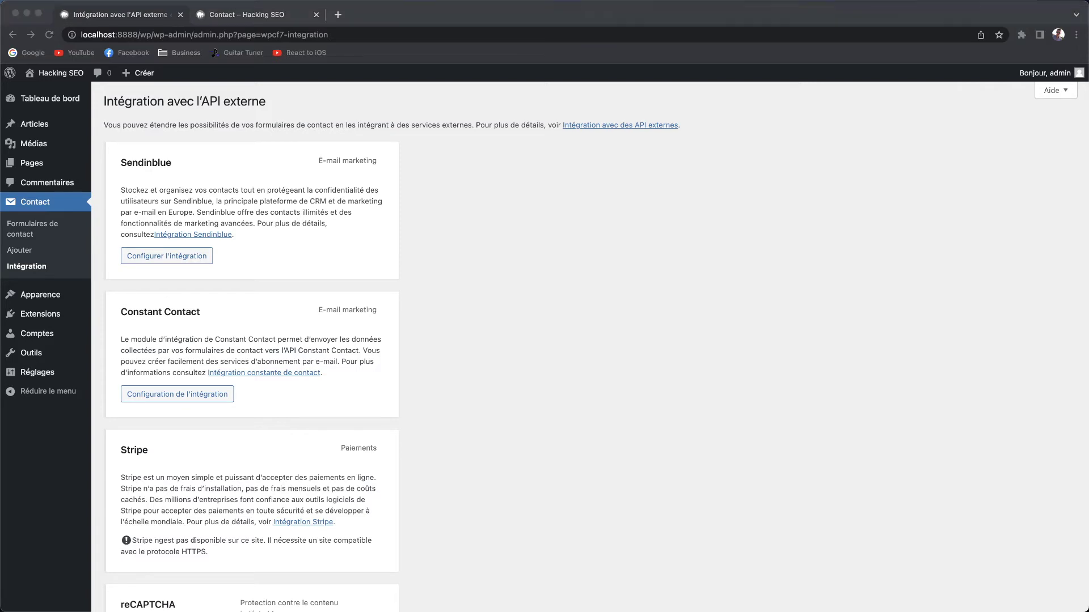
pyautogui.click(659, 438)
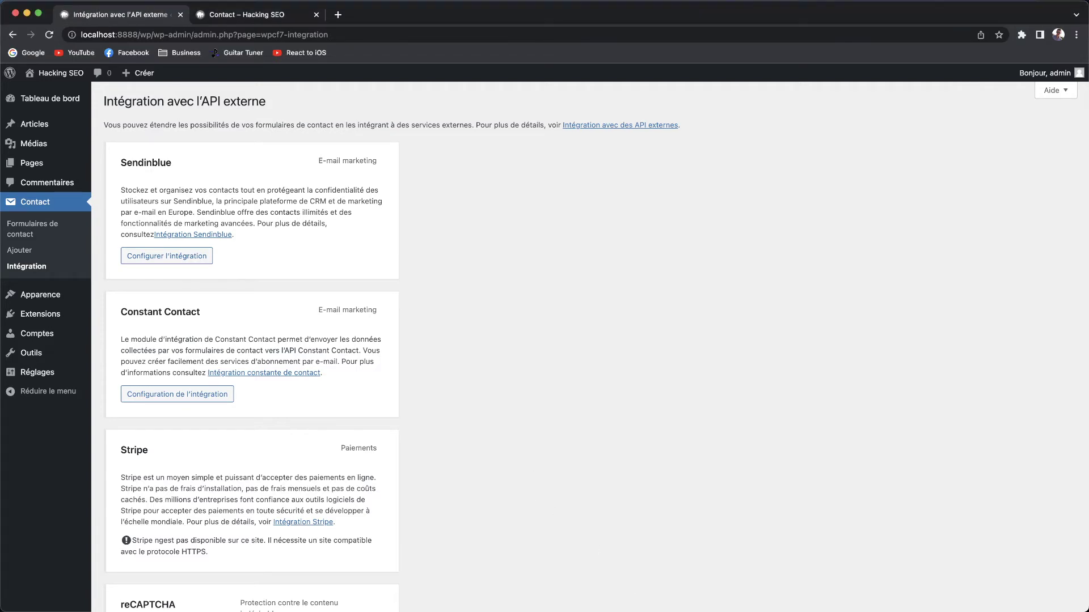
pyautogui.click(39, 314)
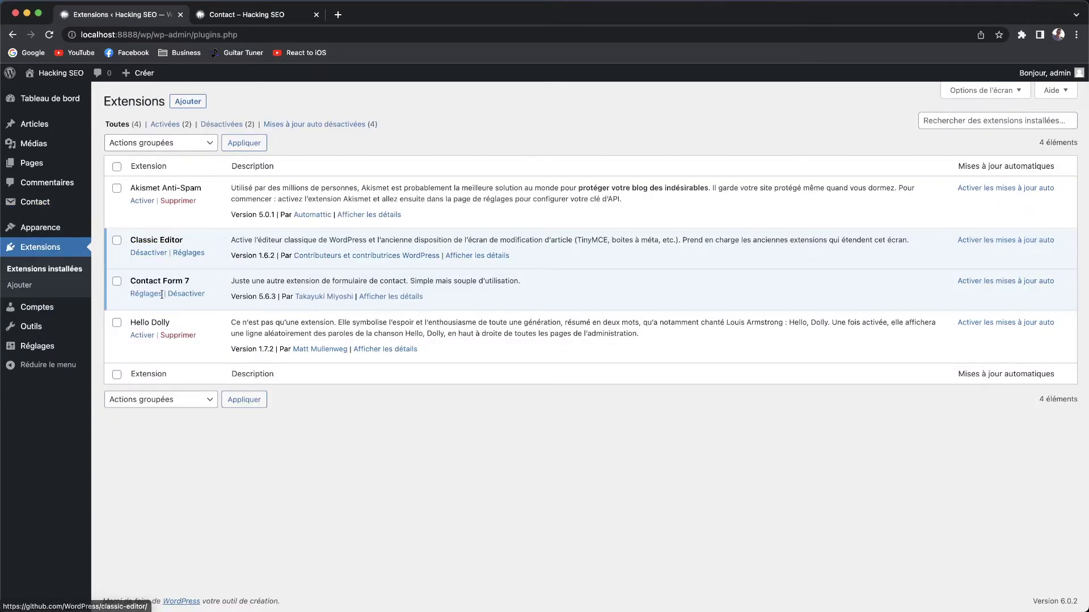
# Deactivate Contact Form 7 and confirm its deletion.
pyautogui.click(186, 294)
pyautogui.click(194, 329)
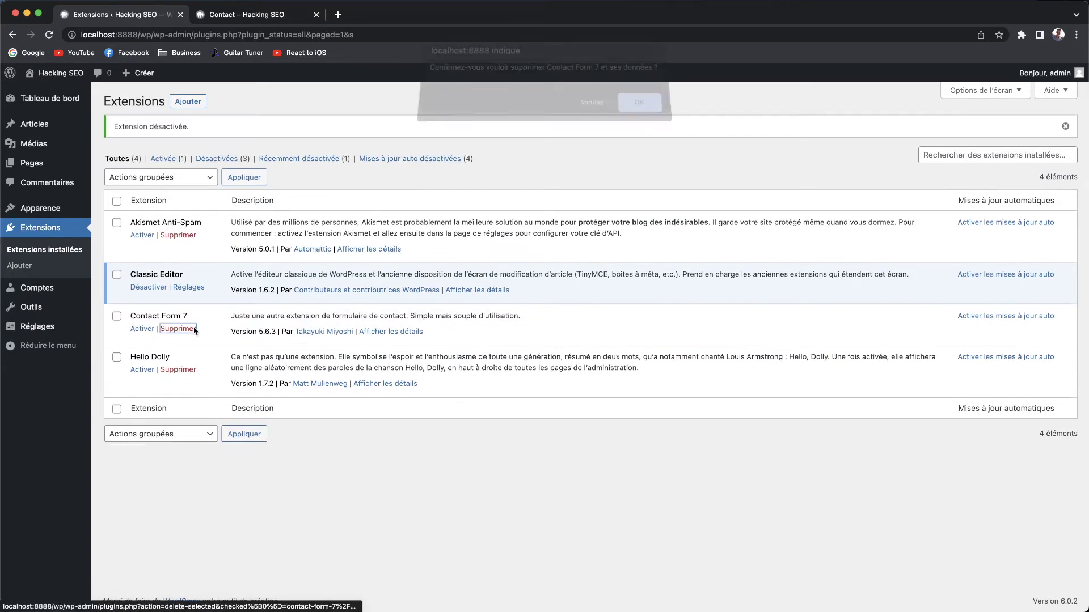
pyautogui.click(633, 108)
# Search the Add Extensions directory for 'WP Forms'.
pyautogui.click(200, 104)
pyautogui.click(970, 134)
pyautogui.write('WP Forms')
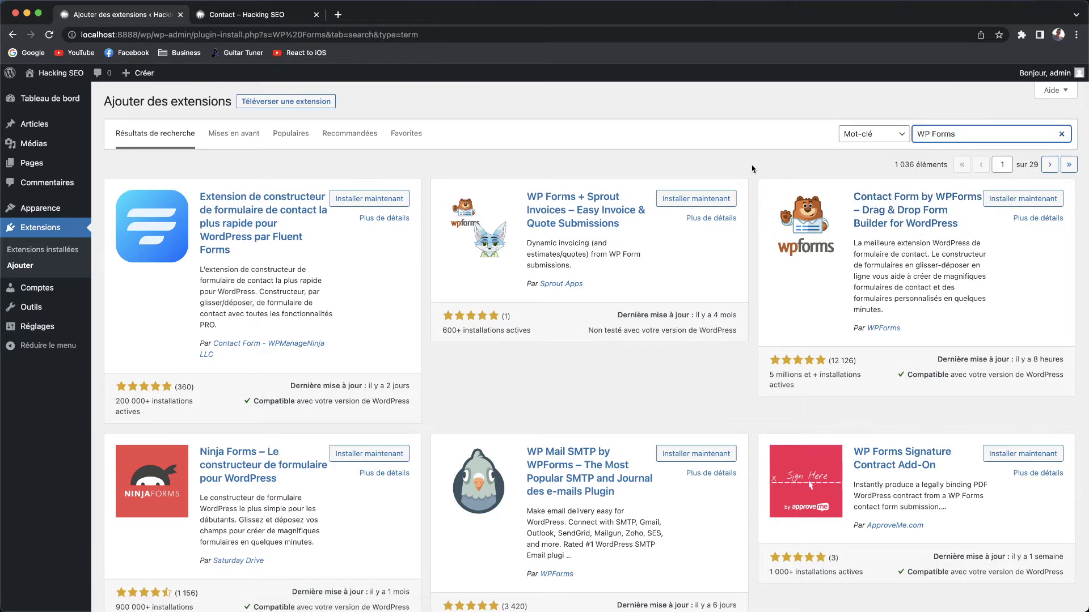
# Install Contact Form by WPForms and activate it.
pyautogui.click(1023, 199)
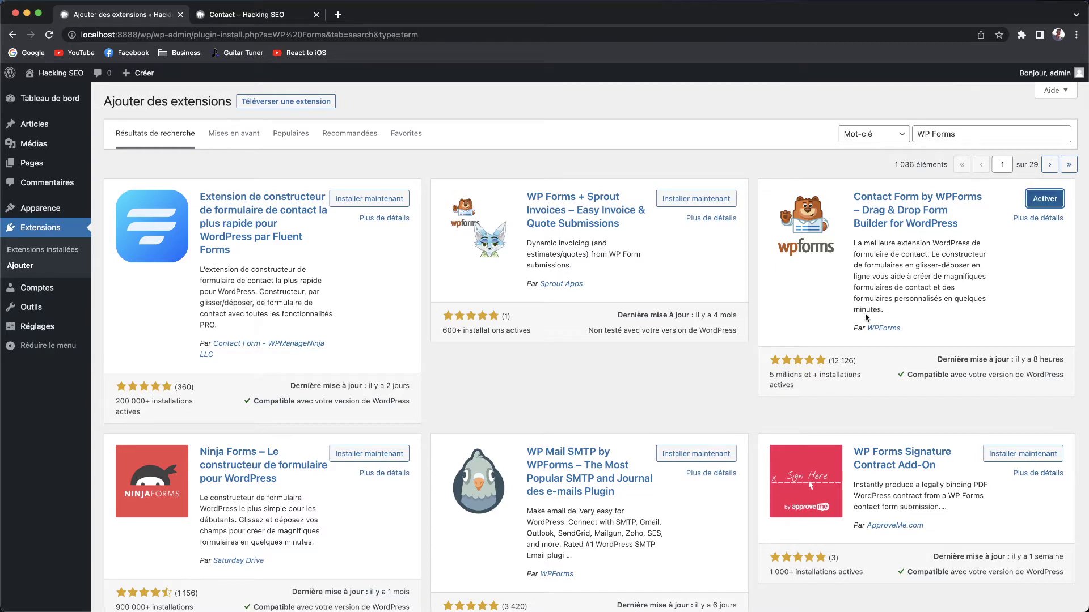
pyautogui.click(1048, 202)
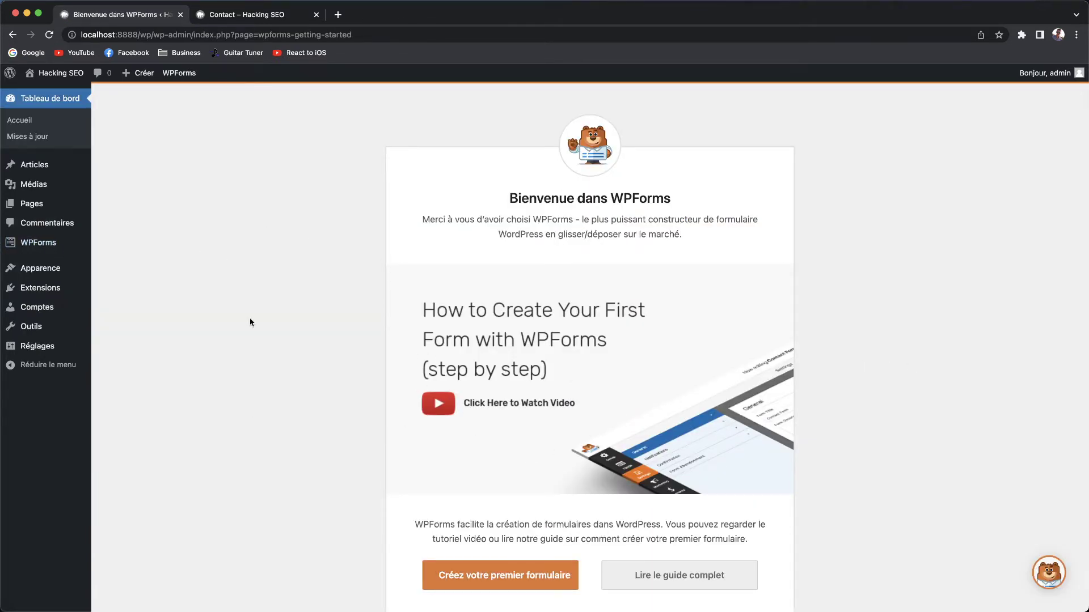
# Choose 'Créez votre premier formulaire' on the WPForms welcome page.
pyautogui.moveTo(58, 244)
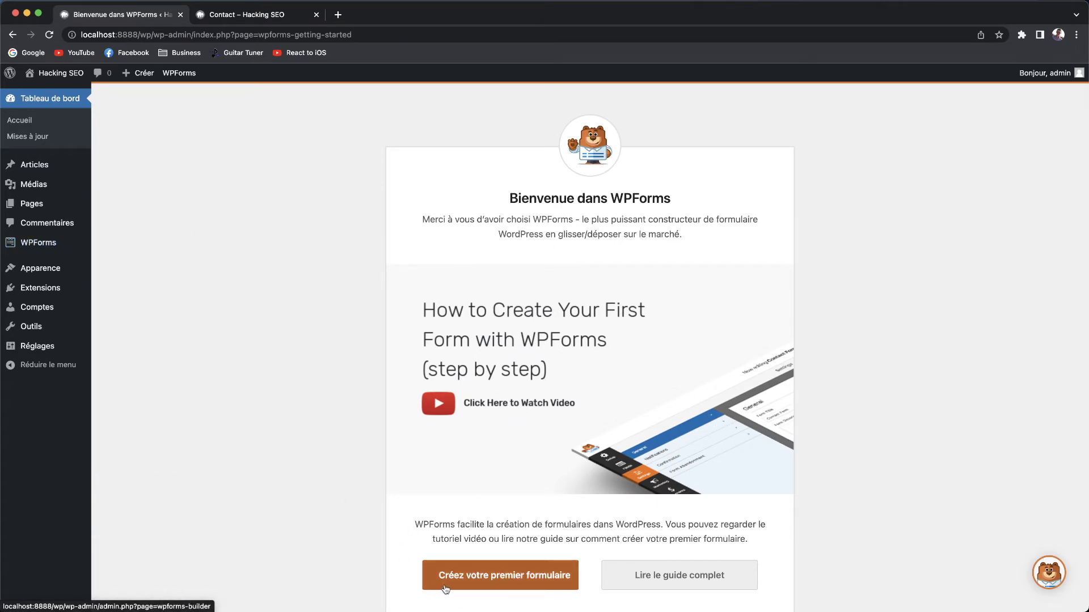
pyautogui.click(489, 575)
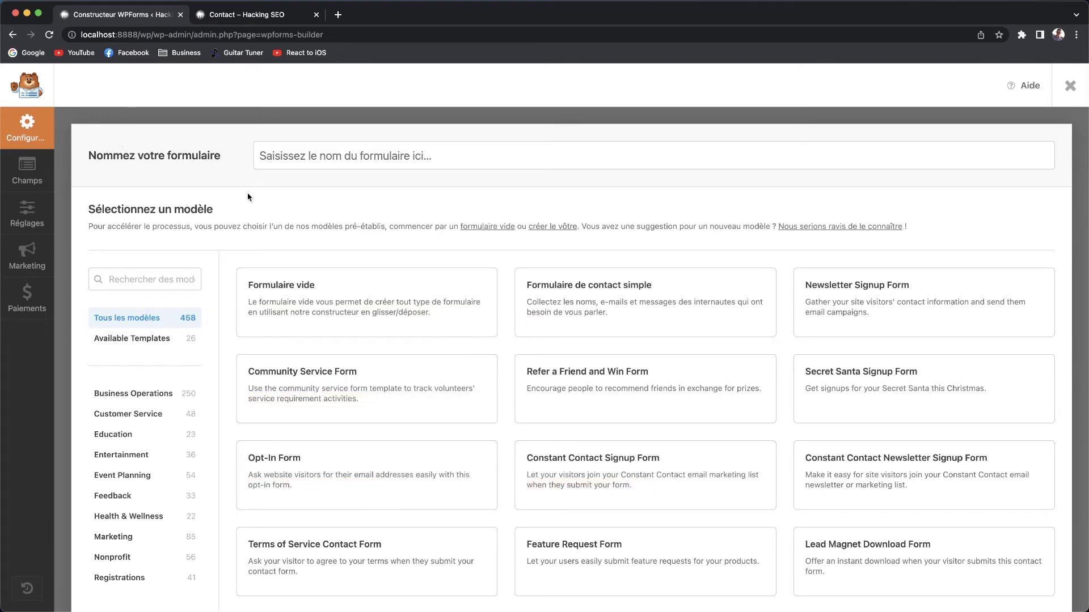
# Enter 'Mon formulaire de contact' in the WPForms 'Nommez votre formulaire' field.
pyautogui.scroll(-2, 340, 250)
pyautogui.scroll(-5, 344, 264)
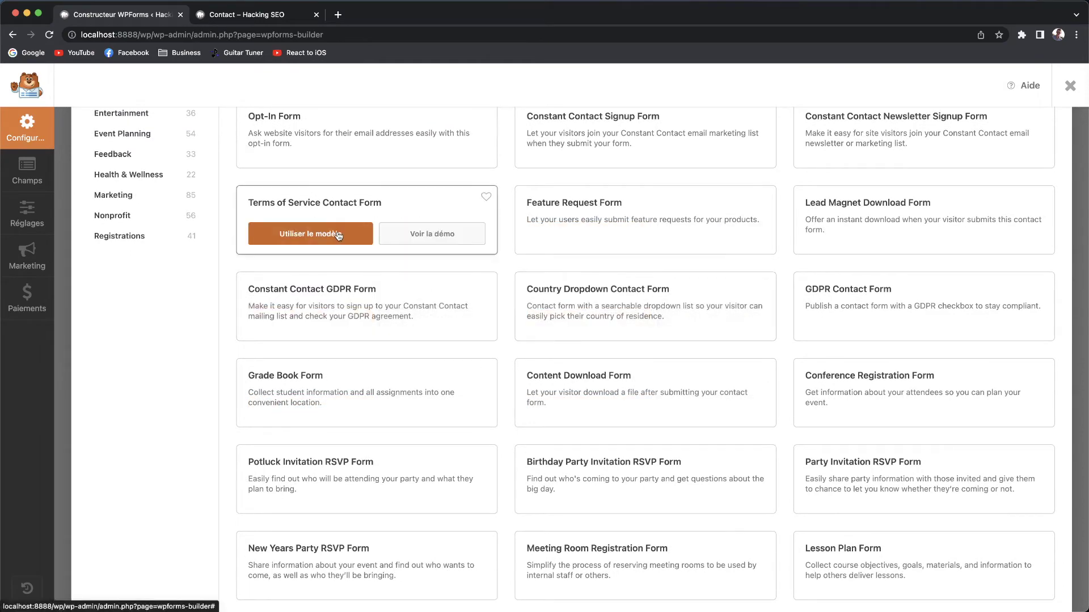
pyautogui.scroll(2, 337, 234)
pyautogui.scroll(3, 338, 233)
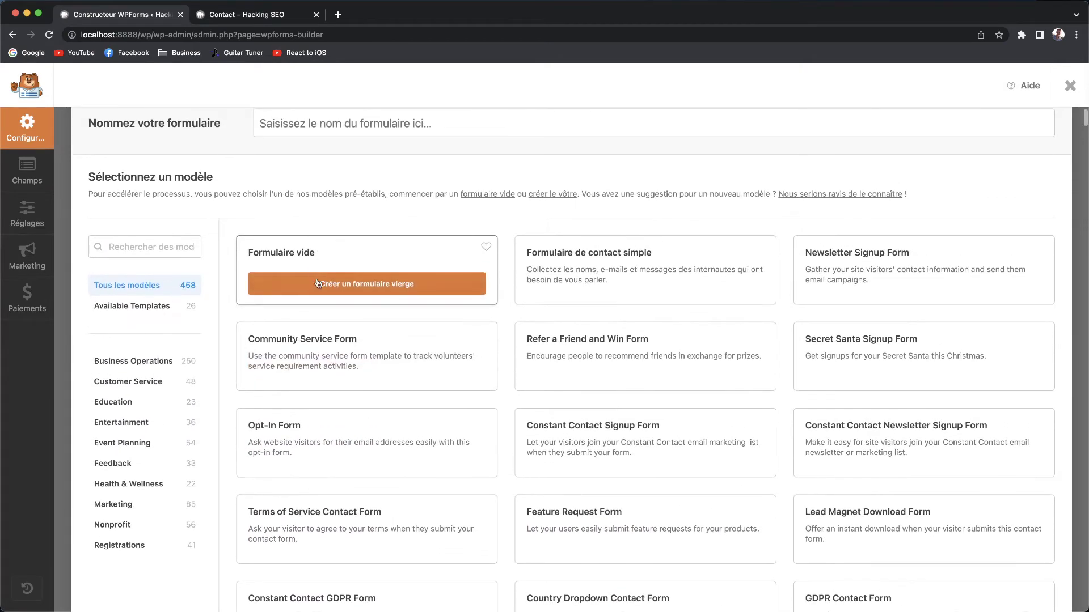
pyautogui.scroll(1, 527, 296)
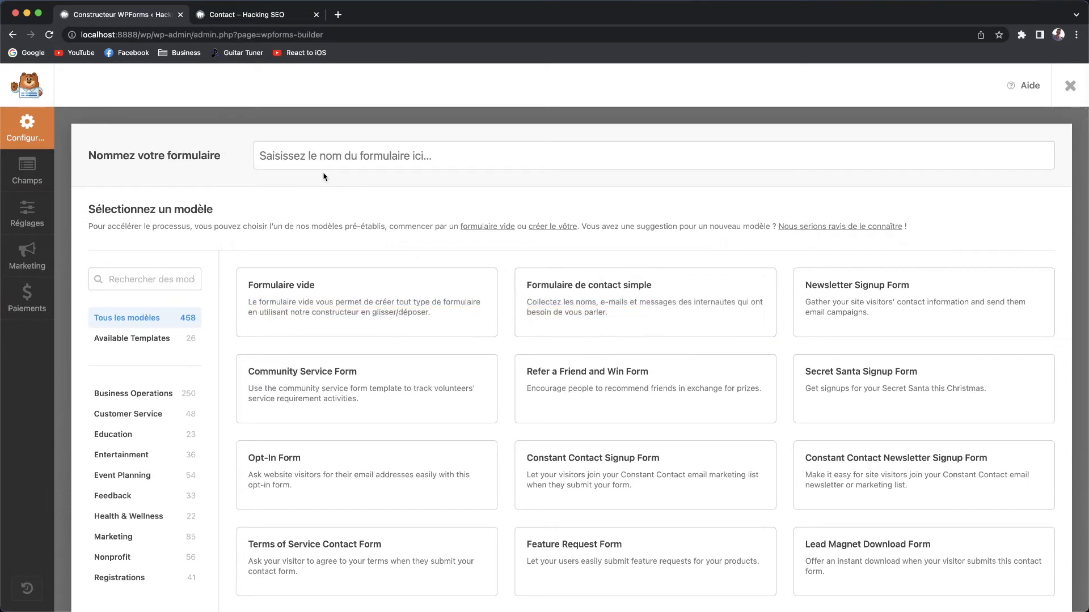
pyautogui.click(374, 162)
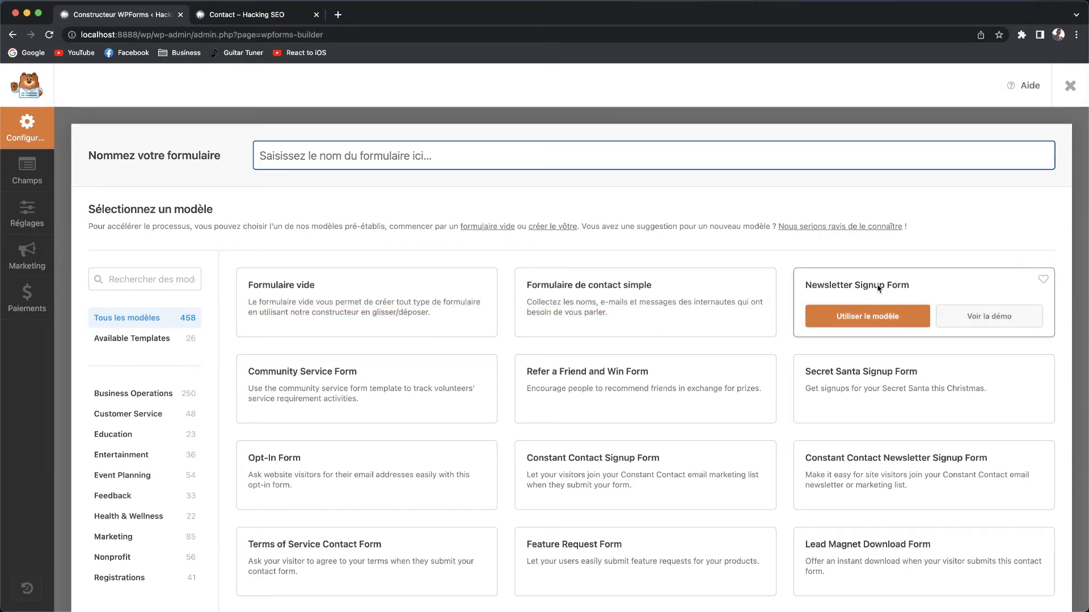
pyautogui.write('Mon')
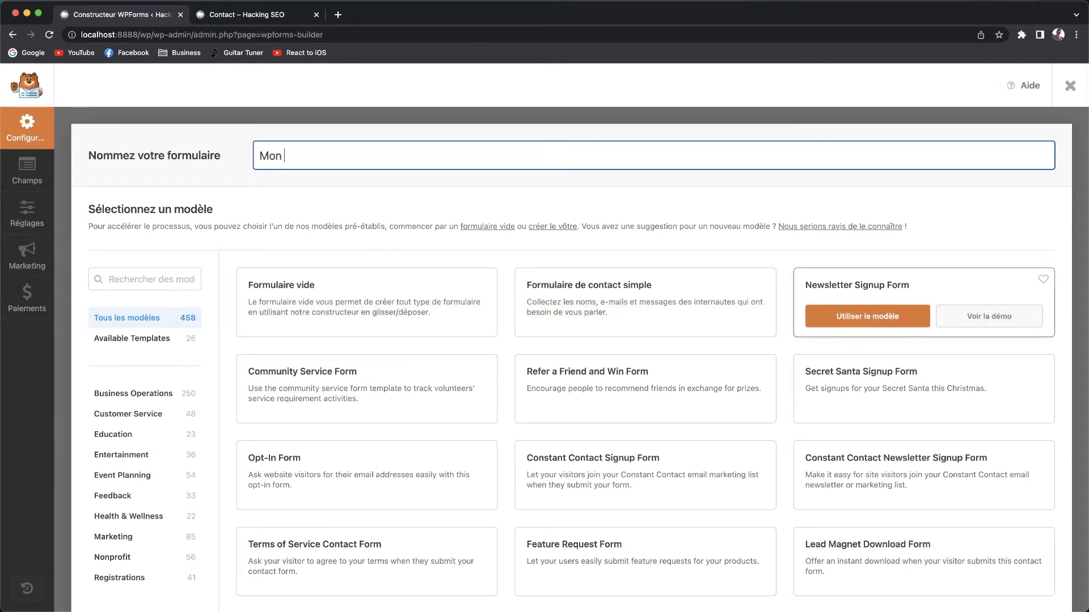
pyautogui.write(' formulaire de contact')
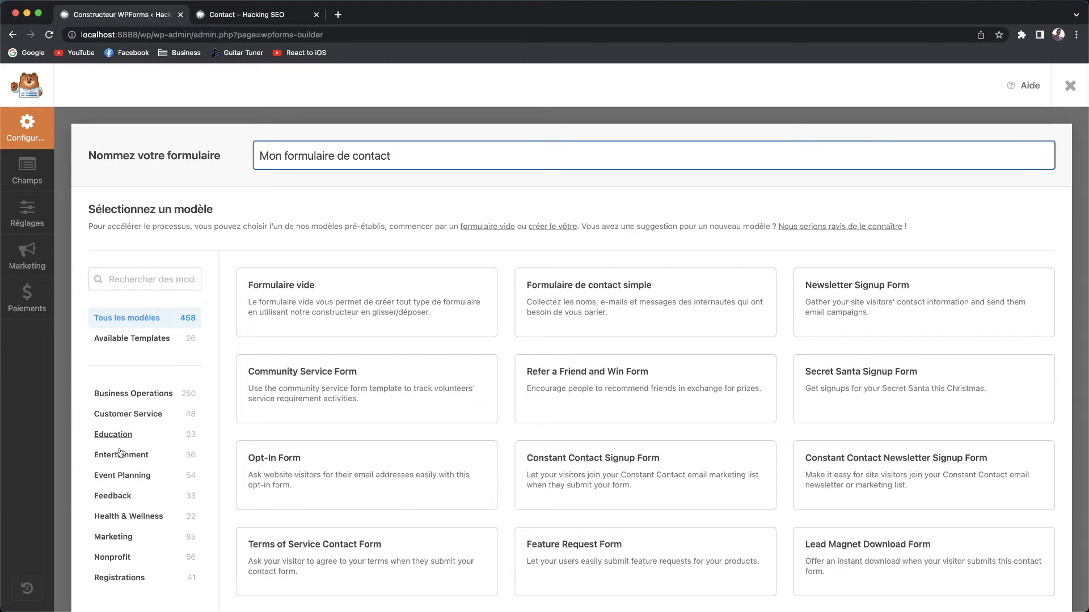
pyautogui.moveTo(344, 331)
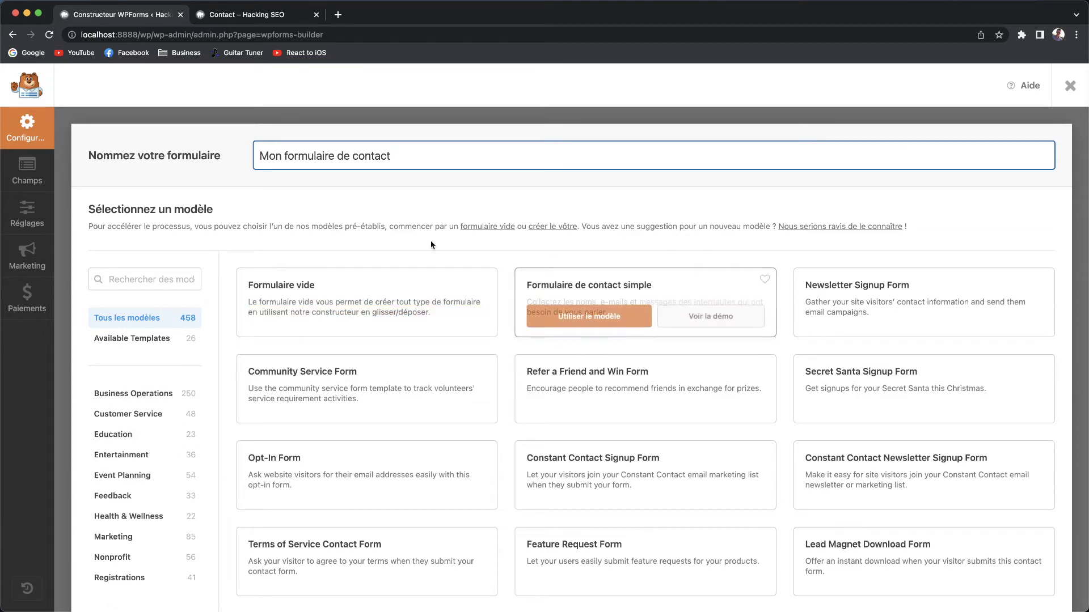
pyautogui.moveTo(517, 335)
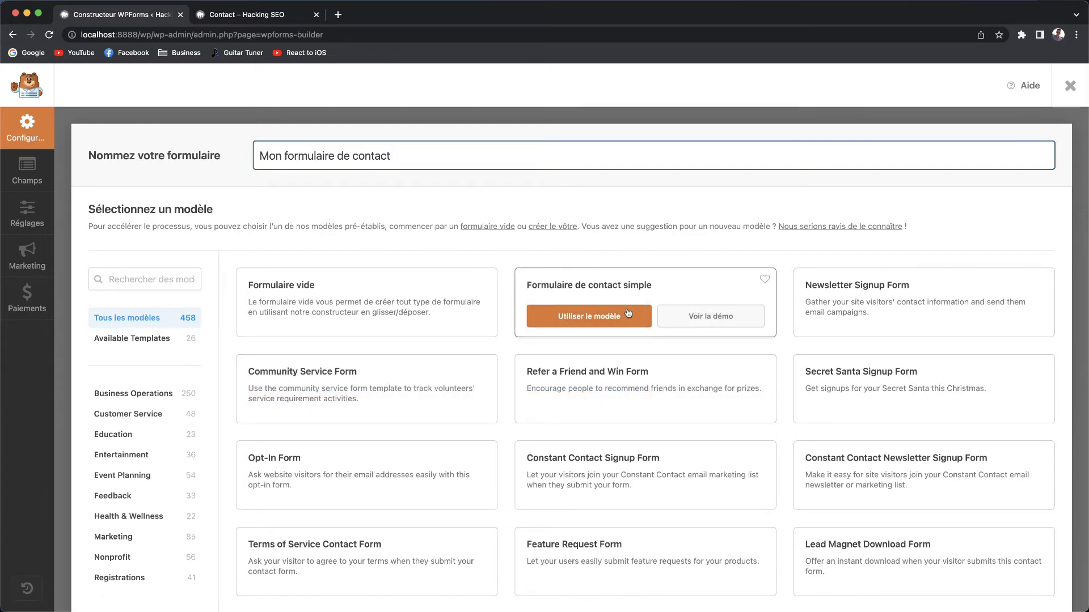
# Preview the 'Formulaire de contact simple' demo, then build the form from that template.
pyautogui.click(692, 315)
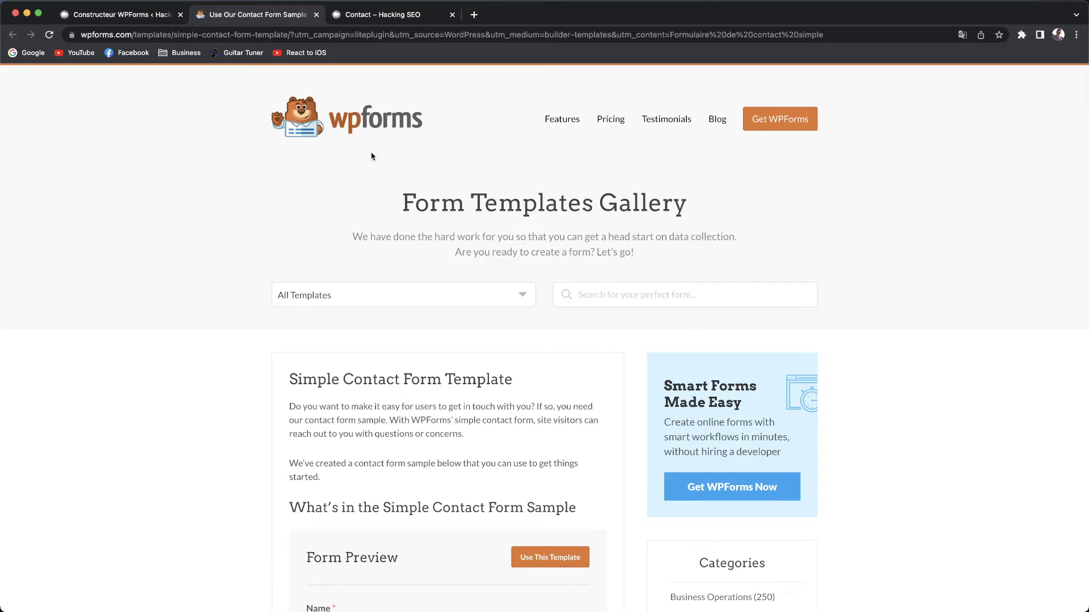
pyautogui.scroll(-5, 393, 386)
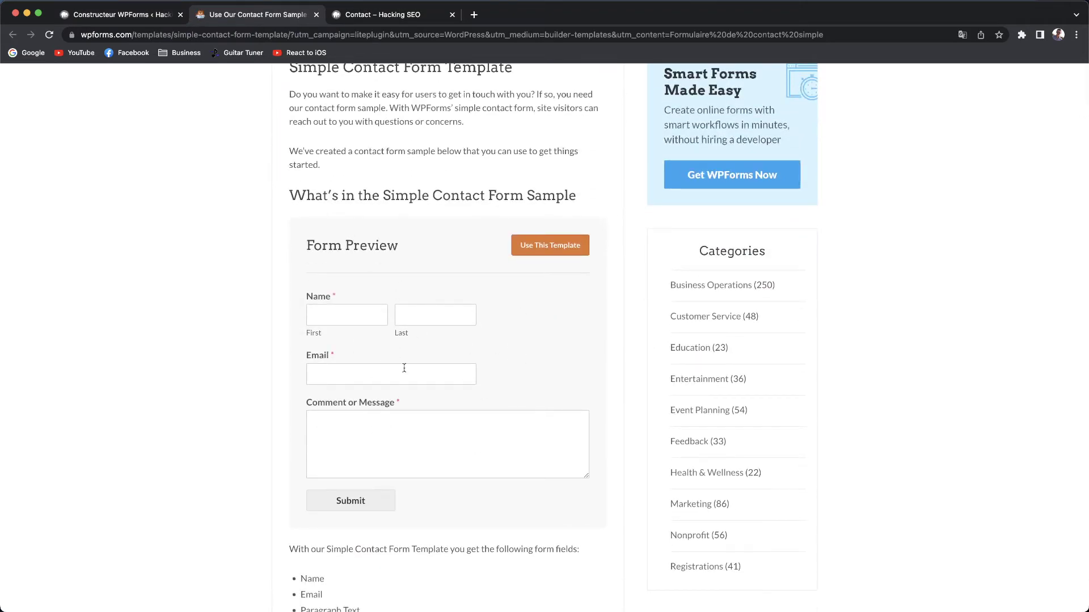
pyautogui.click(316, 14)
pyautogui.click(607, 327)
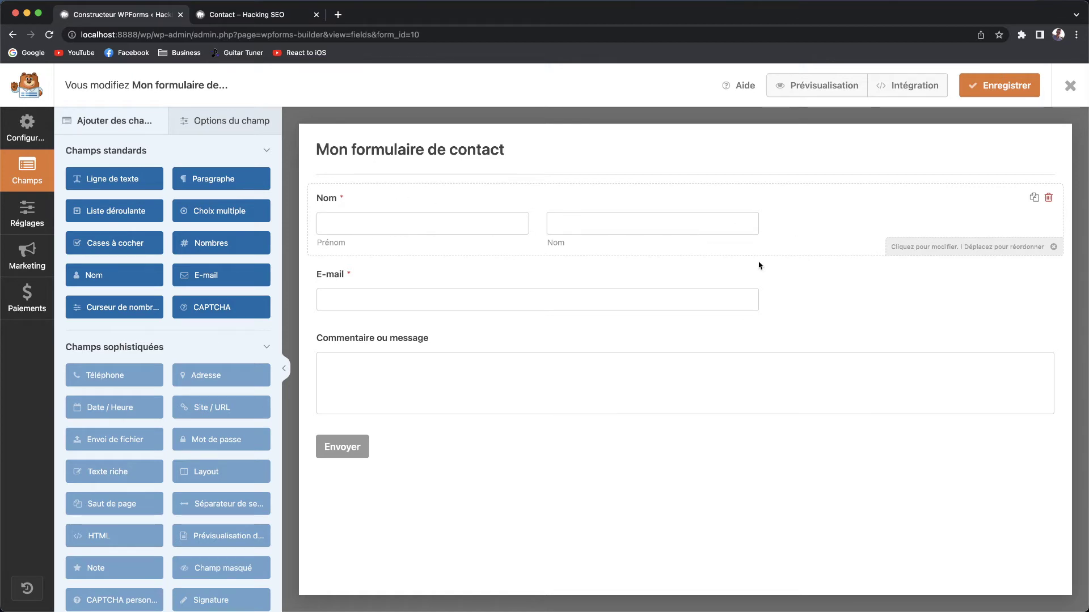
# Open the Nom field's options and select its 'Nom' label text.
pyautogui.click(924, 253)
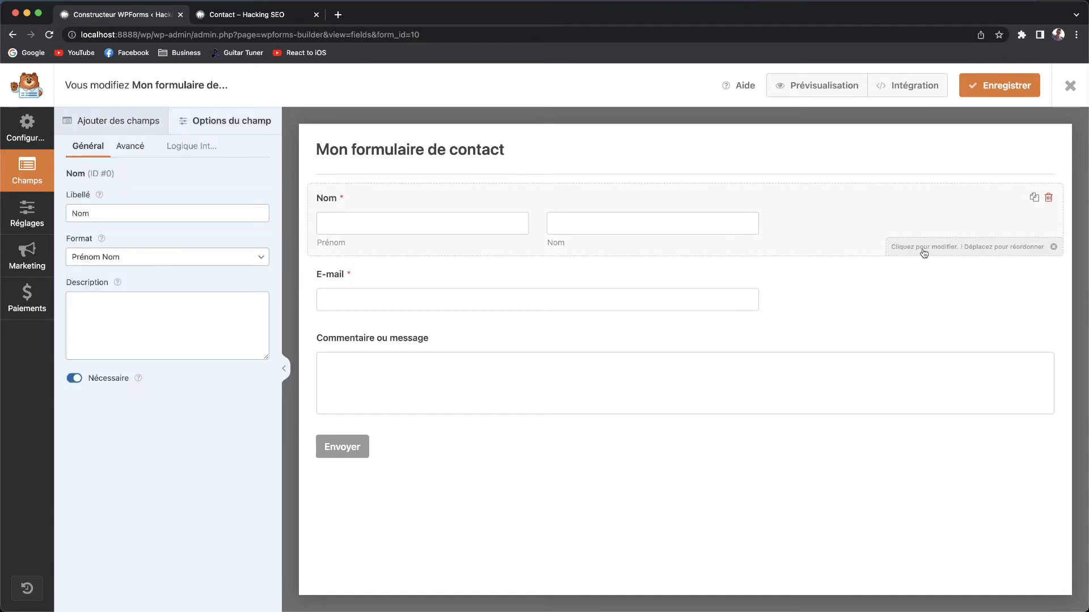
pyautogui.doubleClick(105, 218)
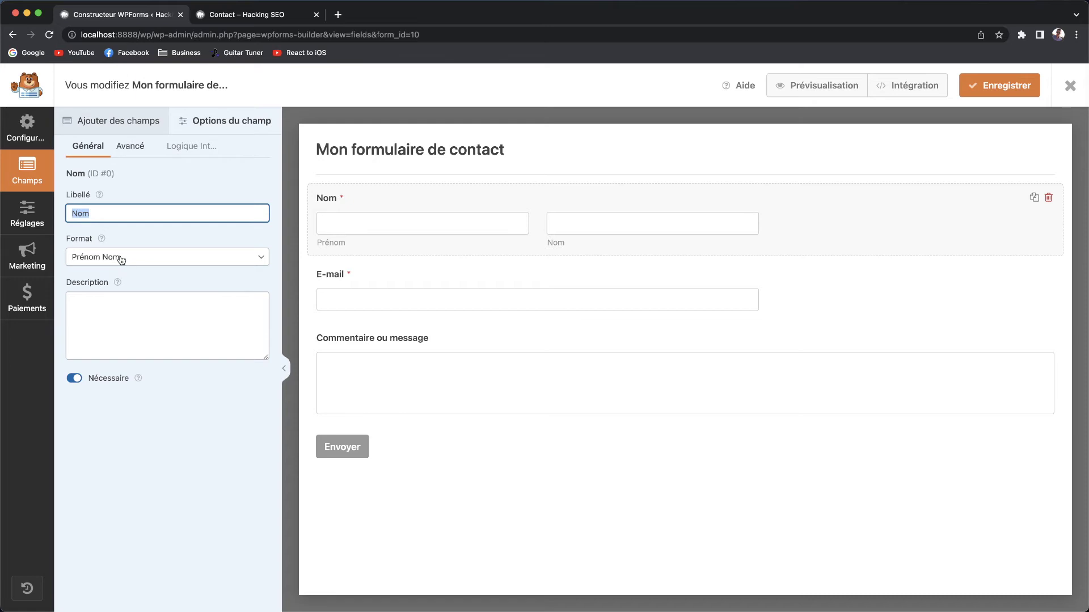
# Give the Nom field the description 'Veuillez renseigner uniquement votre premier prénom', leaving it required.
pyautogui.click(134, 300)
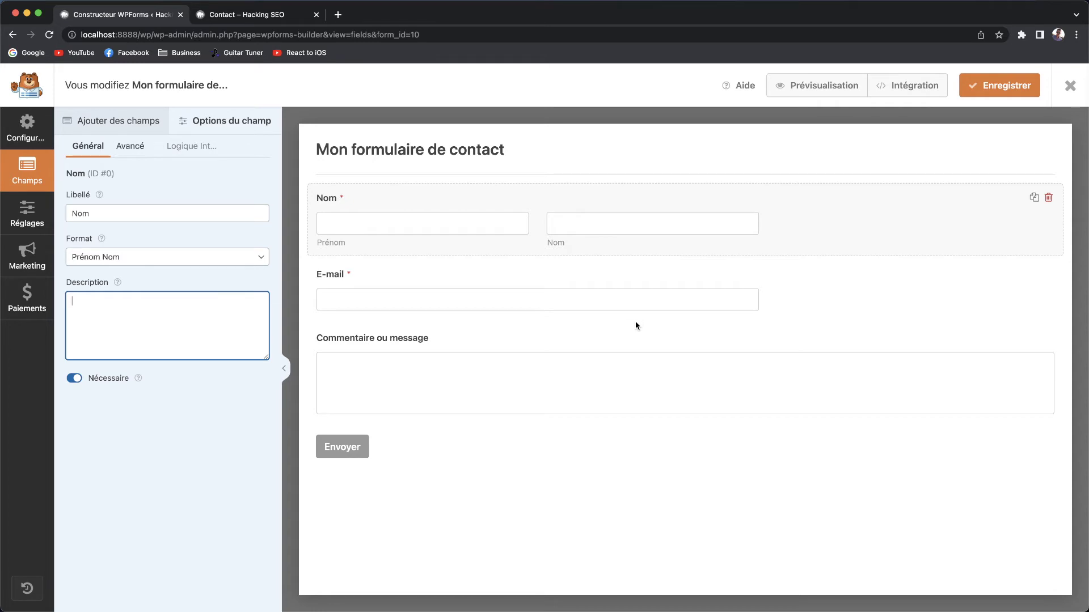
pyautogui.write('Veuillez r')
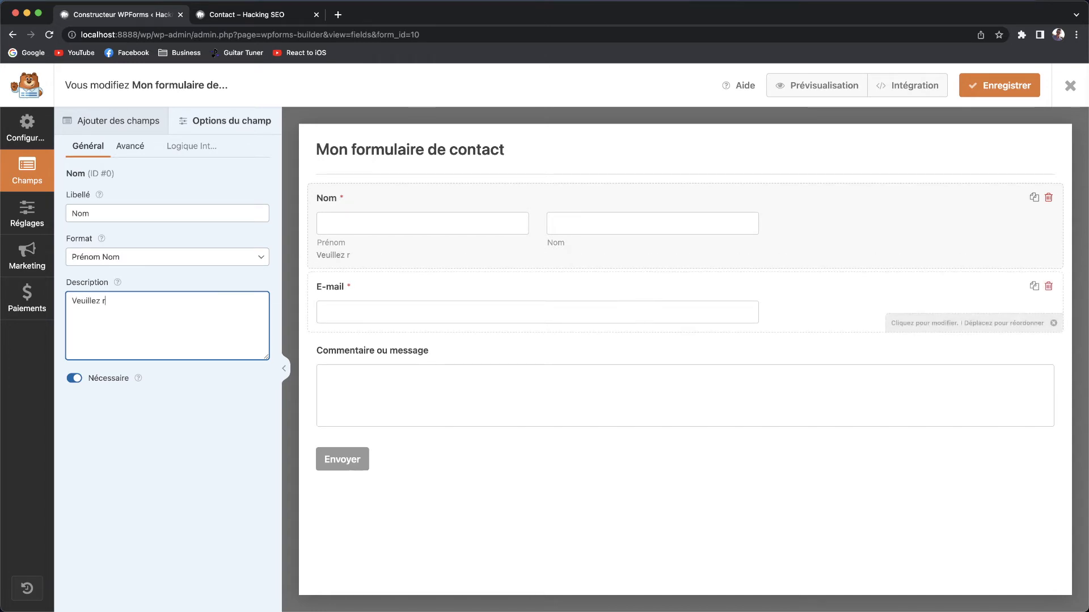
pyautogui.write('eseseig')
pyautogui.press('BackSpace')
pyautogui.press('BackSpace')
pyautogui.write('seigner uniquement votre premier préno')
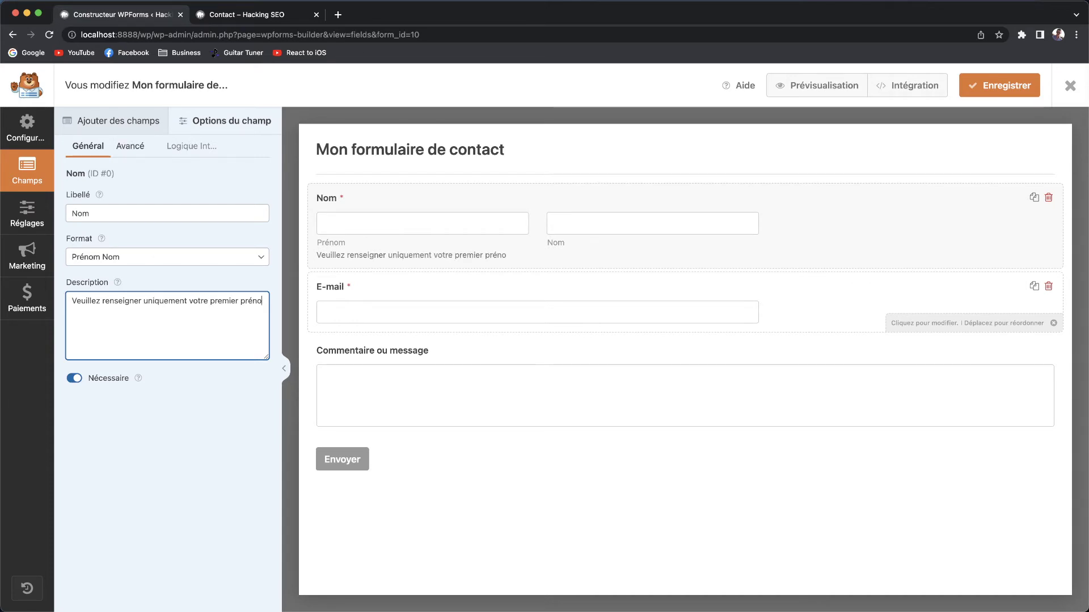
pyautogui.write('m.')
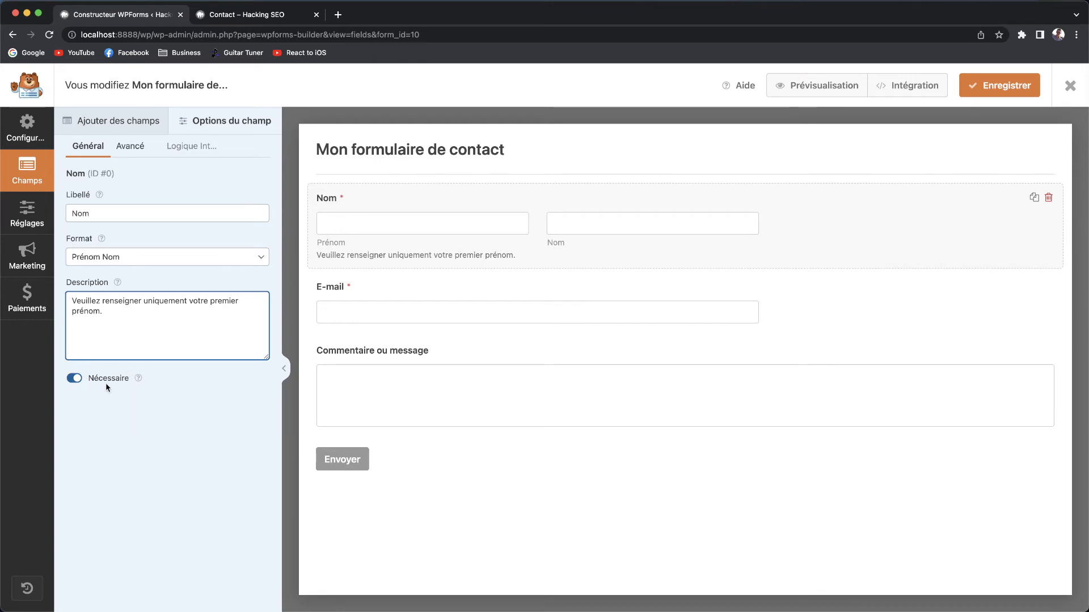
pyautogui.click(80, 378)
pyautogui.click(80, 377)
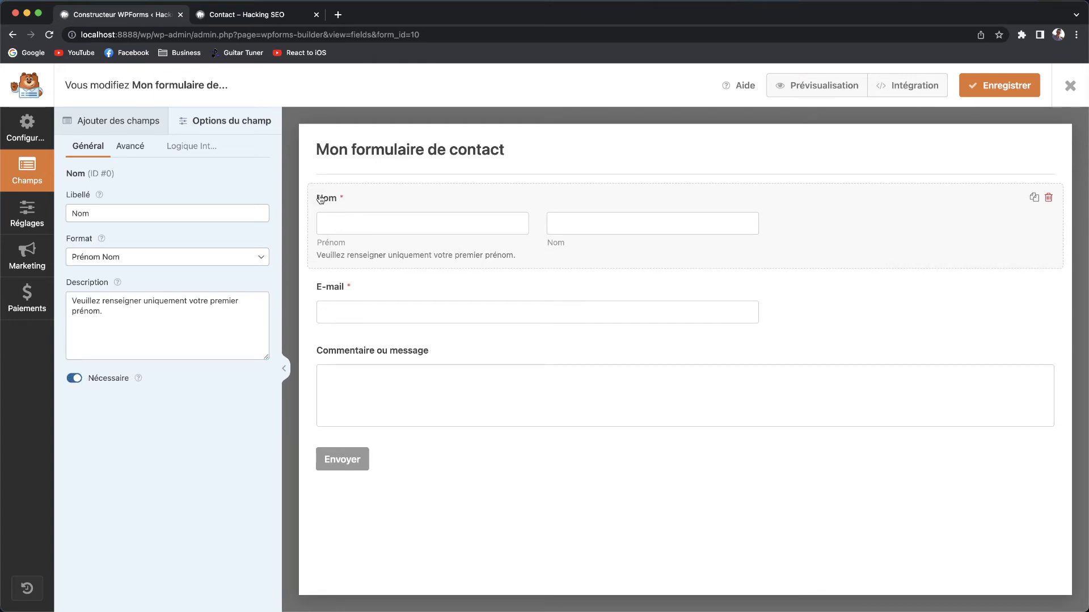
# Turn Nécessaire off so the Nom field is optional.
pyautogui.click(74, 380)
pyautogui.click(74, 381)
pyautogui.click(75, 382)
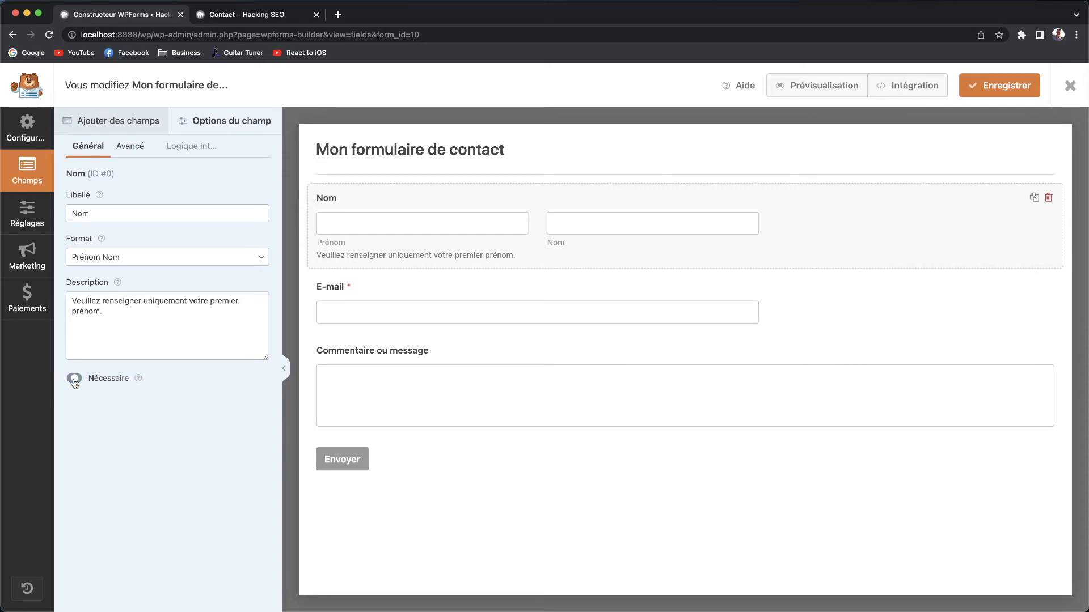
# In the Avancé options, try Grande and Petite field sizes, settling on Moyenne.
pyautogui.click(136, 149)
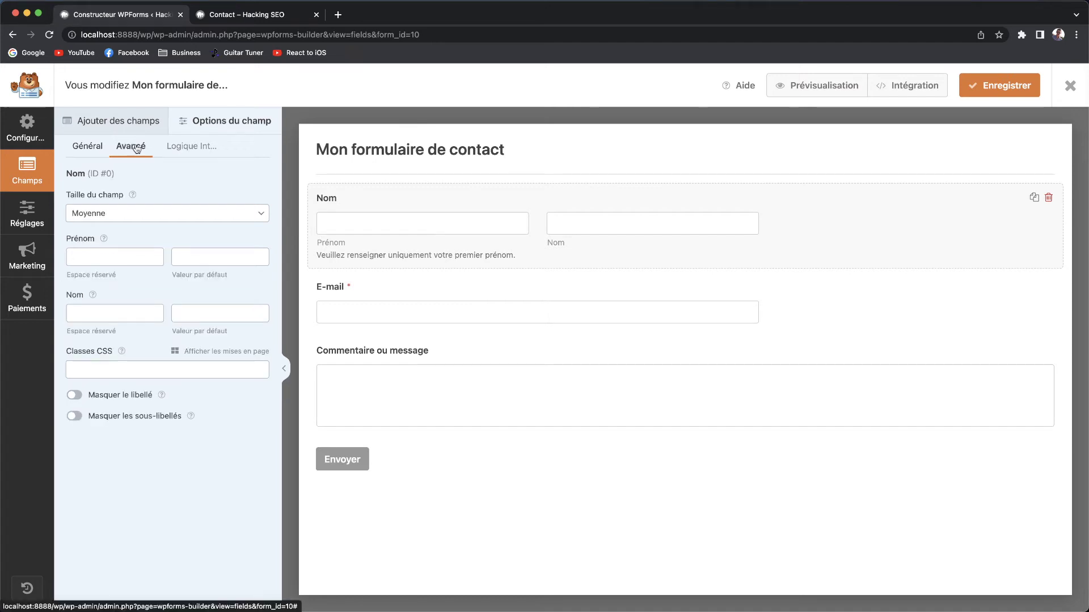
pyautogui.click(108, 216)
pyautogui.click(91, 225)
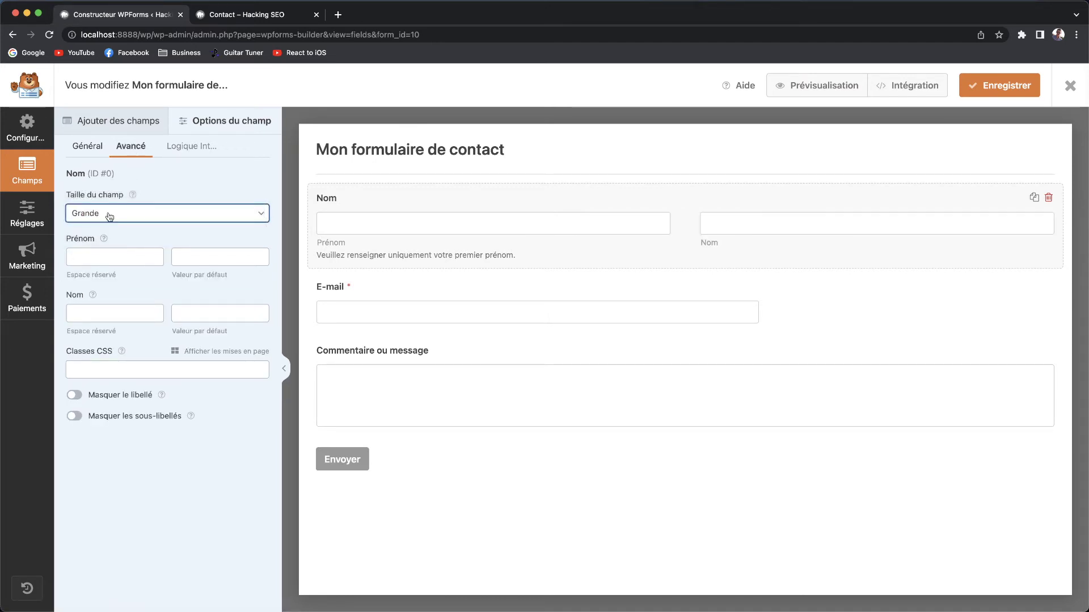
pyautogui.click(112, 214)
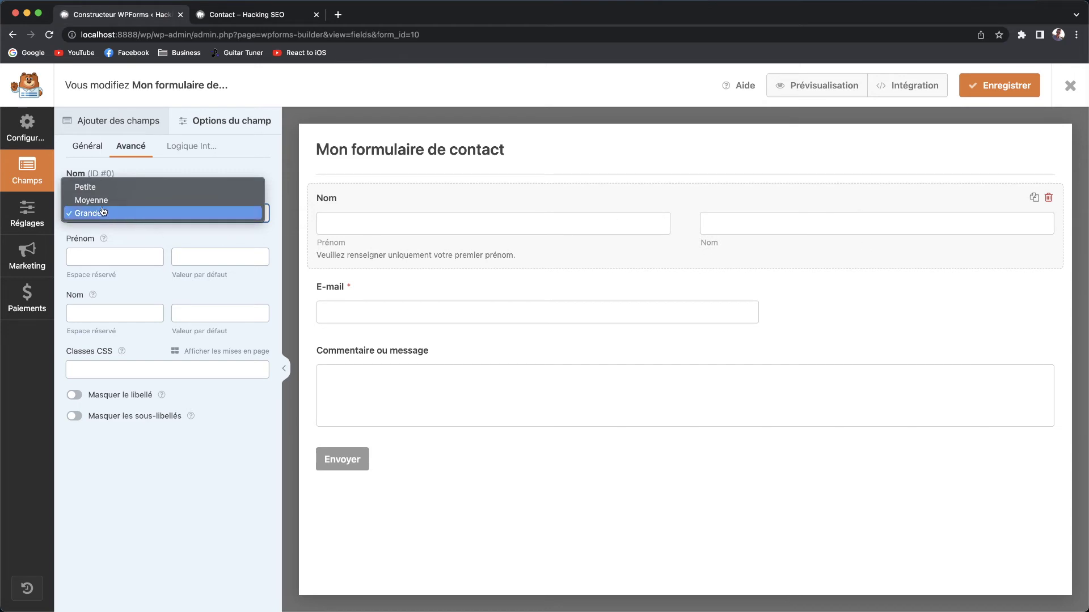
pyautogui.click(102, 202)
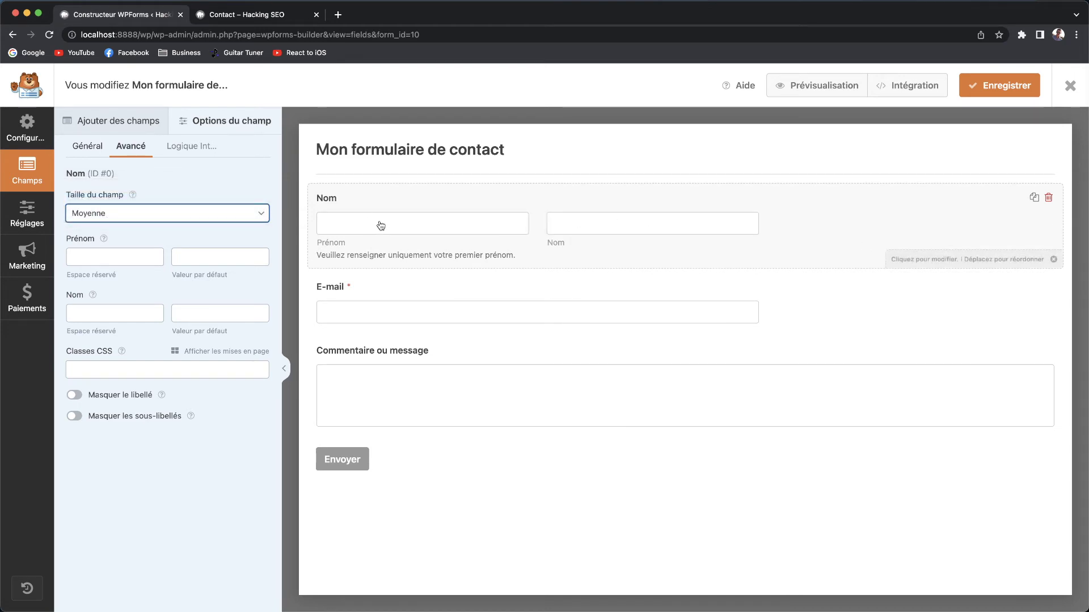
pyautogui.click(153, 214)
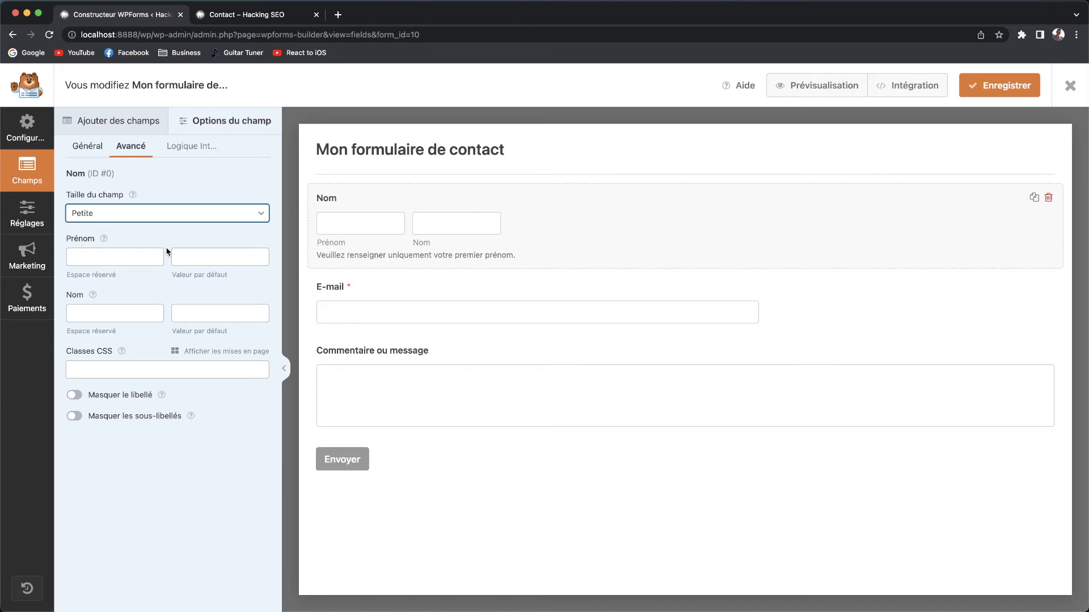
pyautogui.click(148, 219)
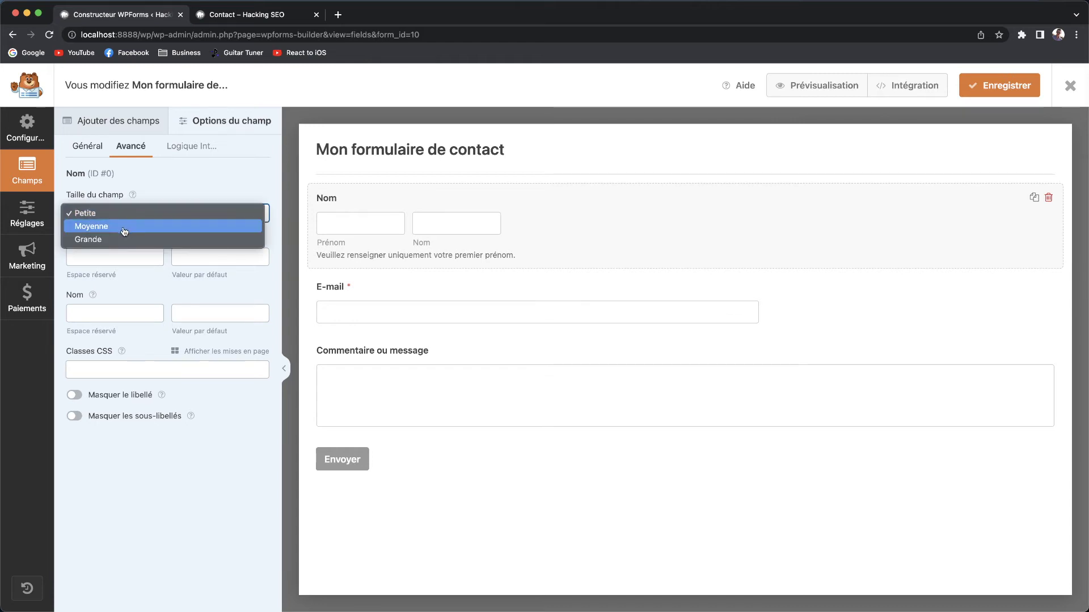
pyautogui.click(124, 231)
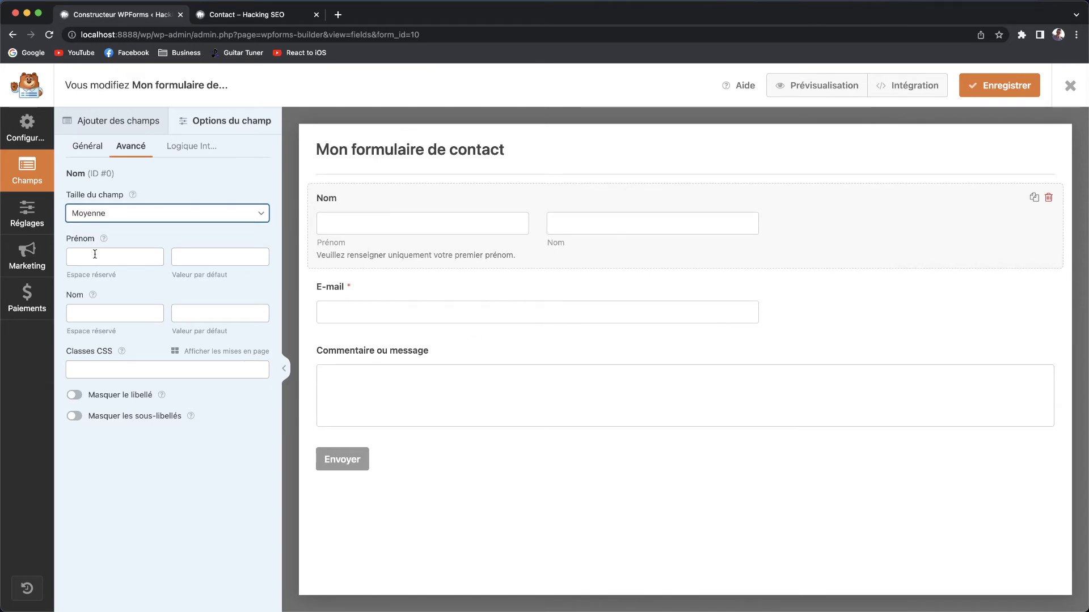
# Give the Prénom part a sample first name as its placeholder and default value.
pyautogui.click(116, 252)
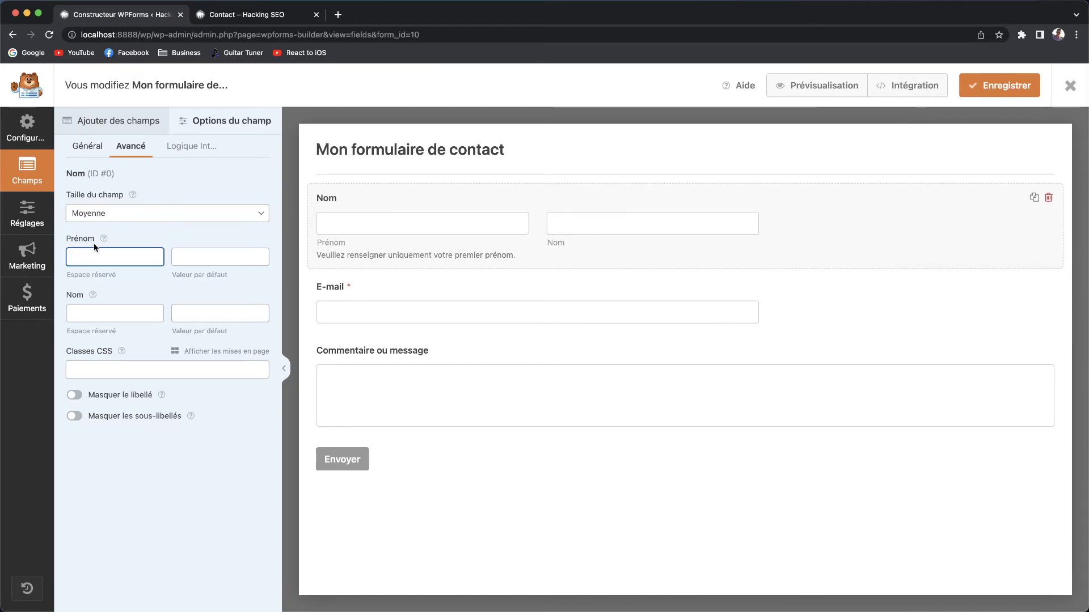
pyautogui.moveTo(103, 238)
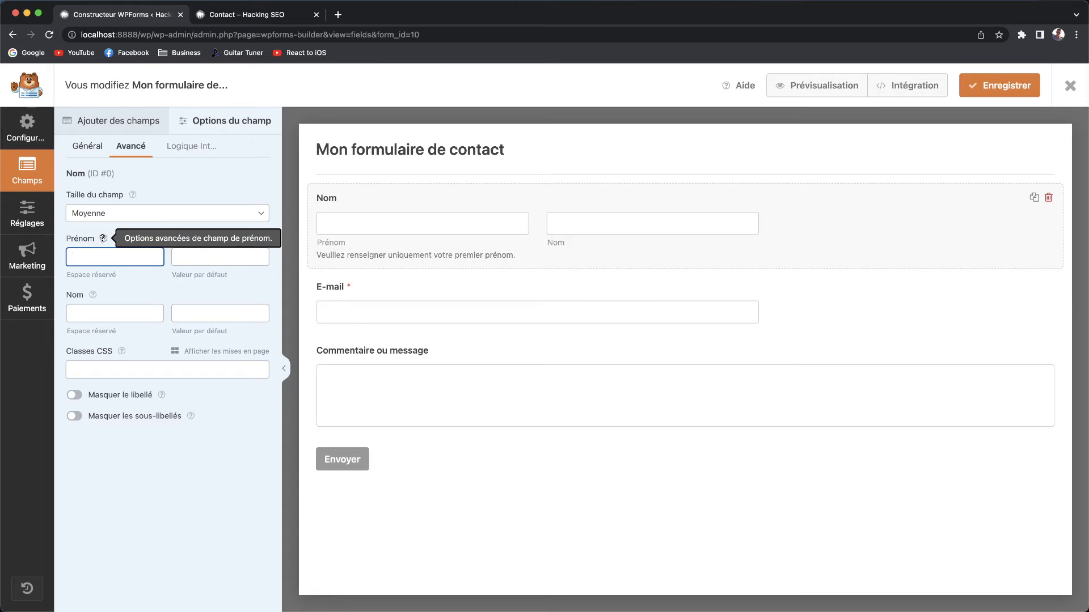
pyautogui.click(209, 256)
pyautogui.click(105, 264)
pyautogui.write('jh,h,,,,')
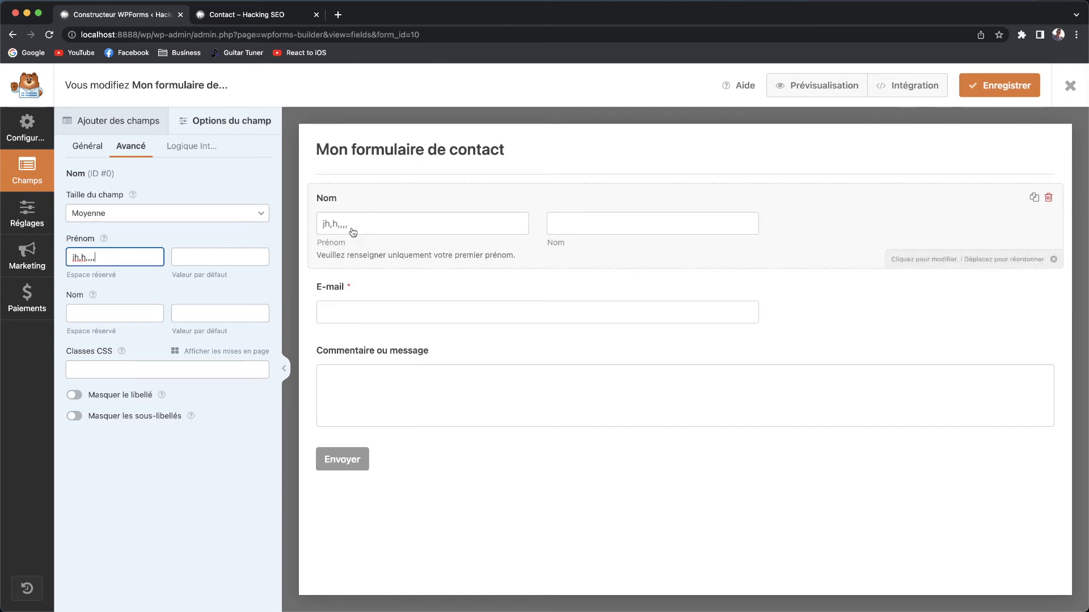
pyautogui.press('super+a')
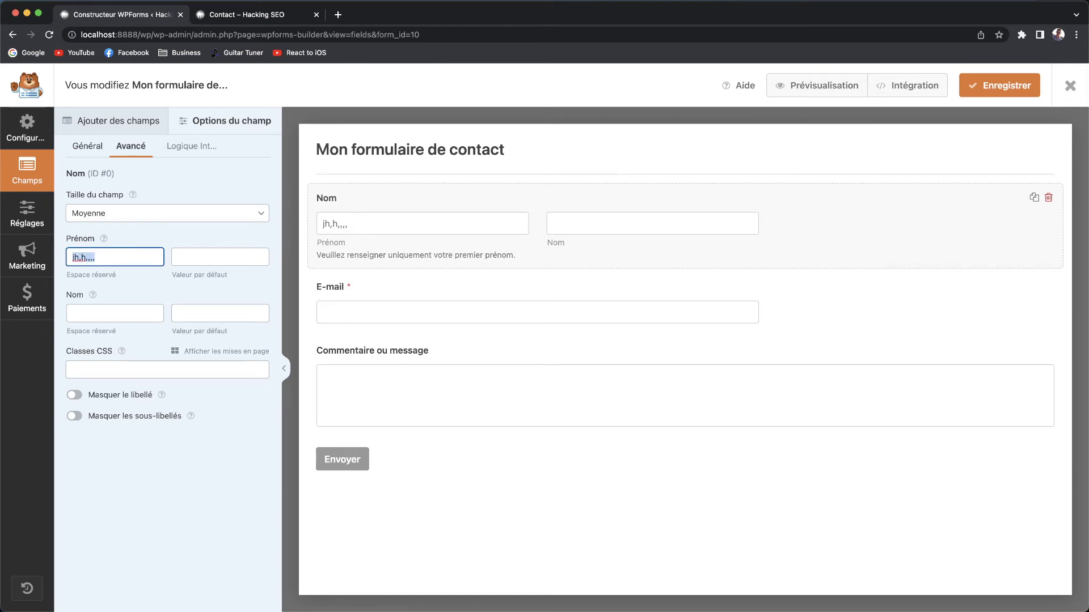
pyautogui.write('Antony...')
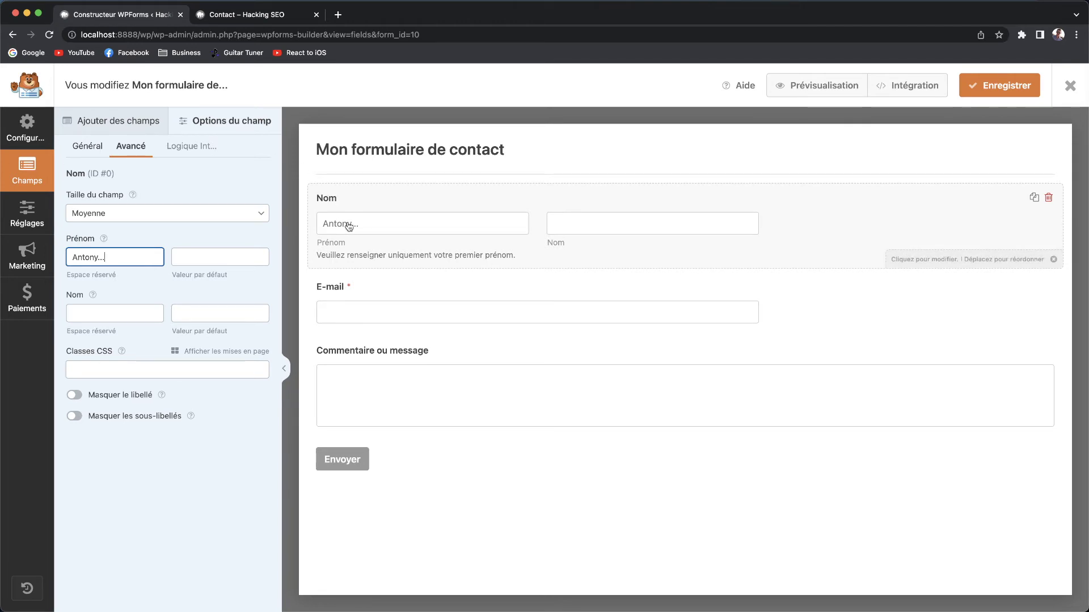
pyautogui.click(233, 260)
pyautogui.write('Antony')
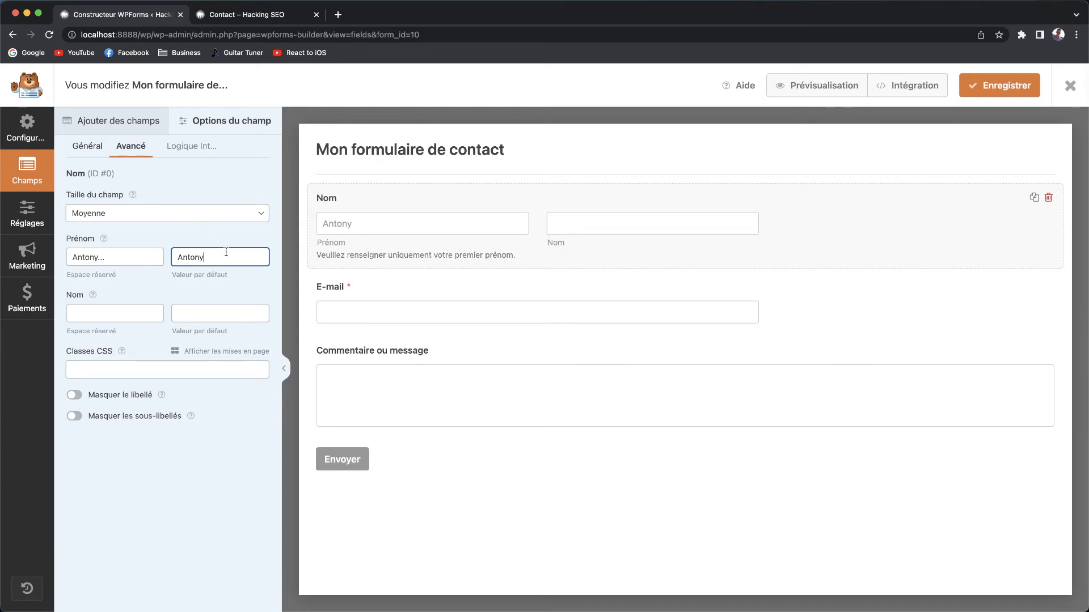
pyautogui.click(108, 369)
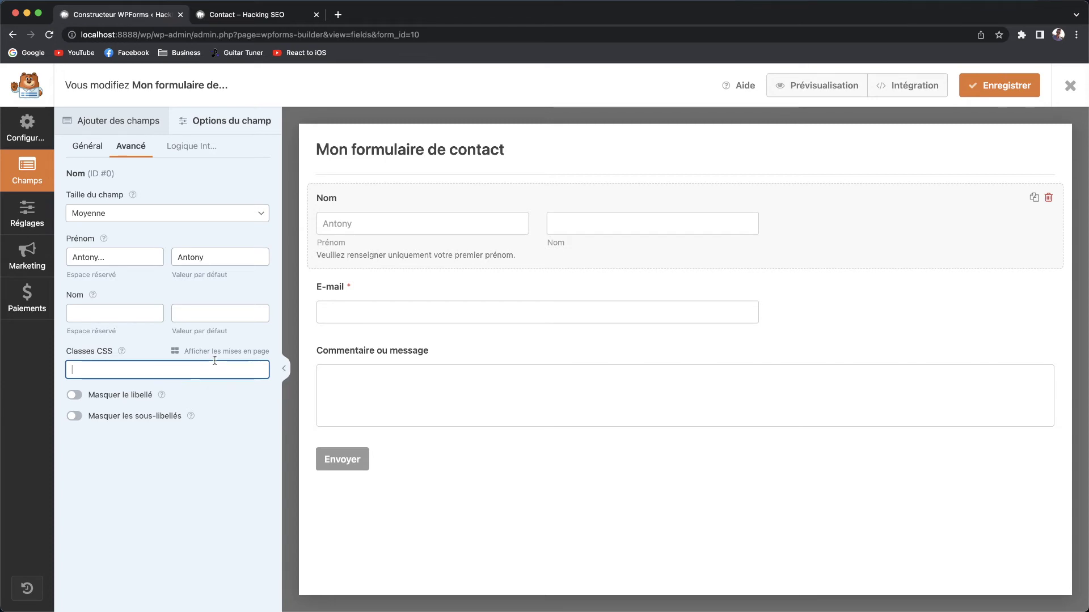
pyautogui.click(202, 148)
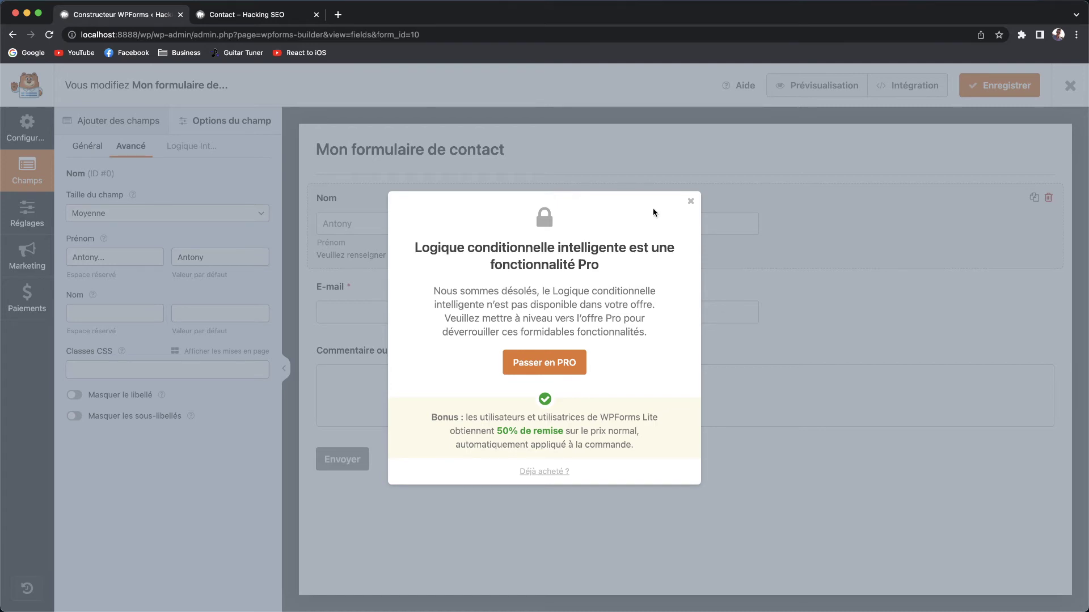
pyautogui.click(691, 200)
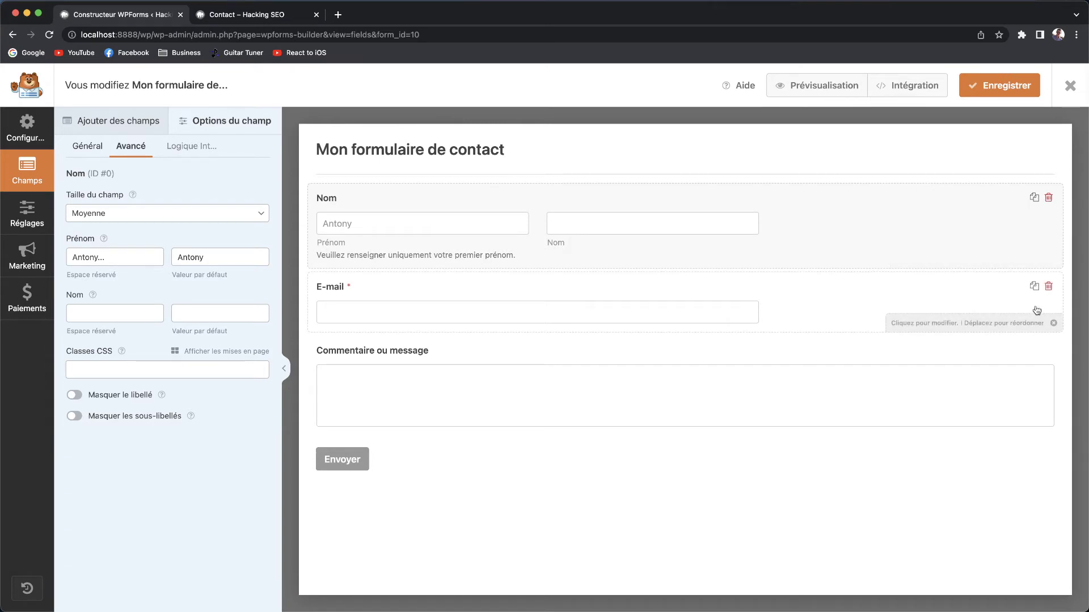
# Keep the E-mail field and drag a Liste déroulante field between Nom and E-mail.
pyautogui.click(1048, 287)
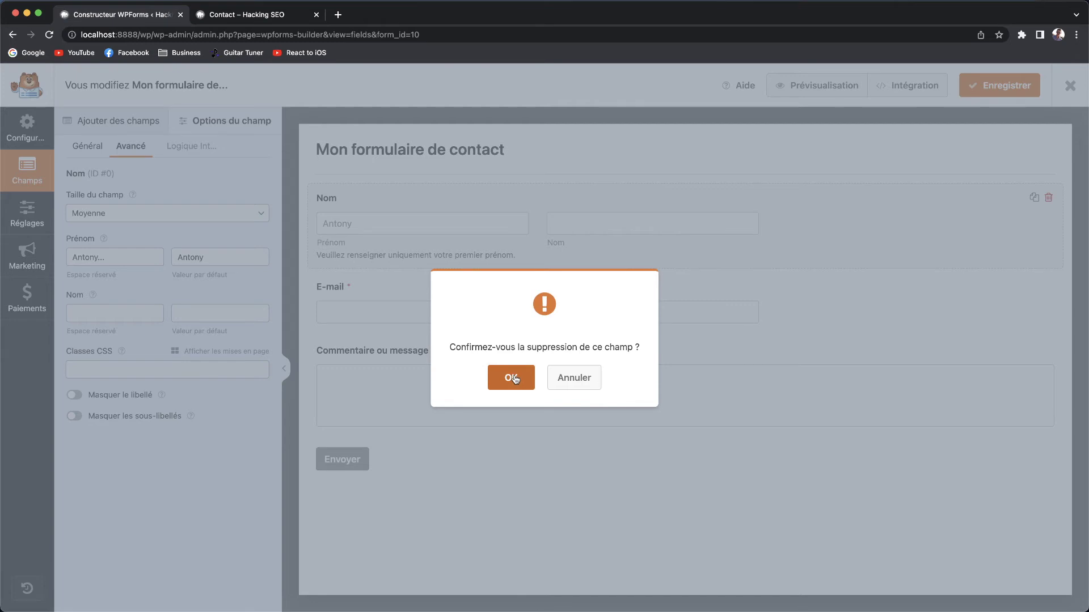
pyautogui.click(562, 384)
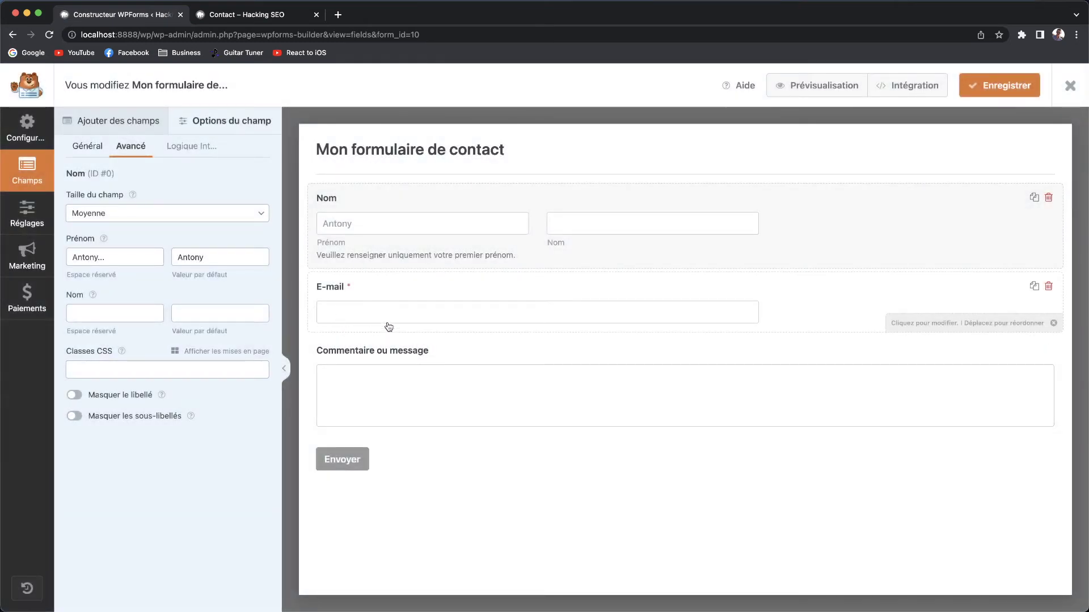
pyautogui.click(112, 122)
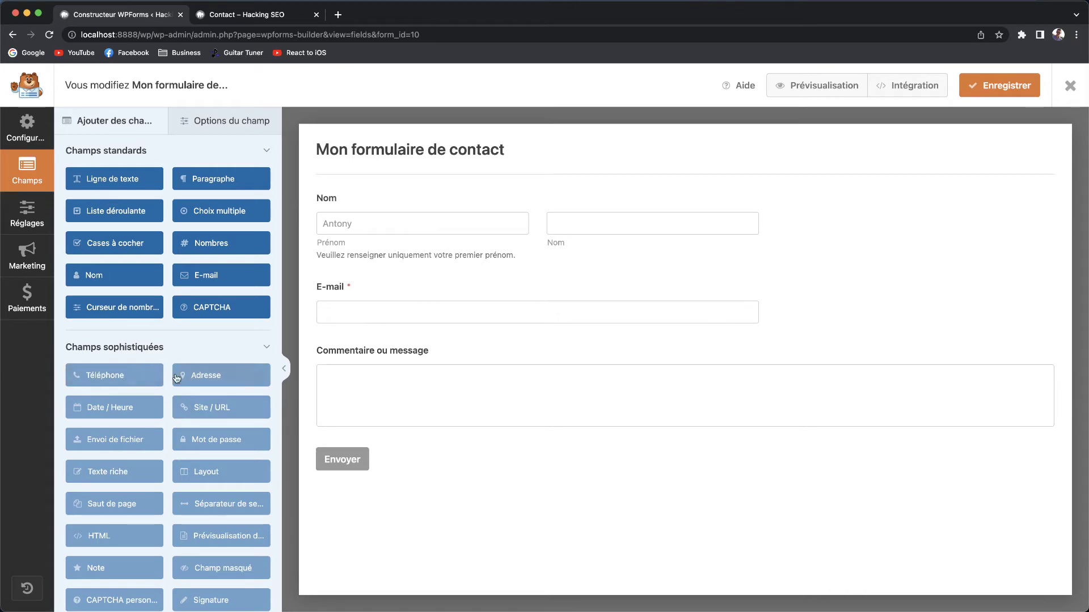
pyautogui.scroll(-3, 151, 412)
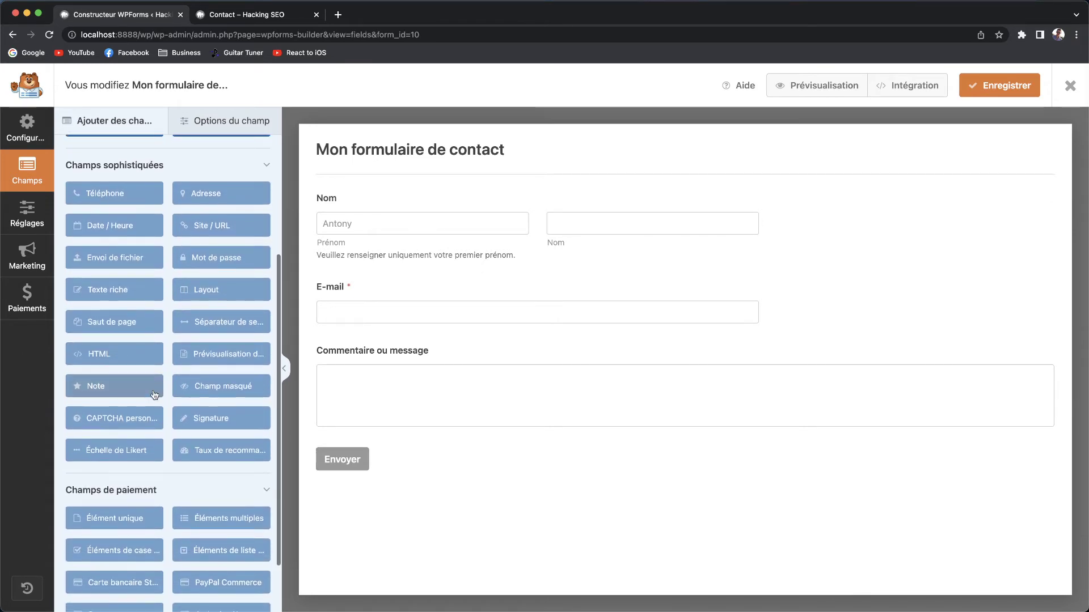
pyautogui.scroll(3, 159, 341)
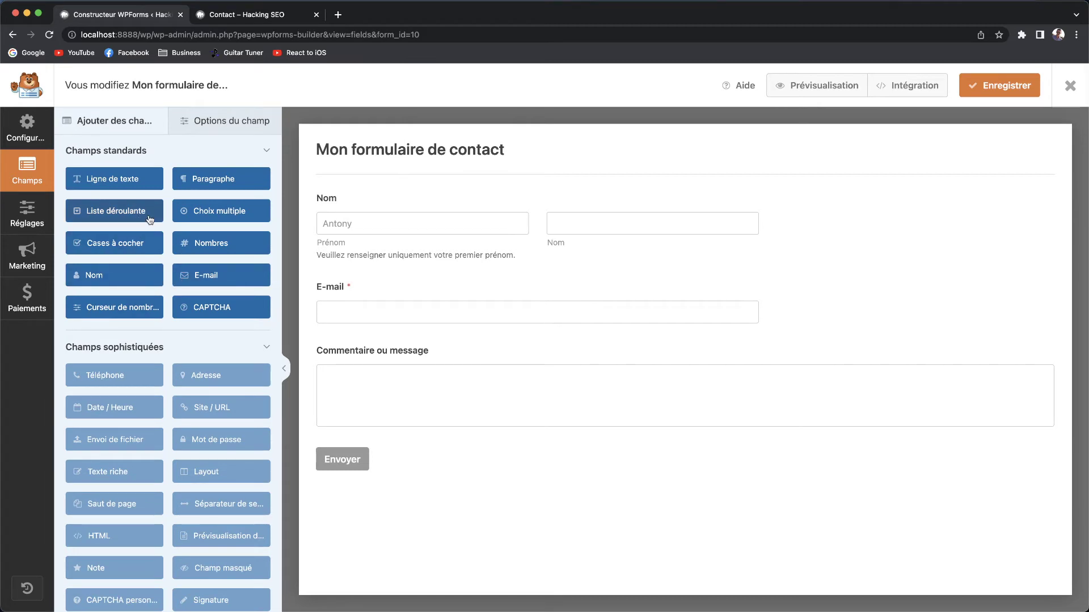
pyautogui.moveTo(104, 218); pyautogui.dragTo(389, 274)
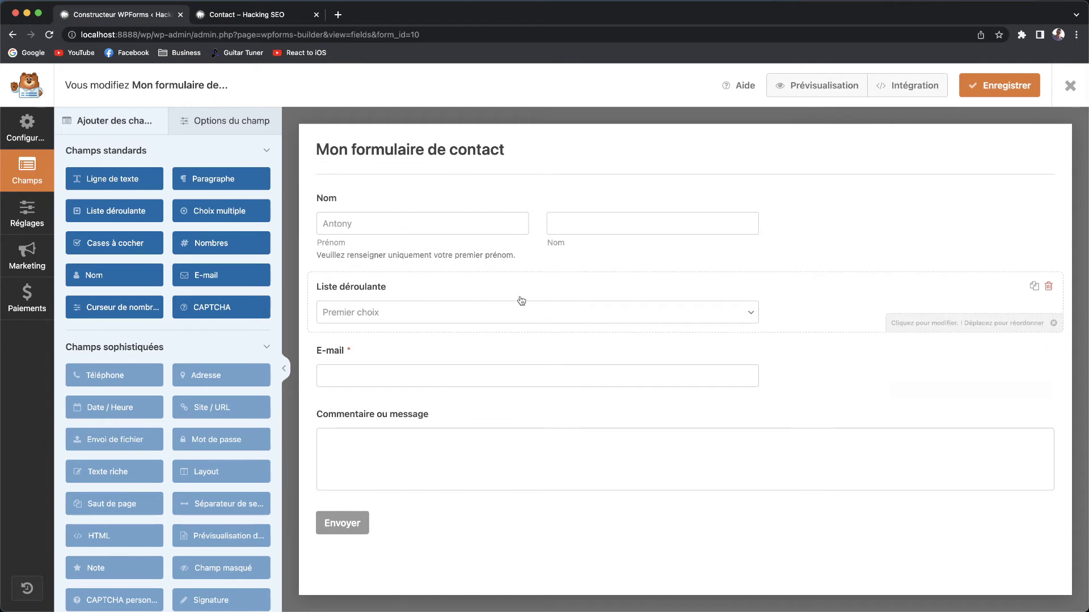
# Label the new dropdown 'De quel pays venez-vous ?'.
pyautogui.click(695, 315)
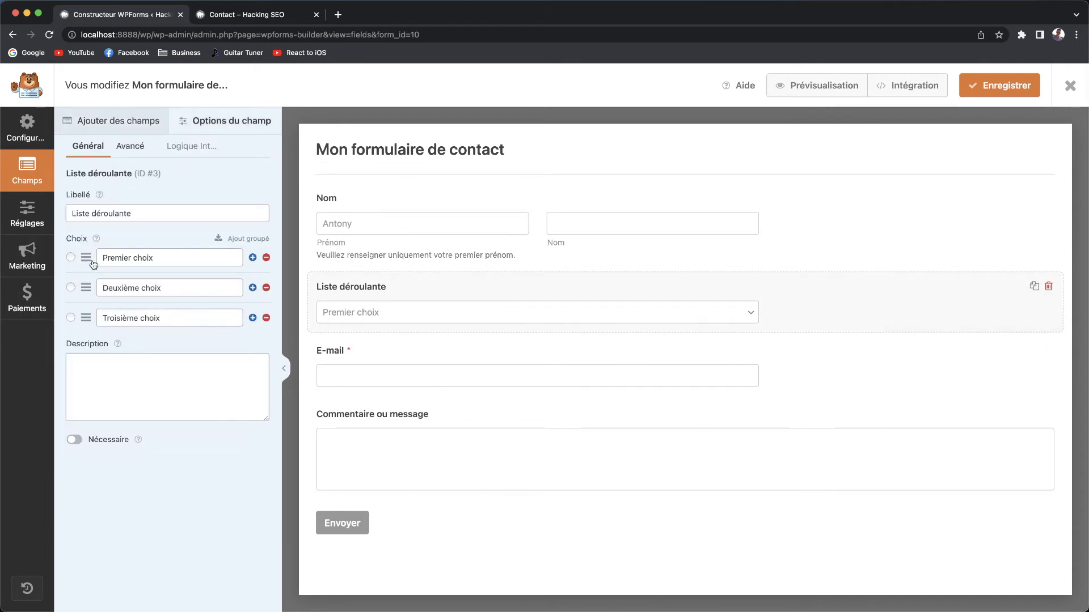
pyautogui.moveTo(85, 290); pyautogui.dragTo(85, 259)
pyautogui.moveTo(89, 265); pyautogui.dragTo(87, 290)
pyautogui.click(69, 358)
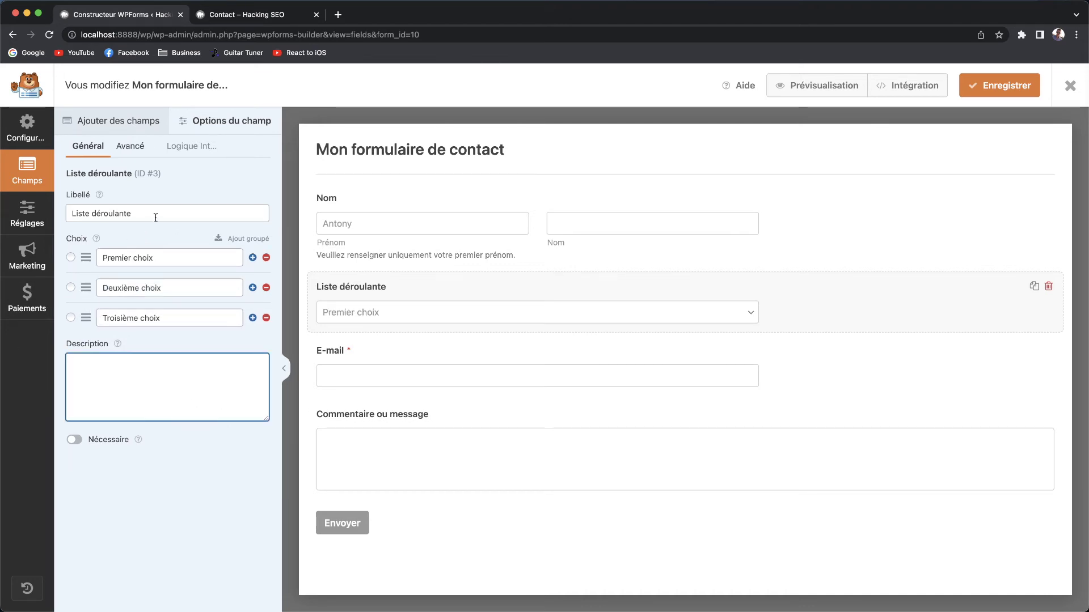
pyautogui.click(136, 216)
pyautogui.tripleClick(136, 217)
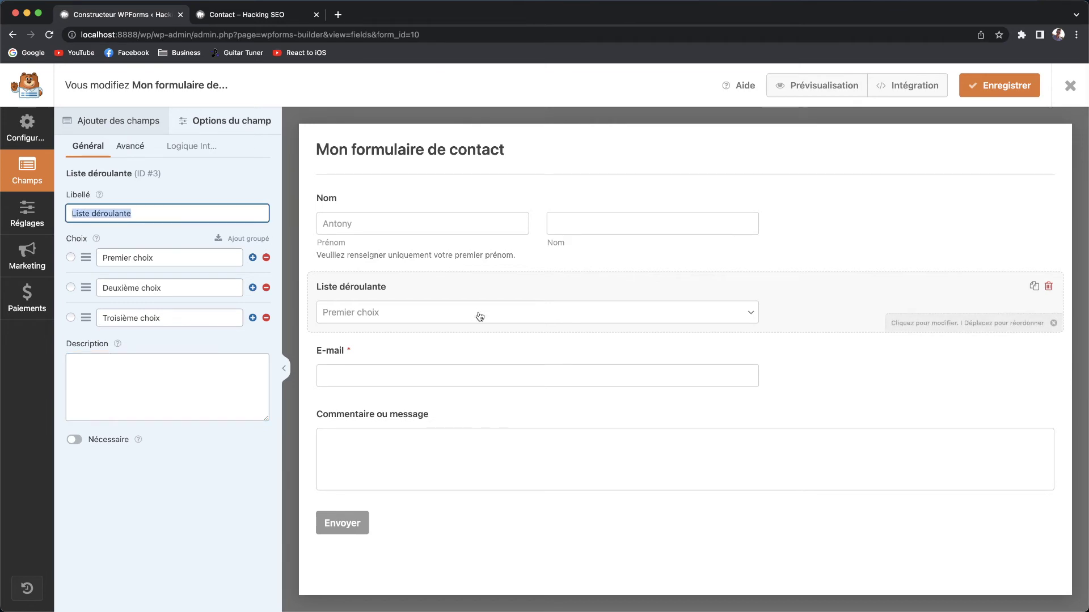
pyautogui.write('De quel pays ')
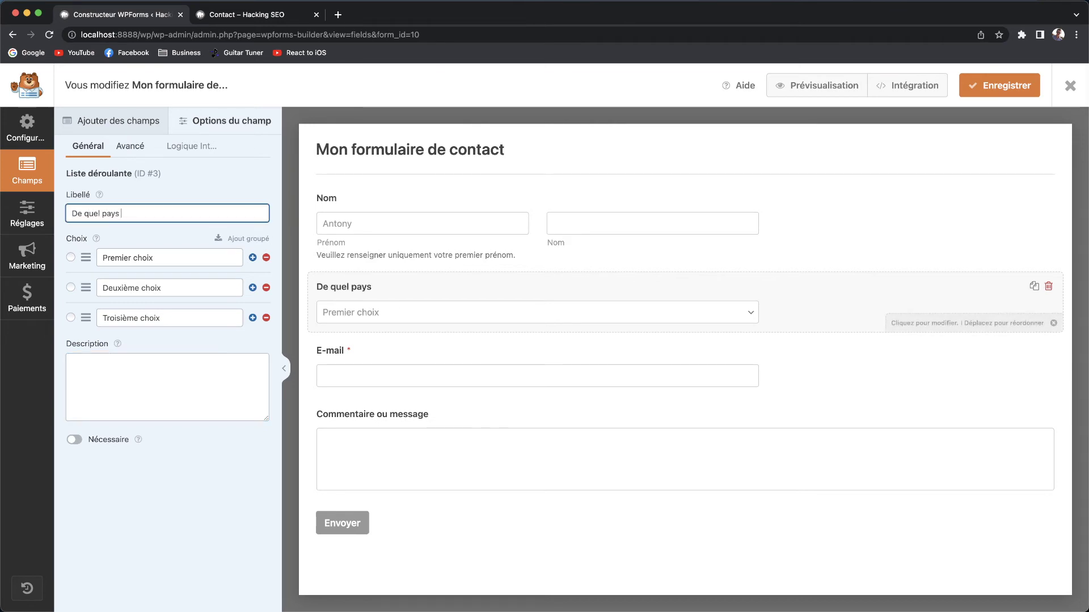
pyautogui.write('venez-vous ?')
# Replace the dropdown's three choices with France, Italie and Espagne.
pyautogui.tripleClick(164, 257)
pyautogui.write('France')
pyautogui.tripleClick(161, 288)
pyautogui.press('BackSpace')
pyautogui.write('Italie')
pyautogui.tripleClick(170, 318)
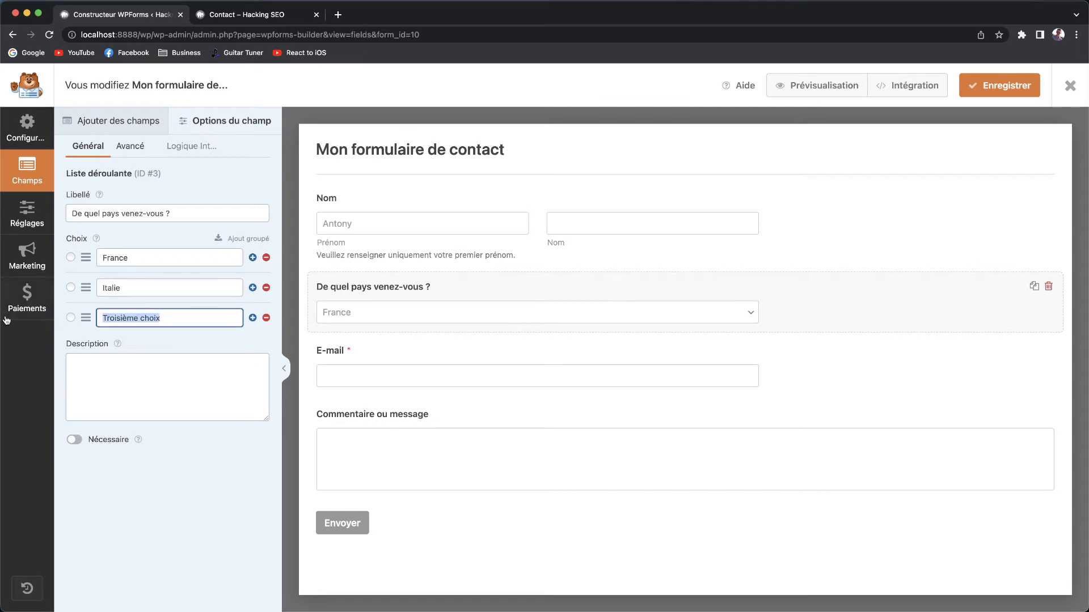
pyautogui.write('Espagne')
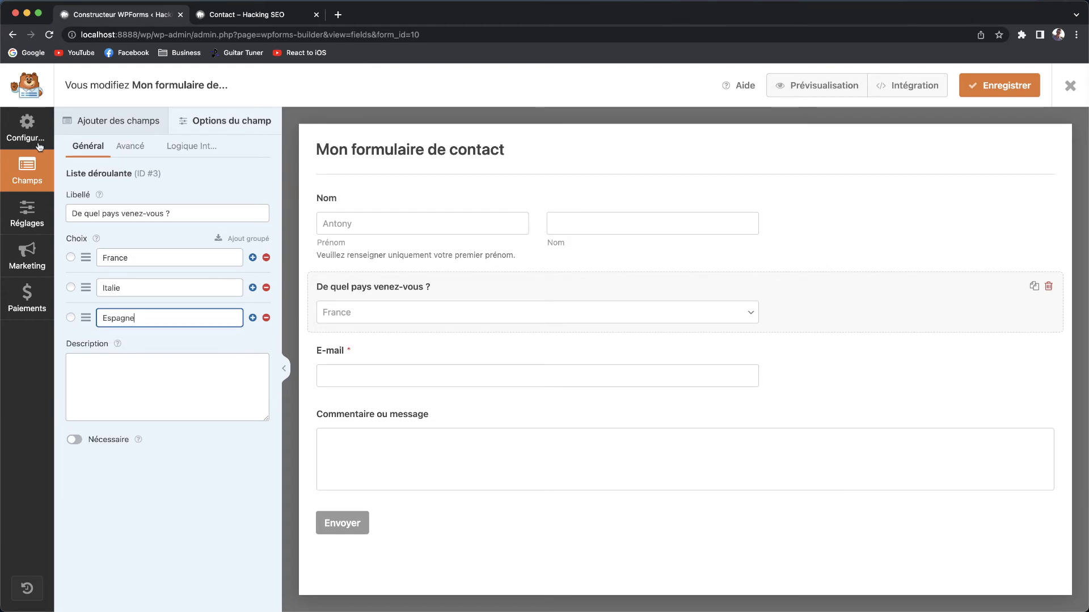
pyautogui.click(135, 122)
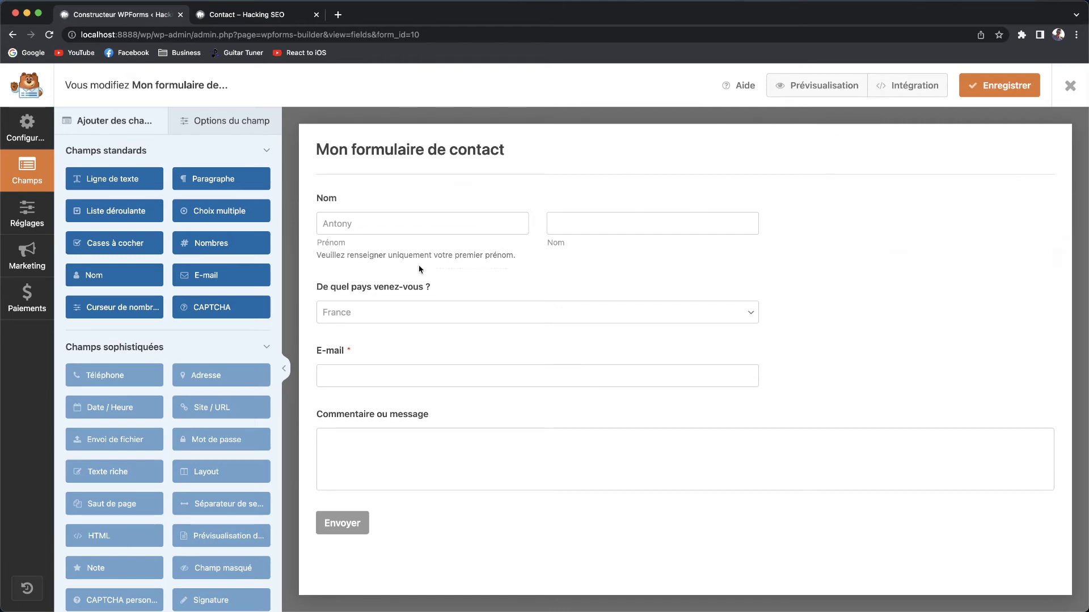
# Preview the form in a new tab and try out its name and other fields.
pyautogui.click(829, 86)
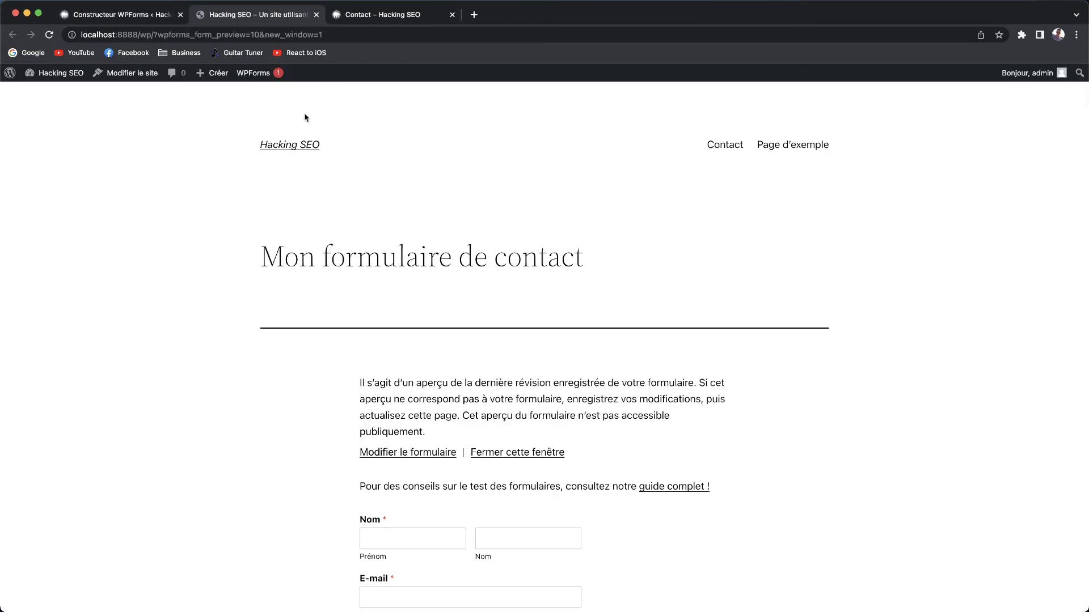
pyautogui.scroll(-5, 509, 356)
pyautogui.scroll(3, 510, 346)
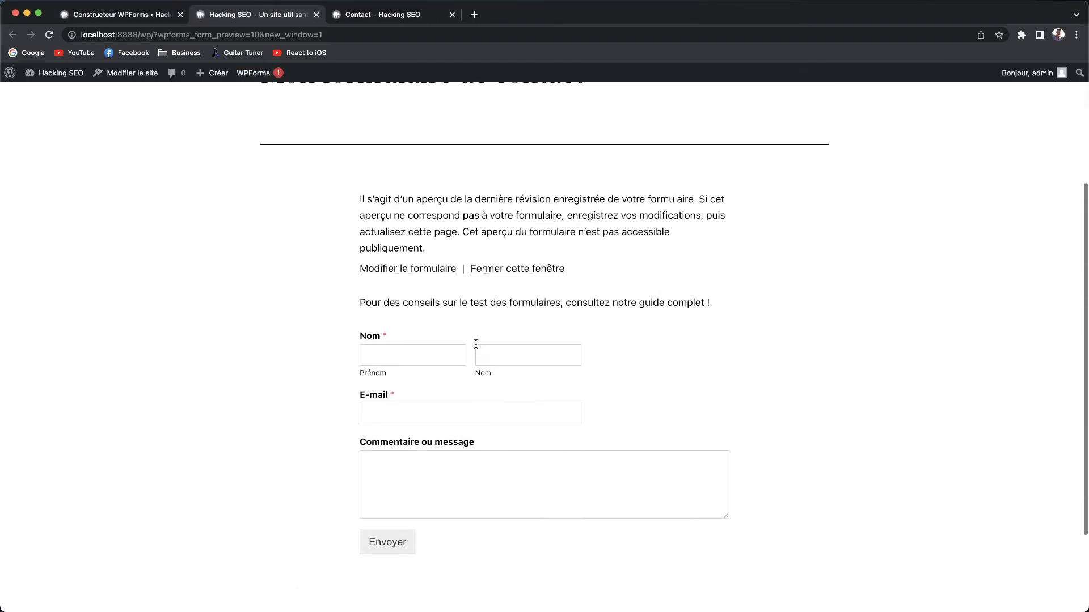
pyautogui.scroll(-1, 518, 433)
pyautogui.click(423, 358)
pyautogui.click(518, 358)
pyautogui.click(458, 433)
pyautogui.scroll(1, 459, 454)
pyautogui.click(459, 467)
pyautogui.click(412, 413)
pyautogui.click(394, 356)
pyautogui.click(525, 362)
pyautogui.click(121, 14)
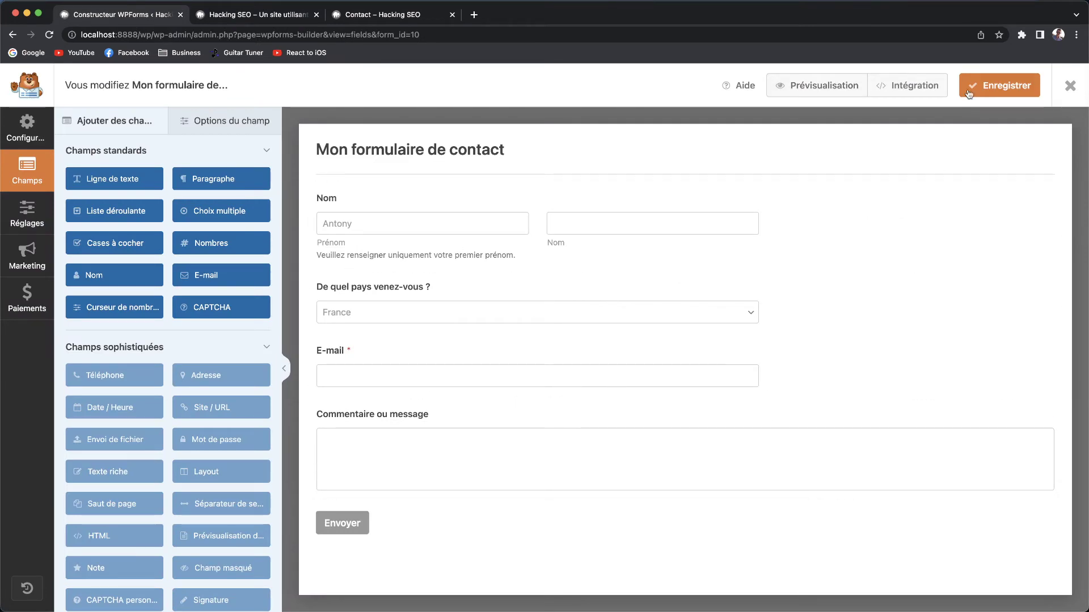
# Preview again and confirm the country dropdown offers France, Italie and Espagne.
pyautogui.click(812, 88)
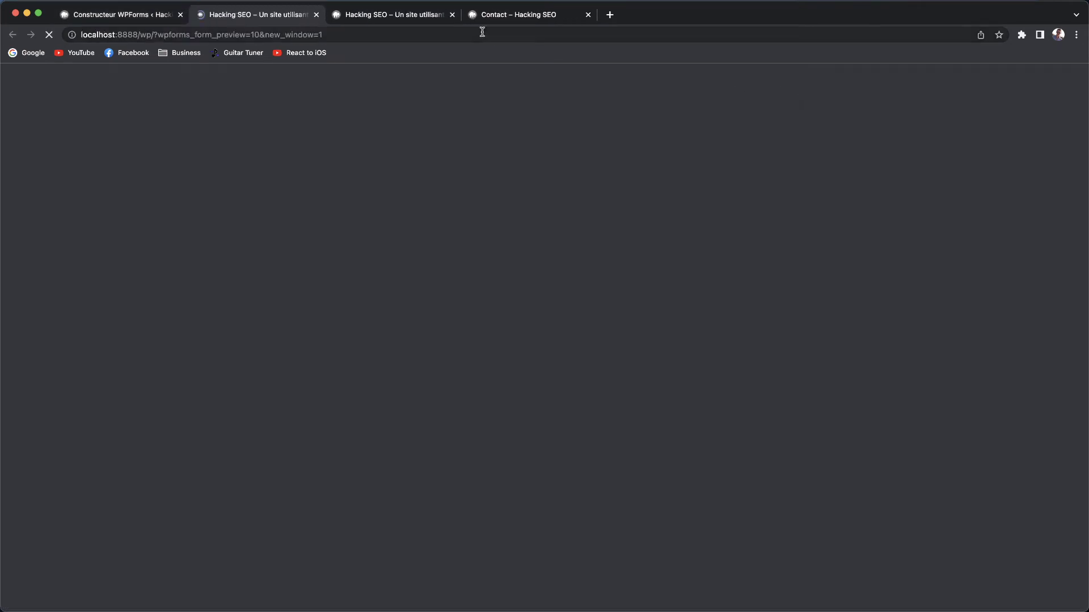
pyautogui.scroll(-5, 501, 333)
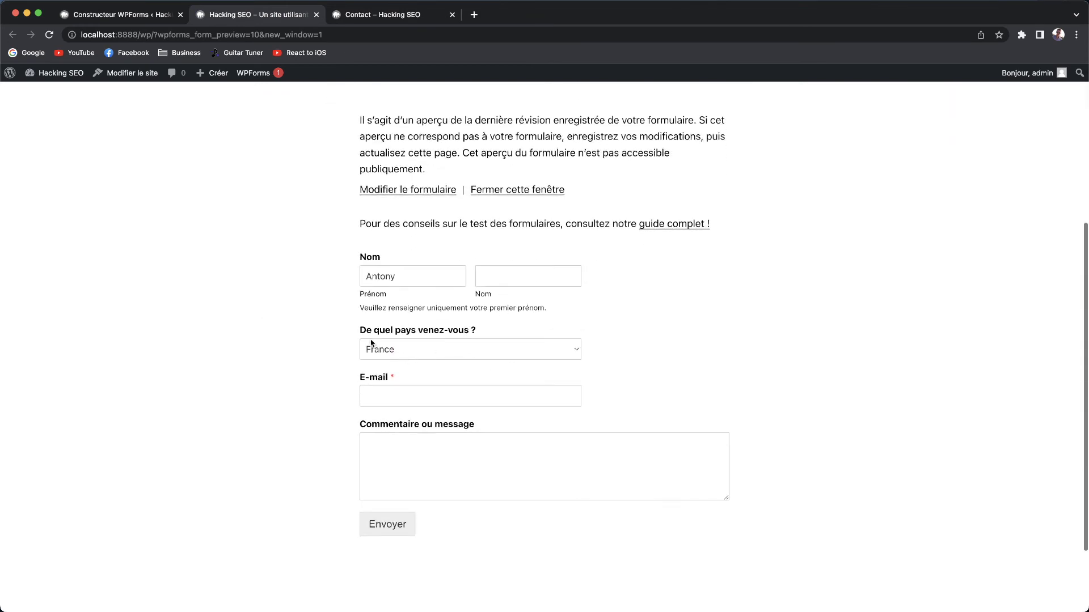
pyautogui.click(489, 348)
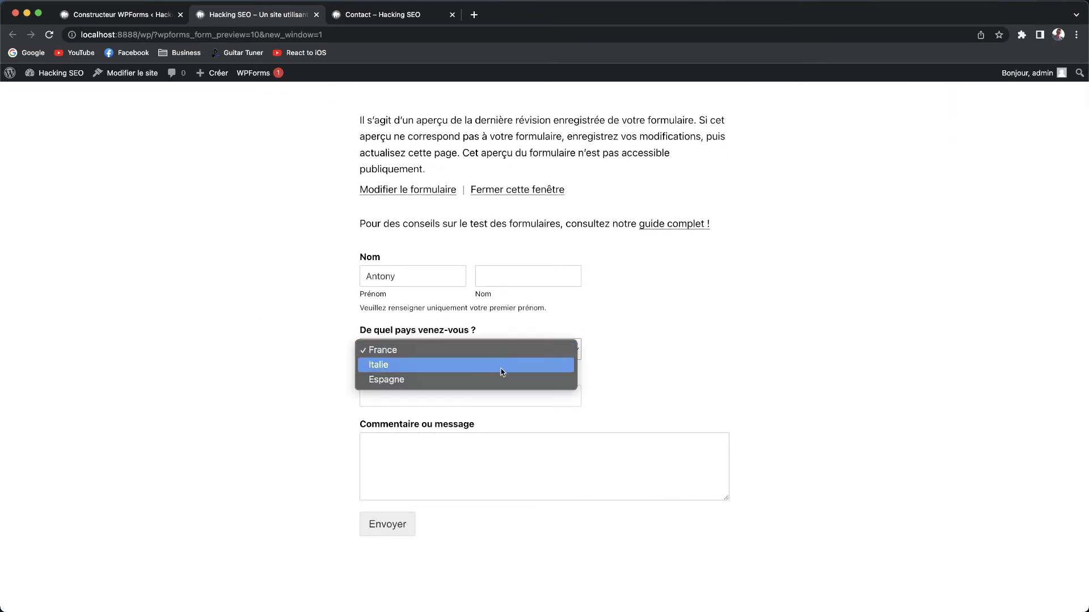
pyautogui.click(633, 347)
pyautogui.click(106, 15)
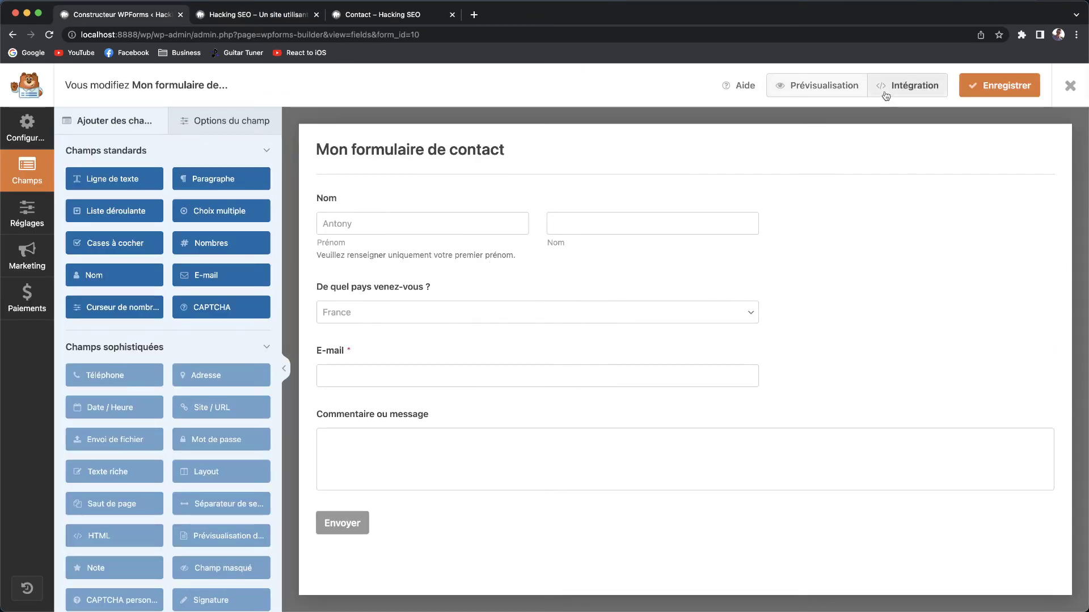
# Dismiss the Intégration embed prompt and show the form's Réglages general settings.
pyautogui.click(914, 88)
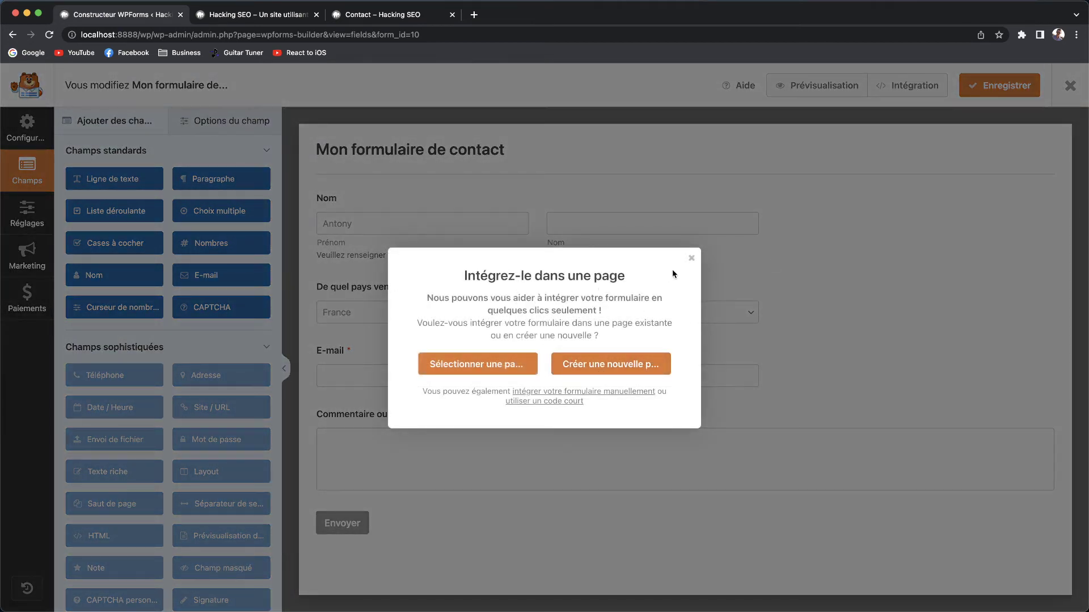
pyautogui.click(691, 258)
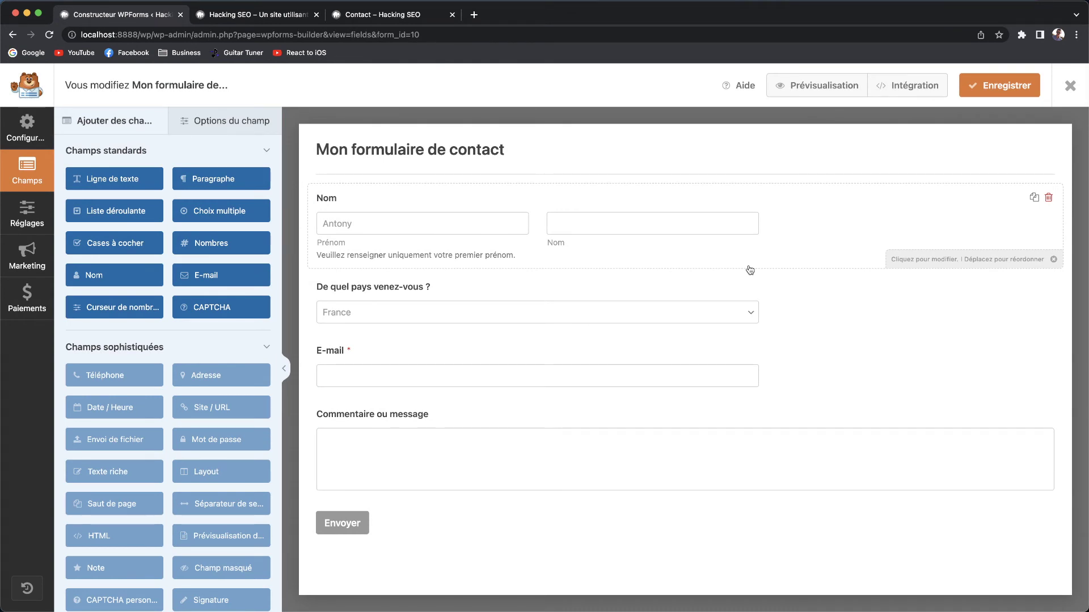
pyautogui.click(36, 217)
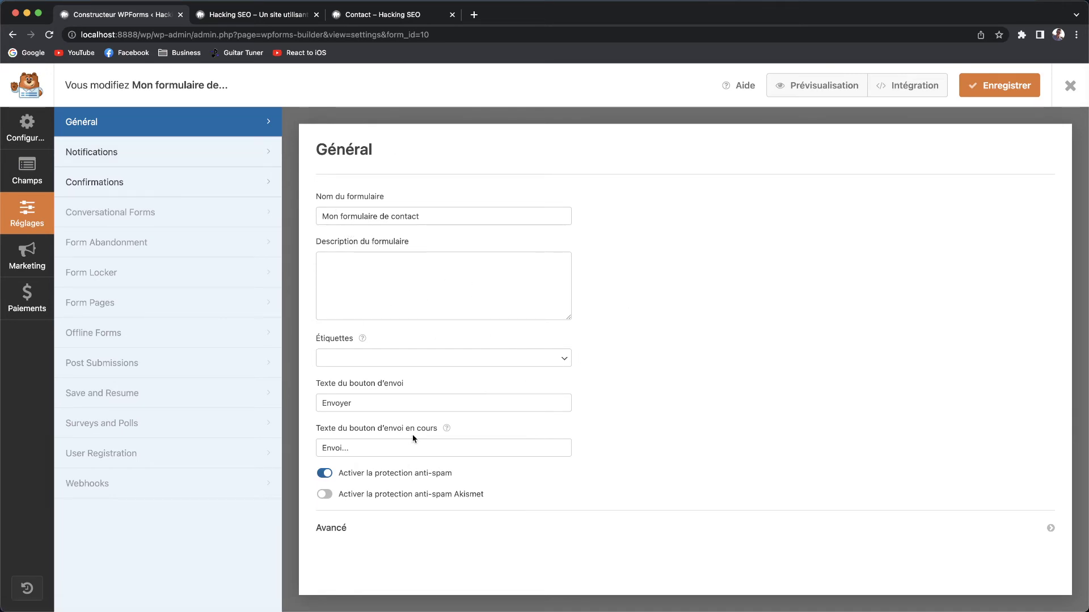
# Select the 'Envoyer' submit text, then expand the Avancé section showing CSS classes and AJAX options.
pyautogui.doubleClick(382, 401)
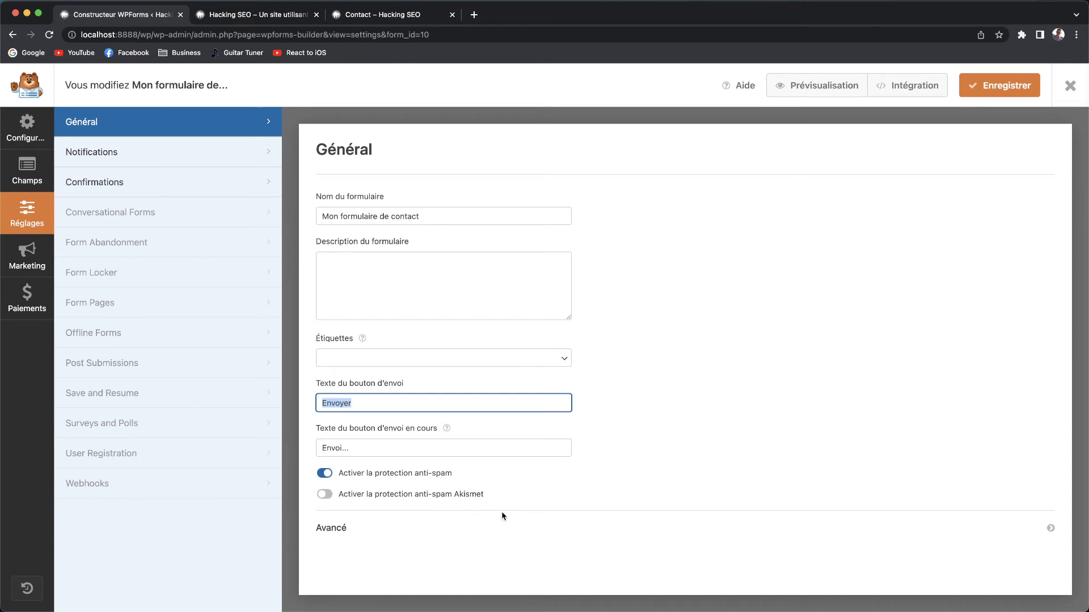
pyautogui.click(351, 529)
pyautogui.scroll(-3, 385, 523)
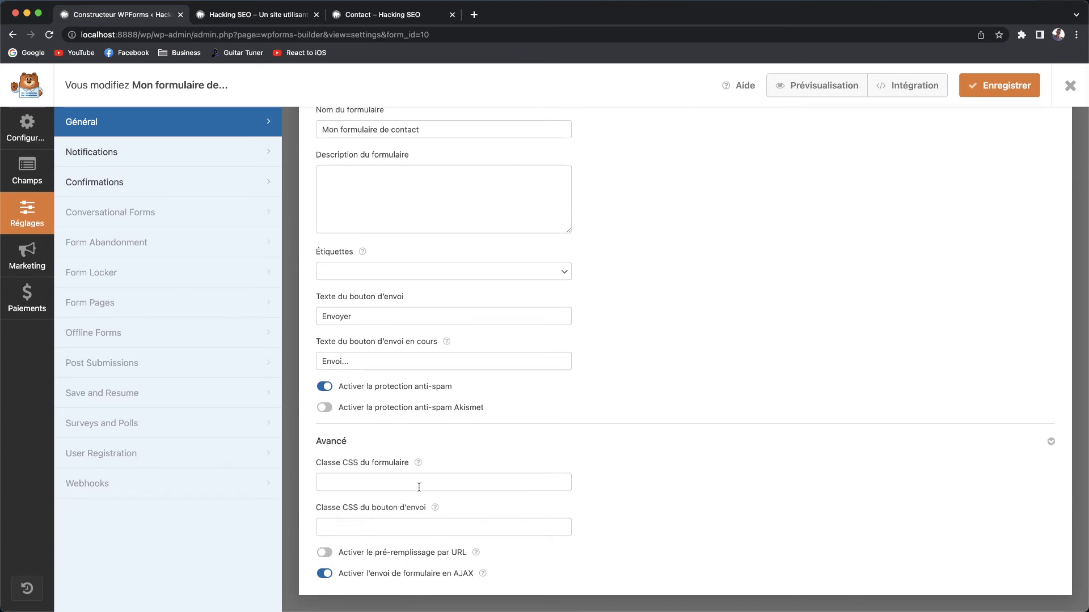
# Open the Notifications settings and check the recipient e-mail address.
pyautogui.click(140, 157)
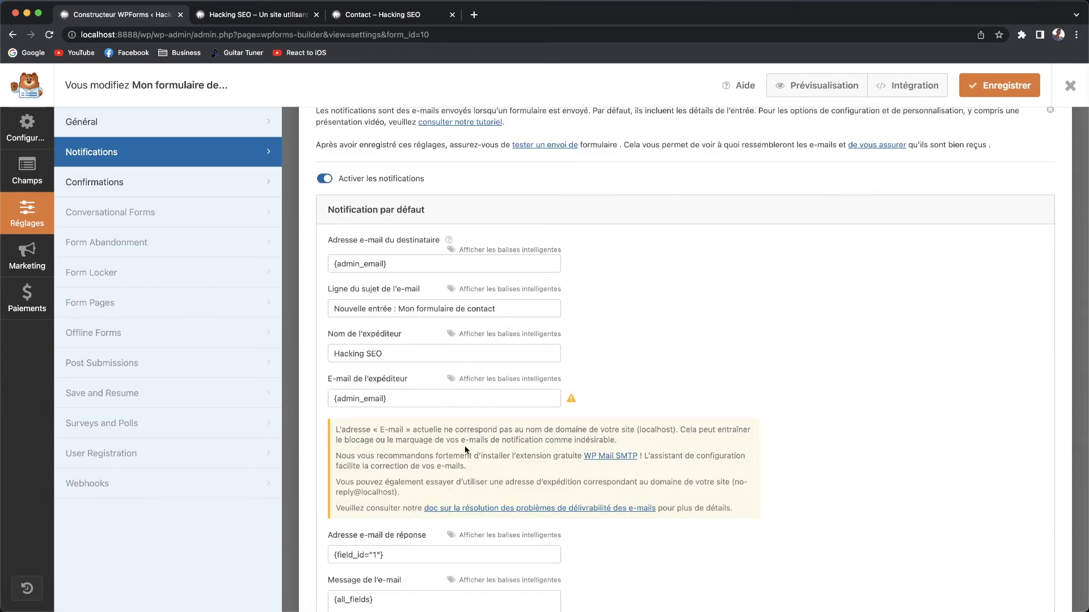
pyautogui.scroll(-2, 463, 423)
pyautogui.click(422, 175)
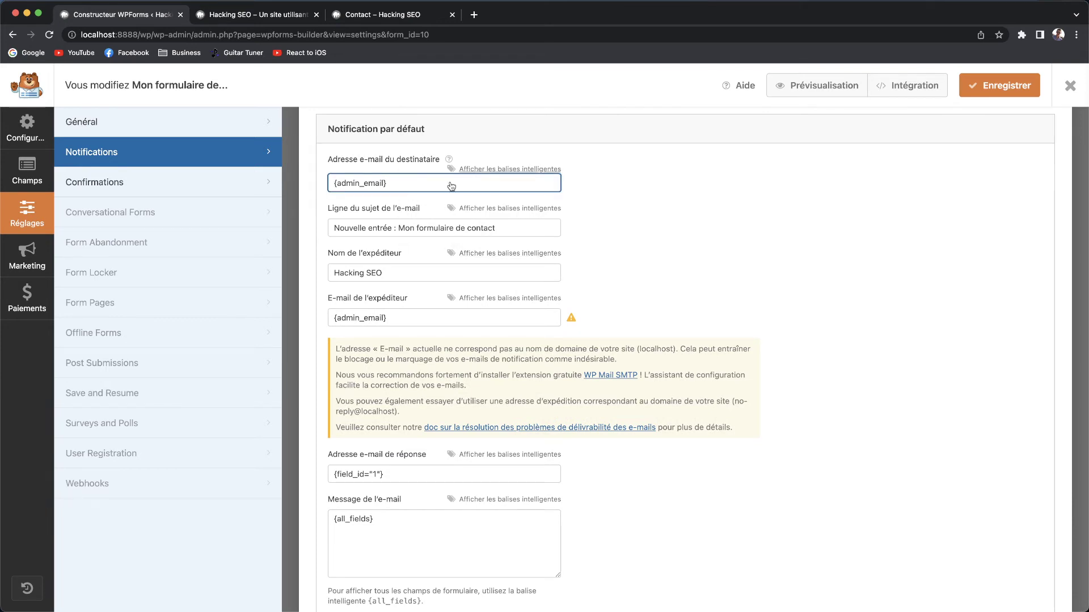
pyautogui.scroll(-2, 416, 437)
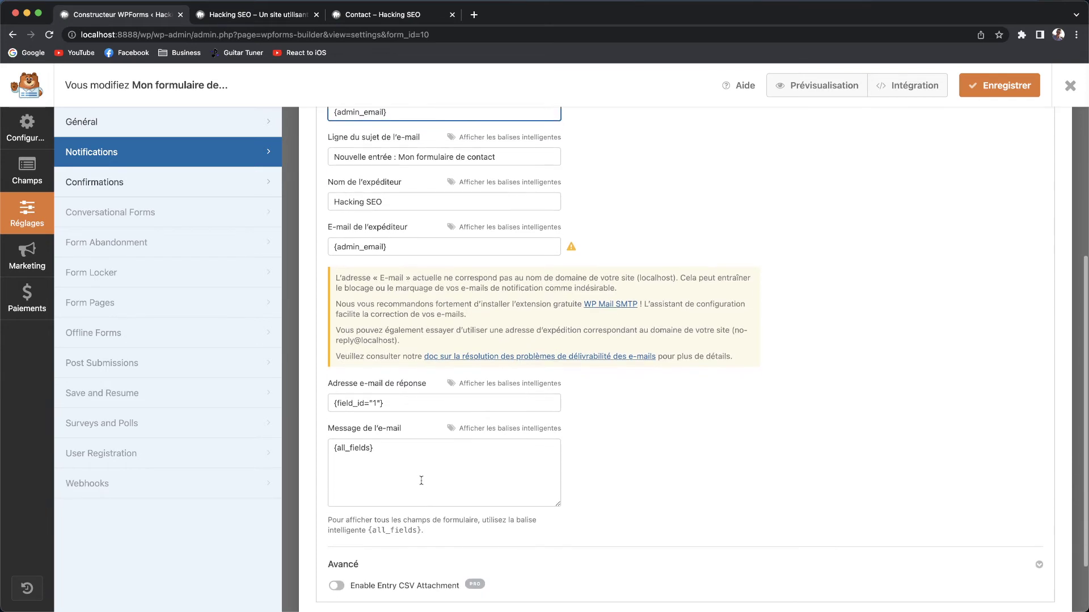
# Put the Nom smart tag at the start of the notification message, before {all_fields}.
pyautogui.click(382, 461)
pyautogui.press('super+a')
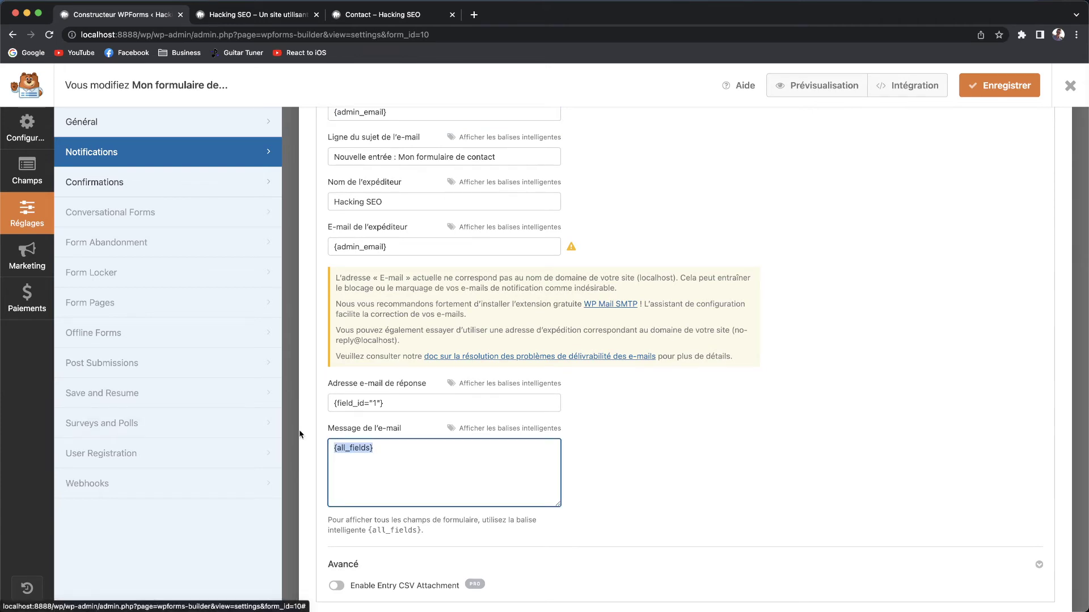
pyautogui.click(485, 430)
pyautogui.scroll(-2, 396, 462)
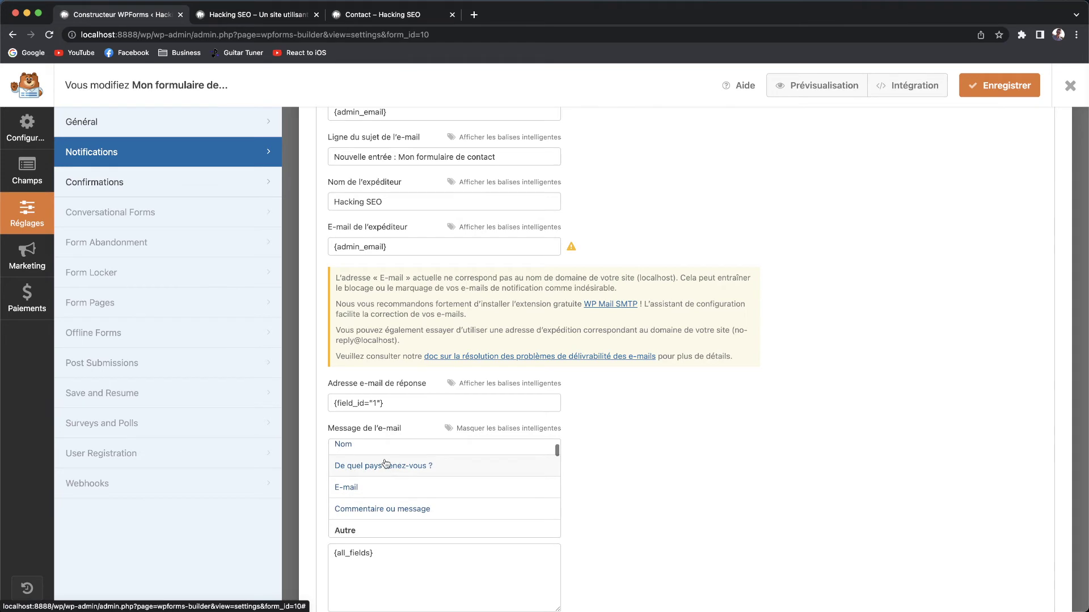
pyautogui.click(366, 468)
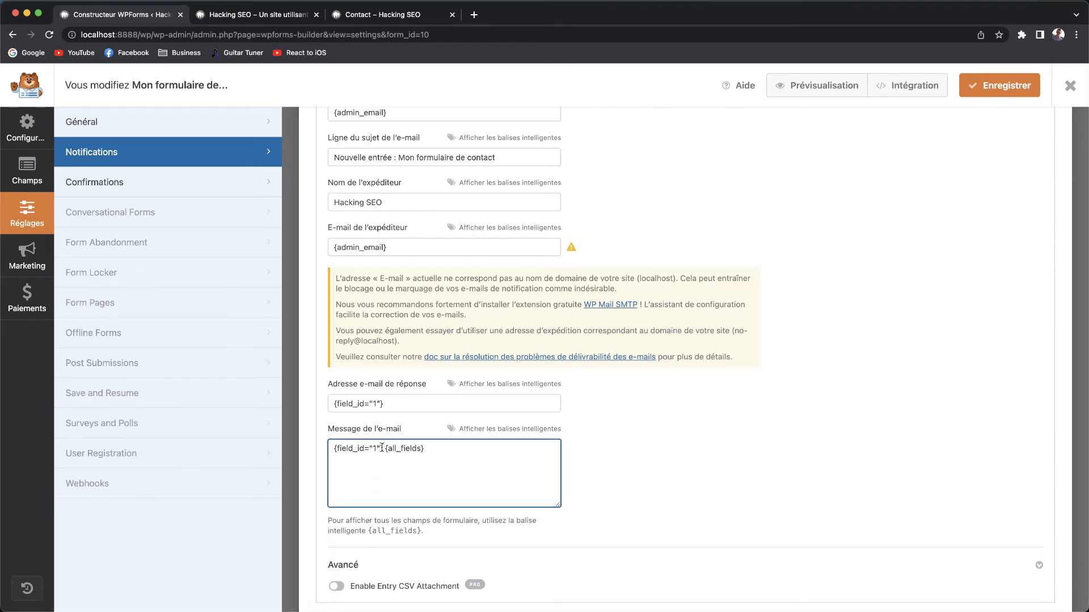
pyautogui.scroll(-1, 381, 447)
pyautogui.moveTo(382, 448); pyautogui.dragTo(331, 448)
pyautogui.press('BackSpace')
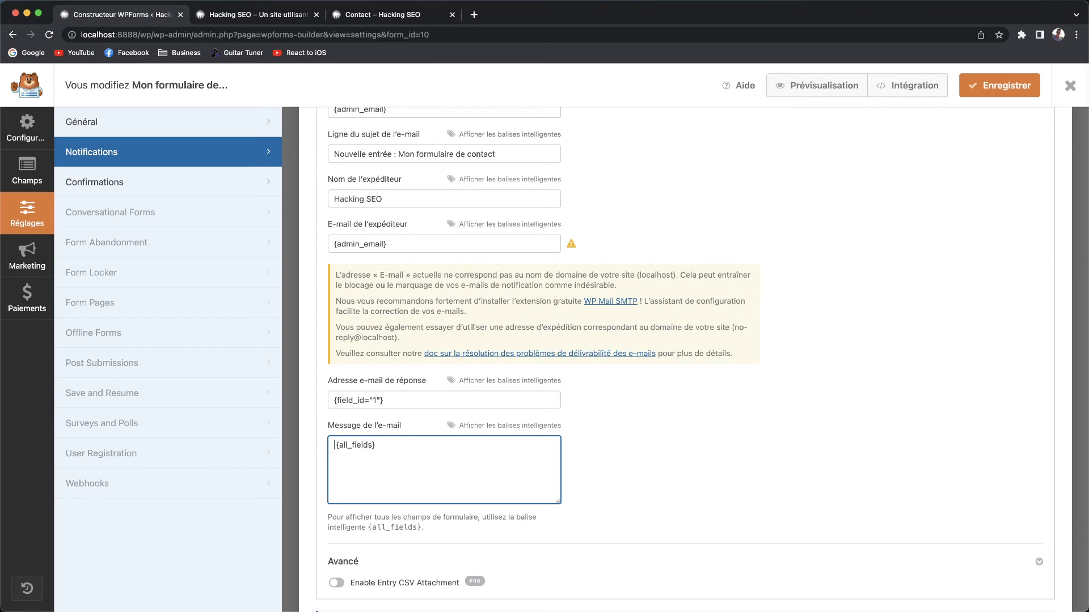
pyautogui.click(499, 426)
pyautogui.click(360, 476)
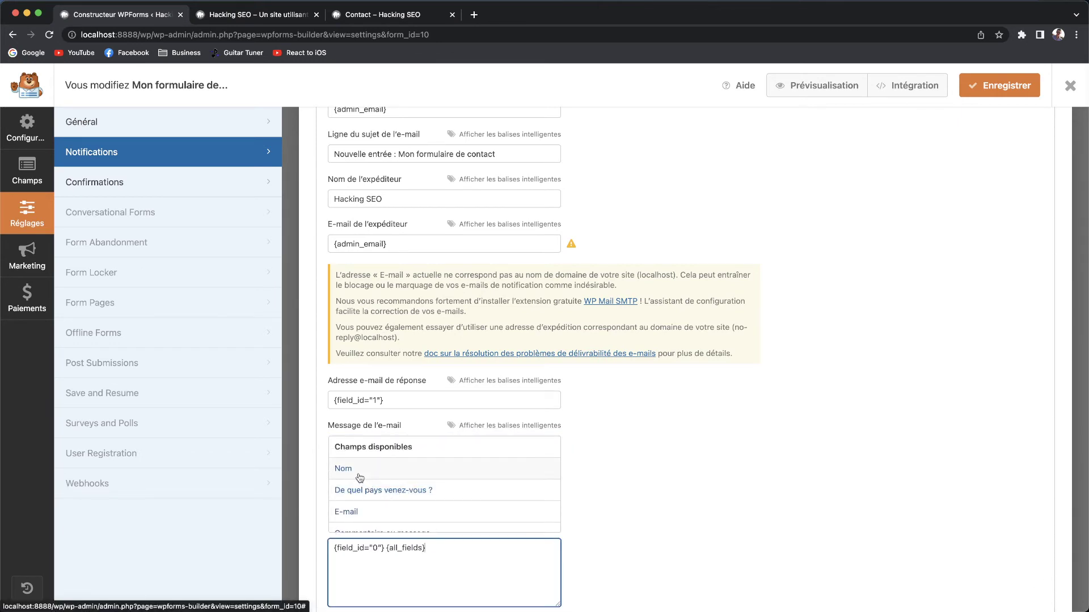
pyautogui.moveTo(385, 445); pyautogui.dragTo(333, 446)
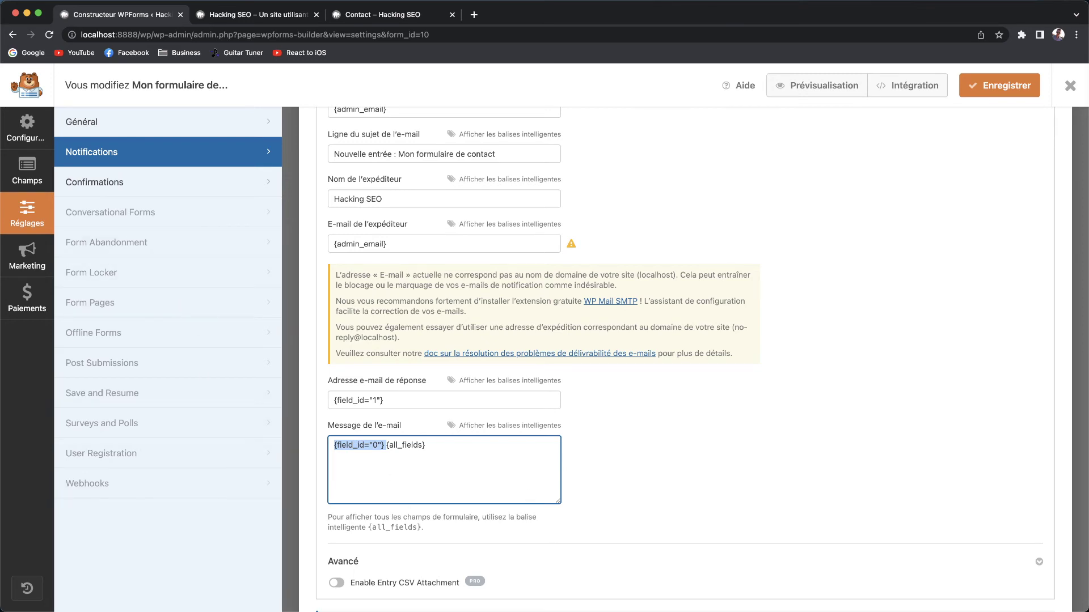
pyautogui.scroll(-1, 399, 588)
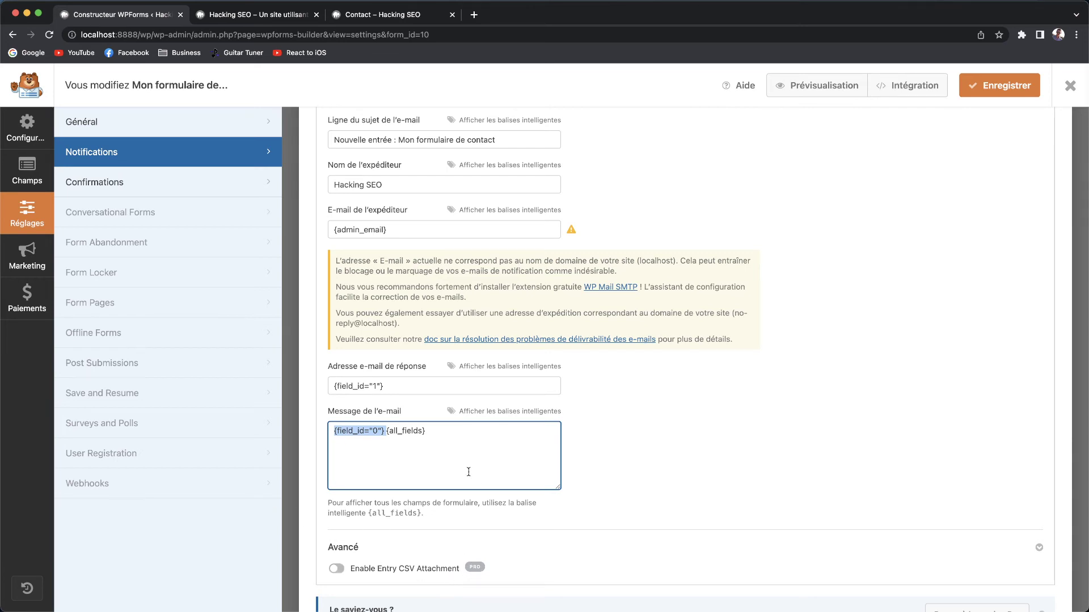
pyautogui.click(139, 182)
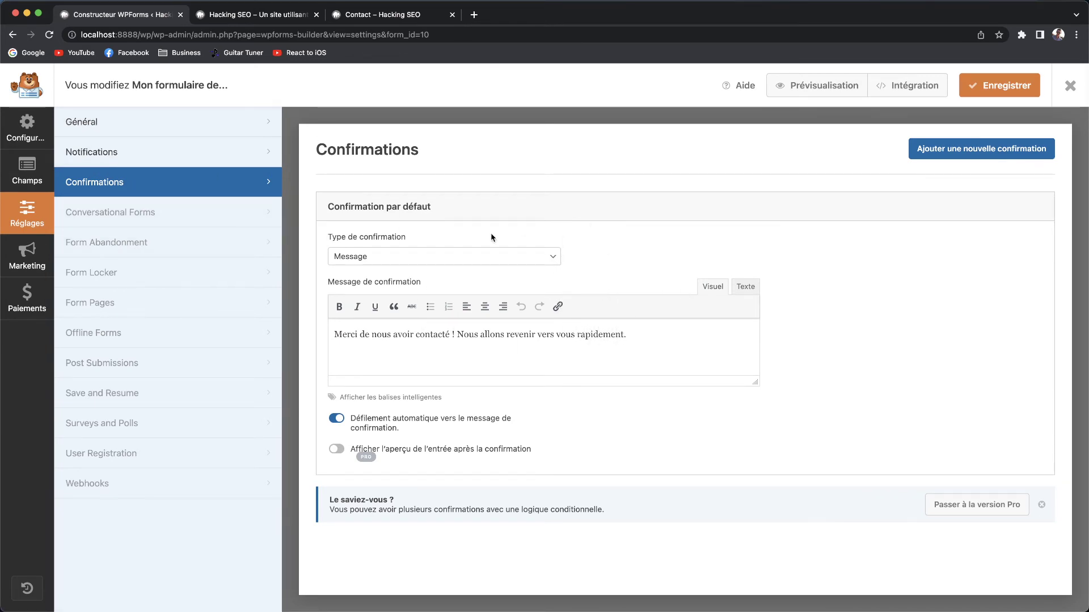
# Keep Message as the confirmation type, then head to Marketing, which raises the save prompt.
pyautogui.click(378, 254)
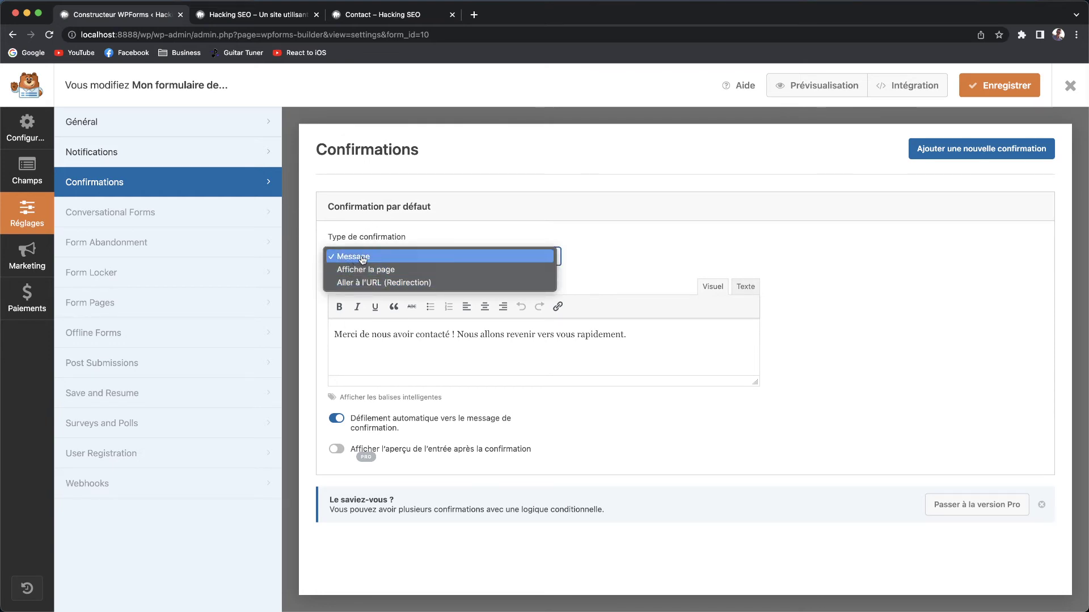
pyautogui.click(630, 254)
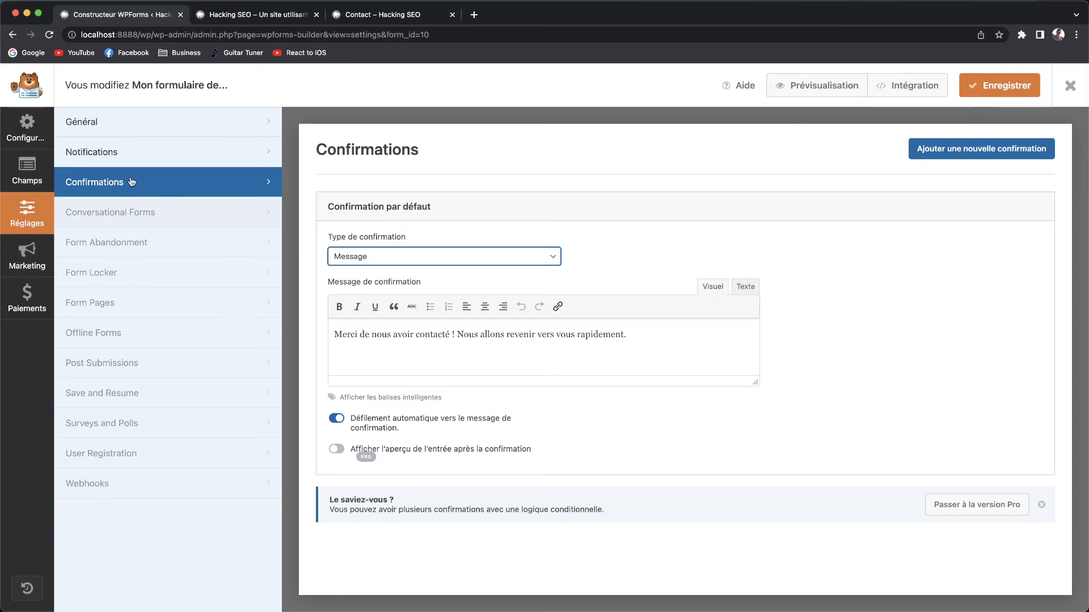
pyautogui.click(26, 262)
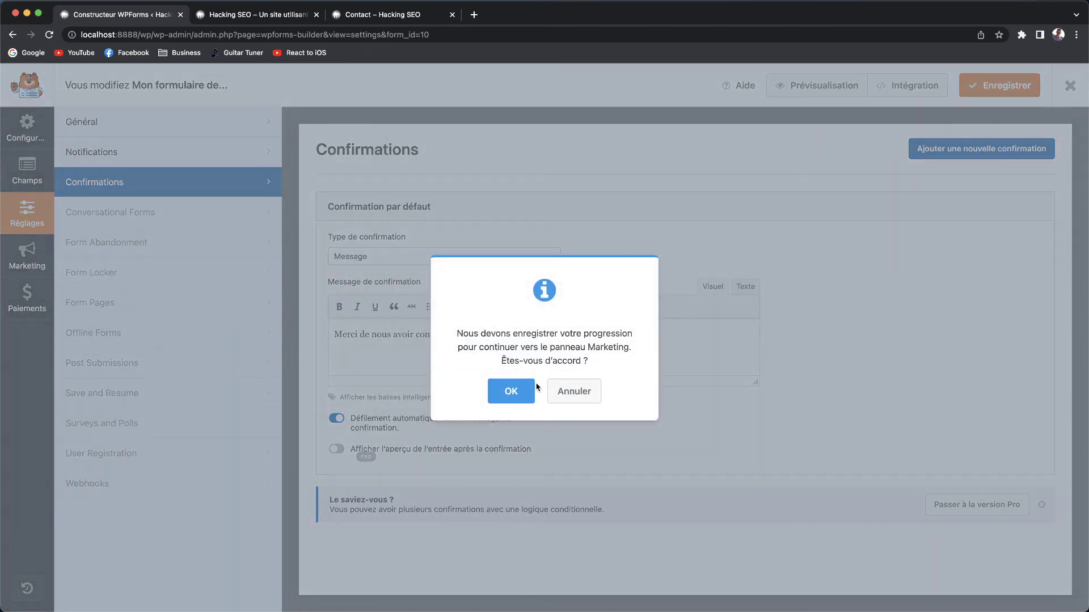
# Save the form and scroll through the available Marketing providers.
pyautogui.click(513, 391)
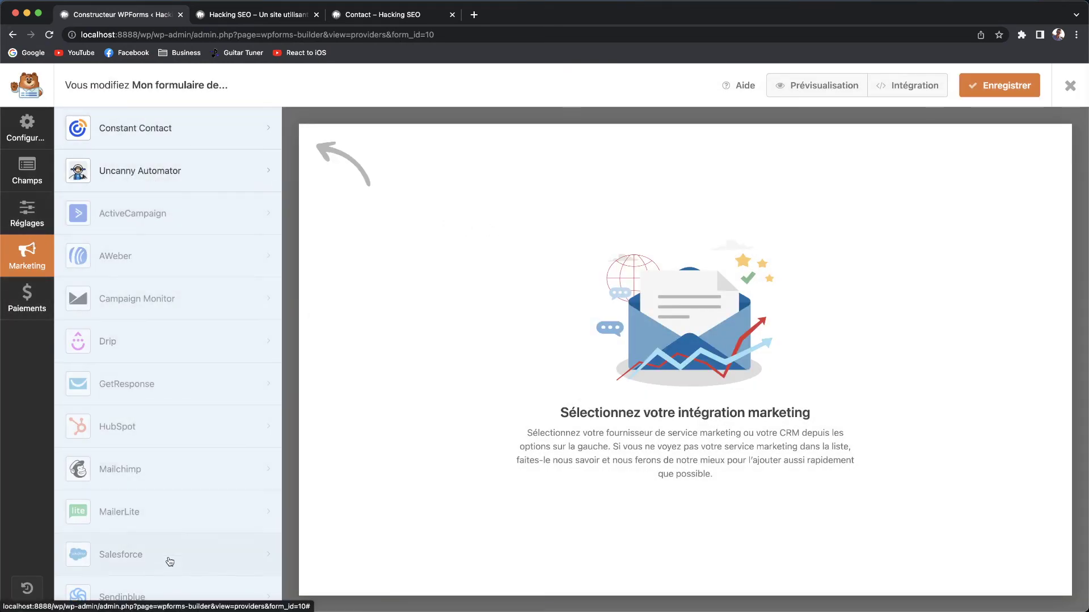
pyautogui.scroll(-2, 102, 408)
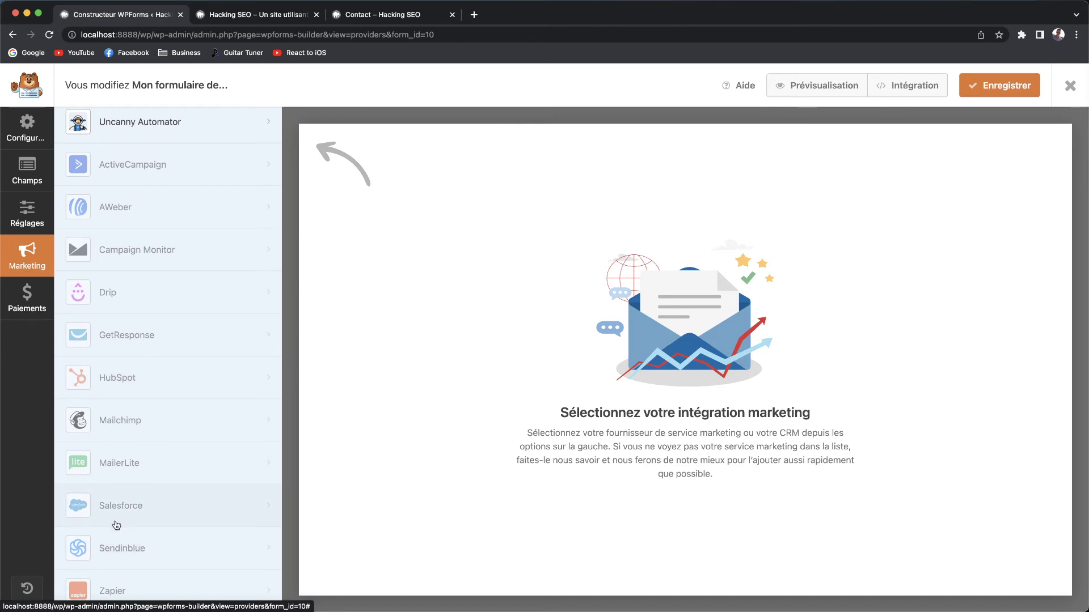
pyautogui.scroll(1, 139, 211)
pyautogui.scroll(1, 139, 212)
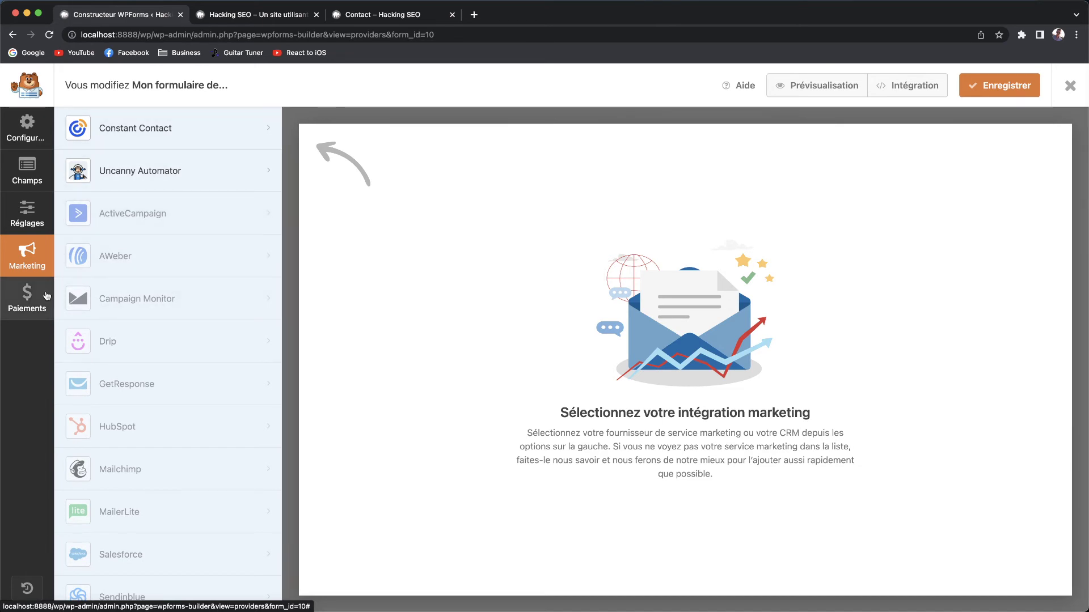
# Check the Payments panel, which requires PRO, then go to the form's Configurer template page.
pyautogui.click(26, 297)
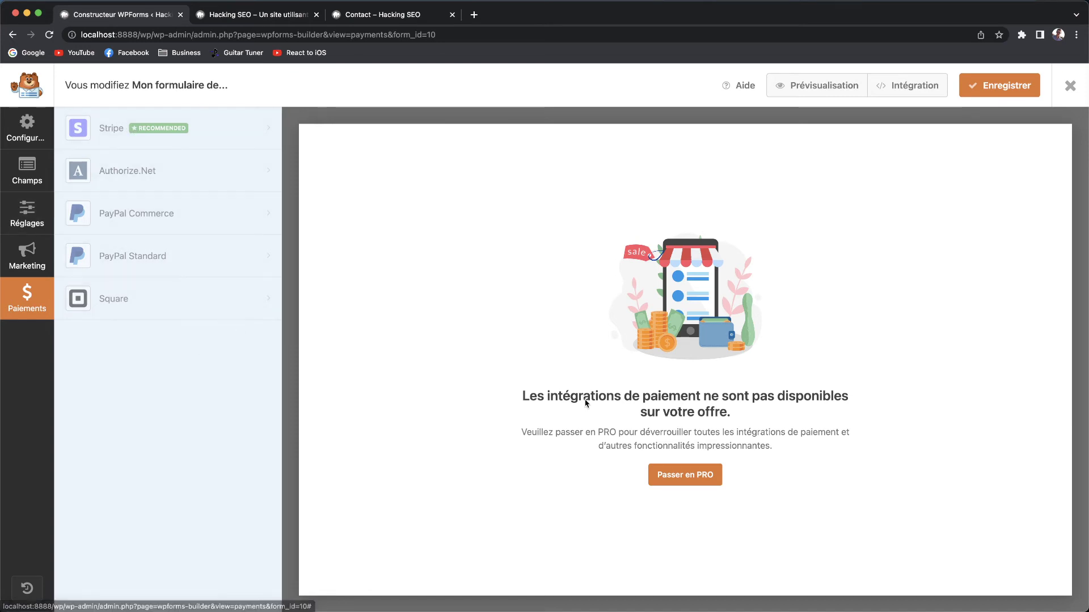
pyautogui.click(34, 136)
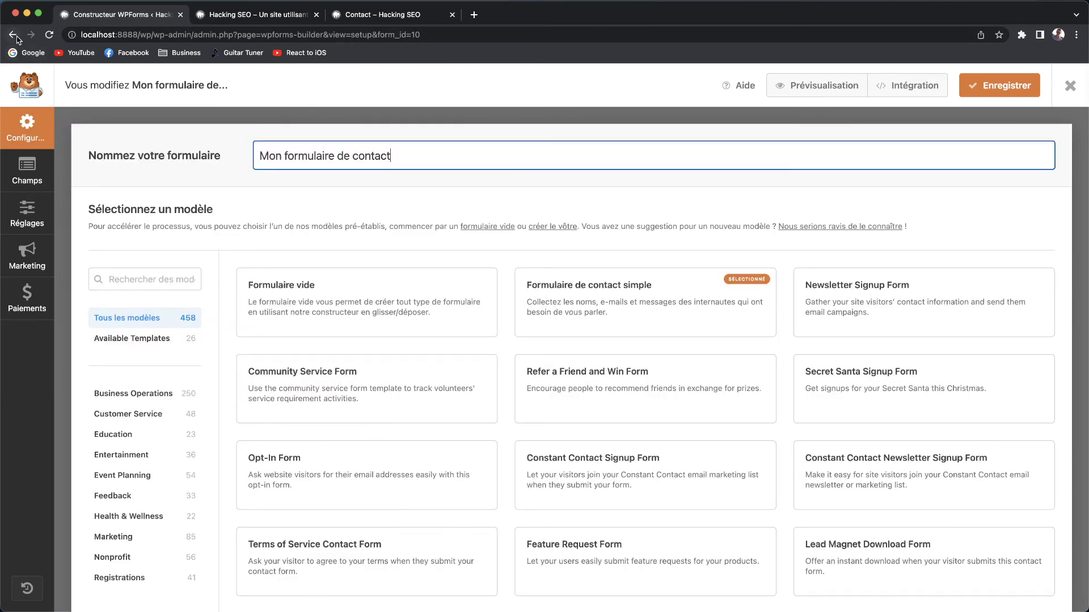
pyautogui.click(12, 34)
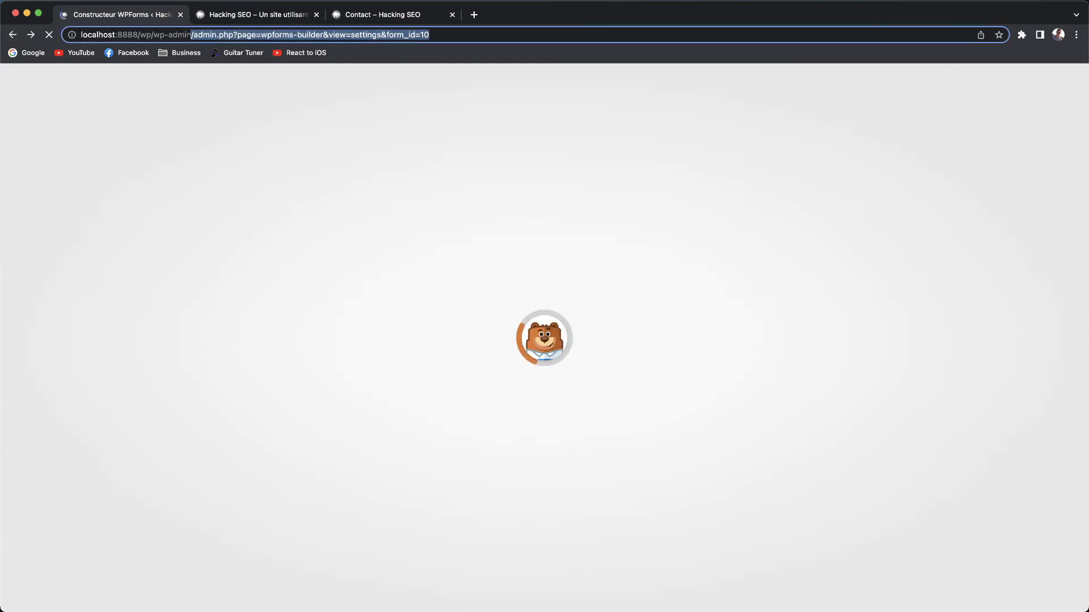
# From wp-admin Extensions, deactivate and delete the WPForms Lite plugin.
pyautogui.press('BackSpace')
pyautogui.press('Return')
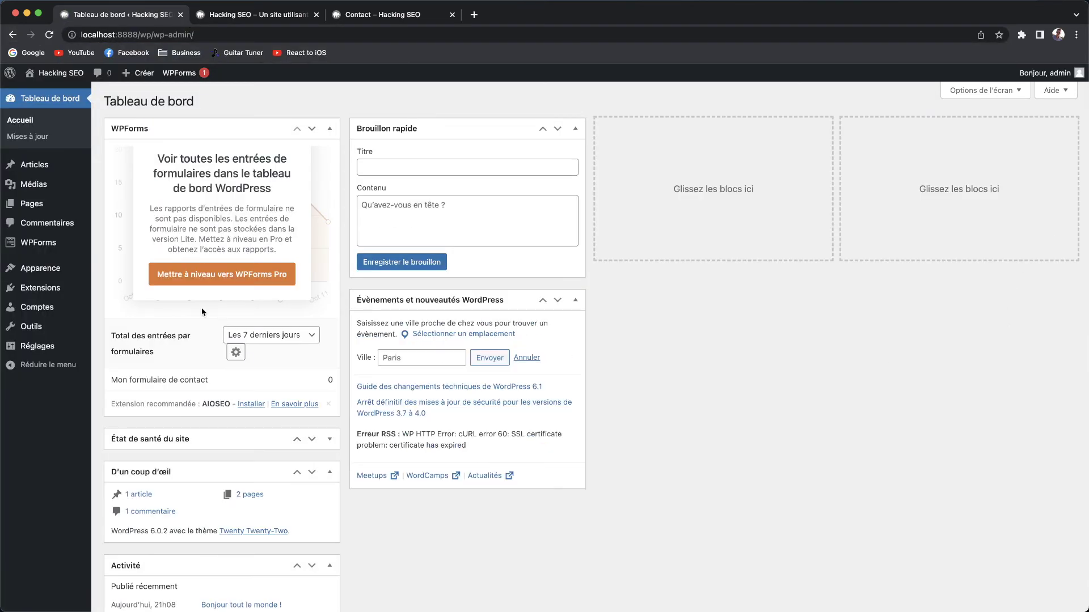
pyautogui.click(45, 287)
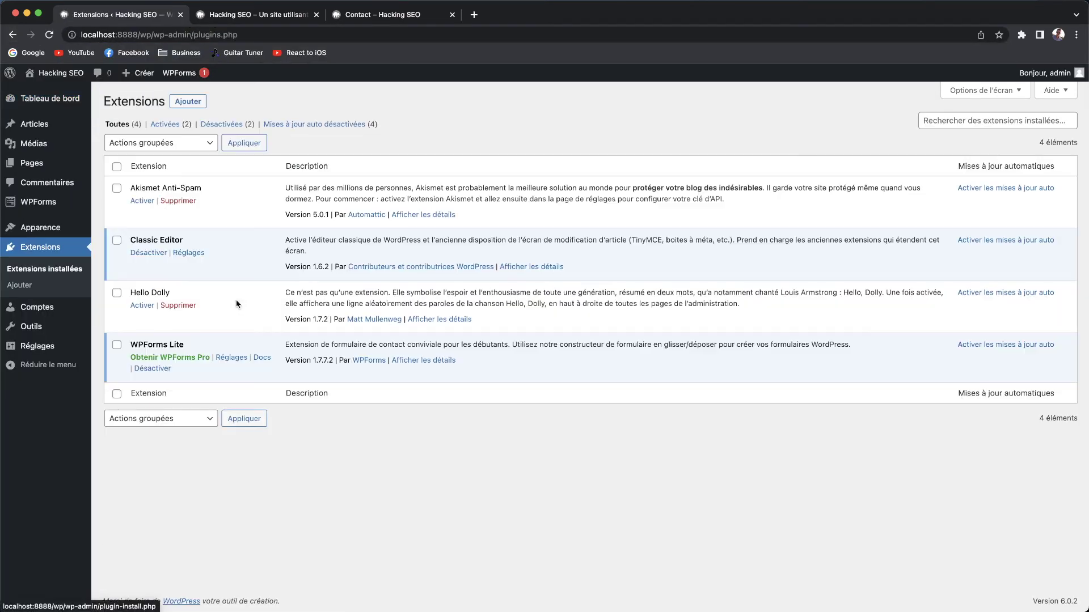
pyautogui.click(170, 369)
pyautogui.click(178, 381)
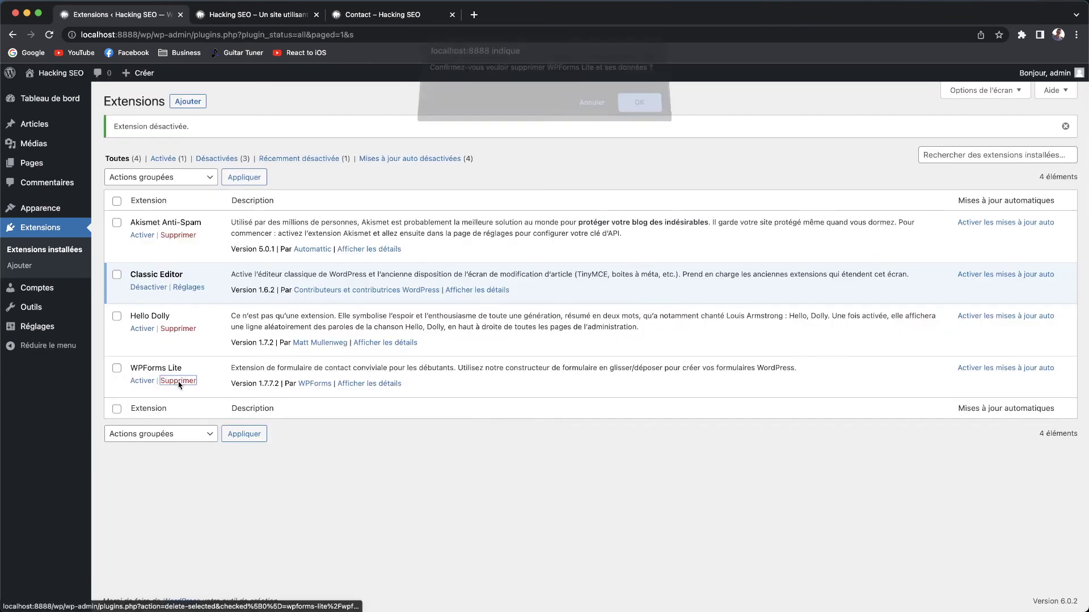
pyautogui.click(635, 109)
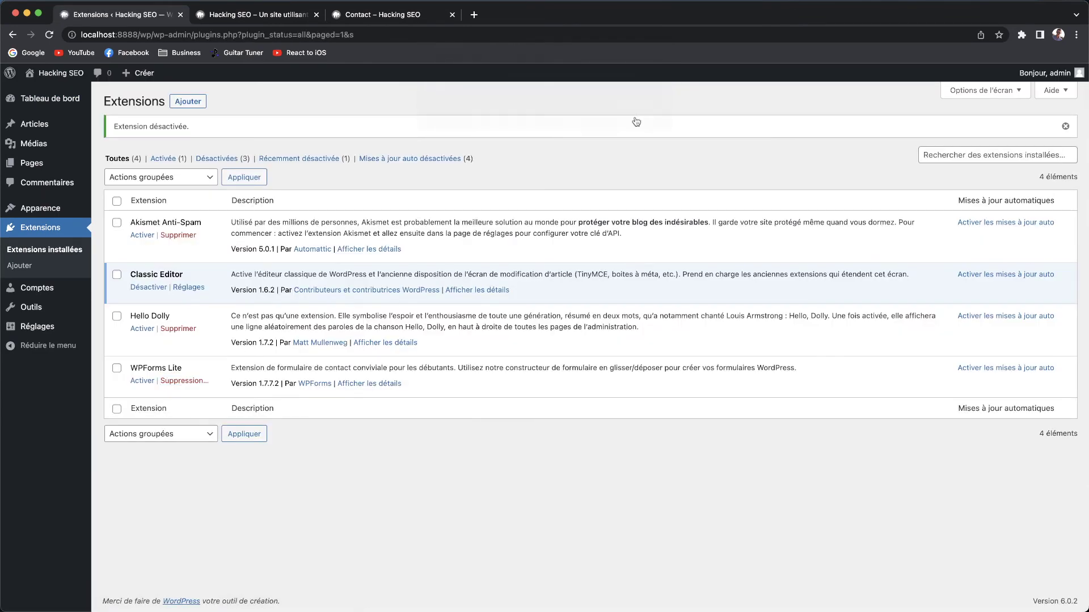
# Open Extensions > Ajouter and begin searching for Ninja Forms.
pyautogui.click(25, 267)
pyautogui.click(973, 138)
pyautogui.write('Ninja Forms')
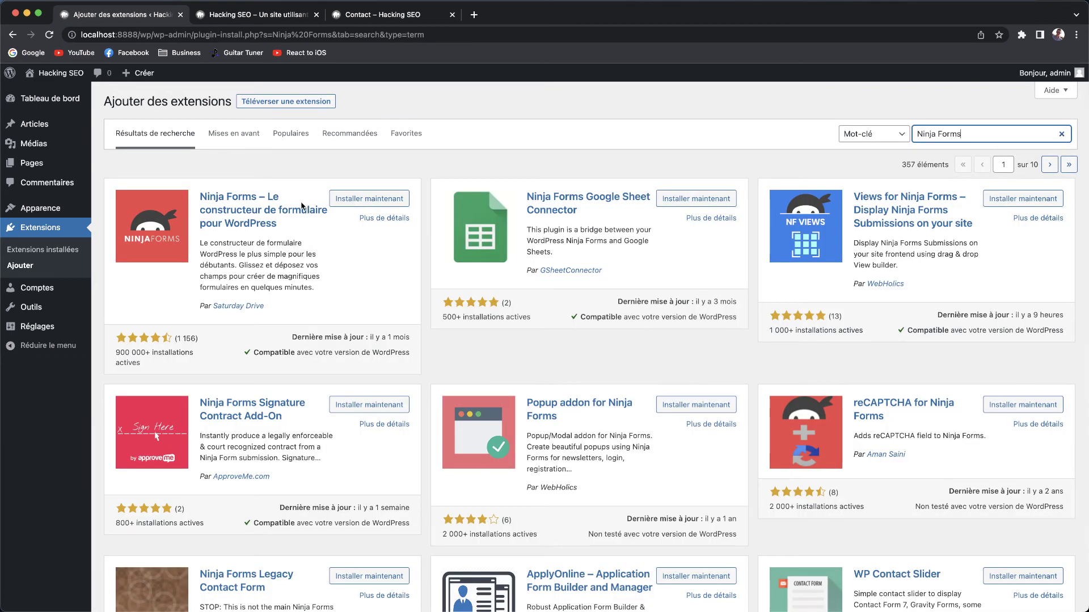
# Install Ninja Forms from the first search result and activate it.
pyautogui.click(358, 199)
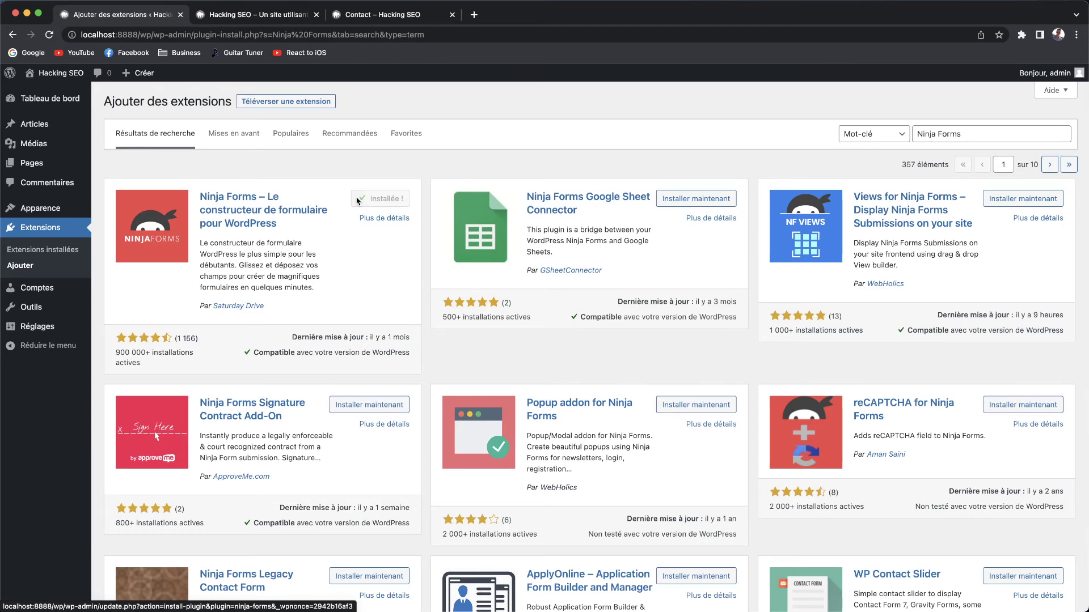
pyautogui.click(392, 201)
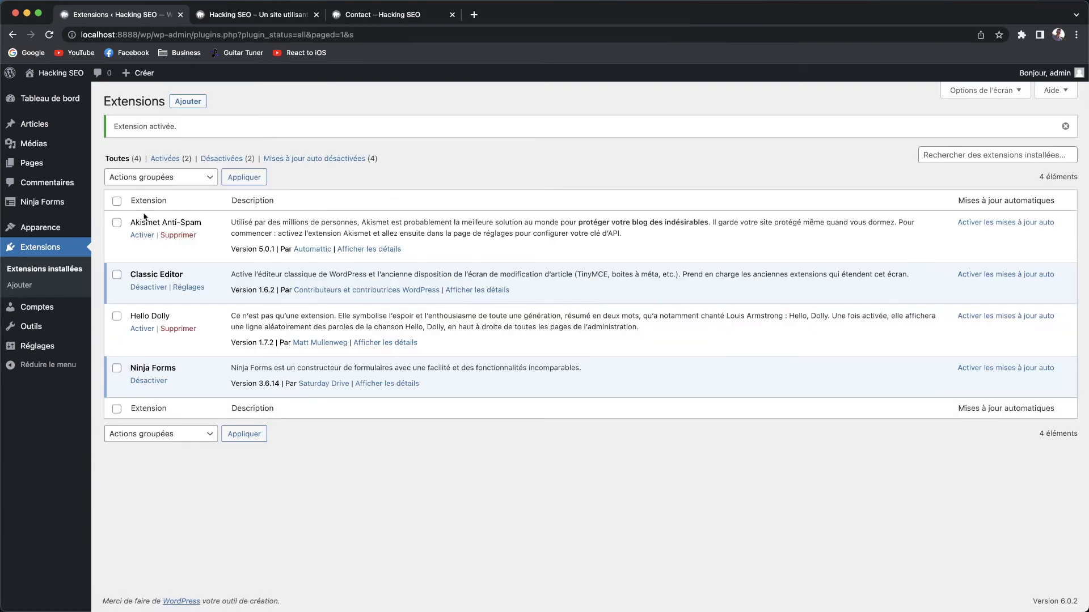
# Open the Ninja Forms dashboard, dismiss the promo banner, and browse the Services and Apps add-ons.
pyautogui.click(86, 209)
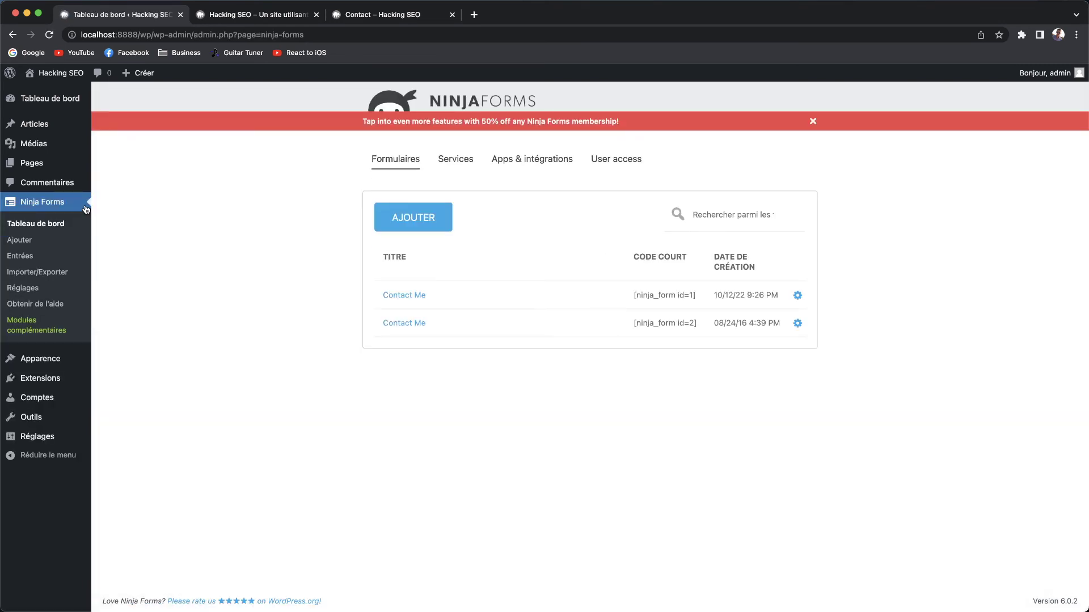
pyautogui.click(813, 121)
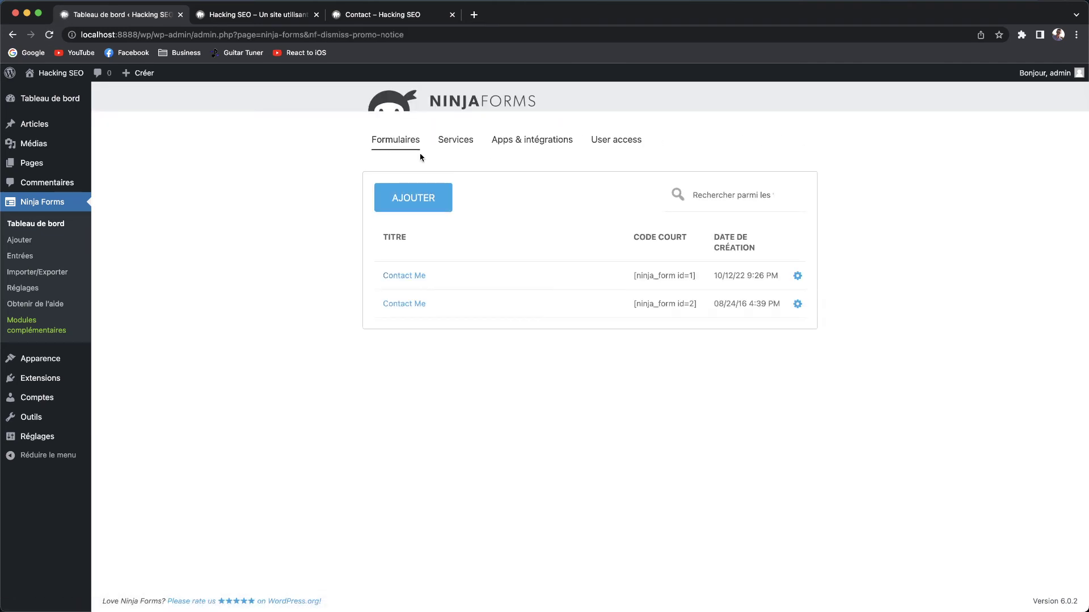
pyautogui.click(444, 146)
pyautogui.click(501, 144)
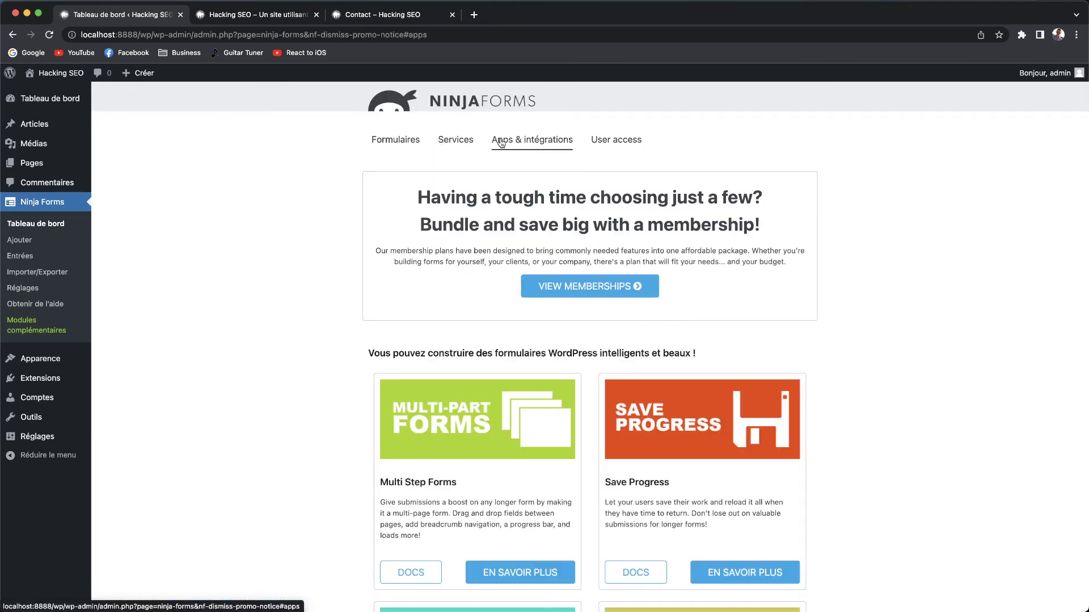
pyautogui.click(595, 147)
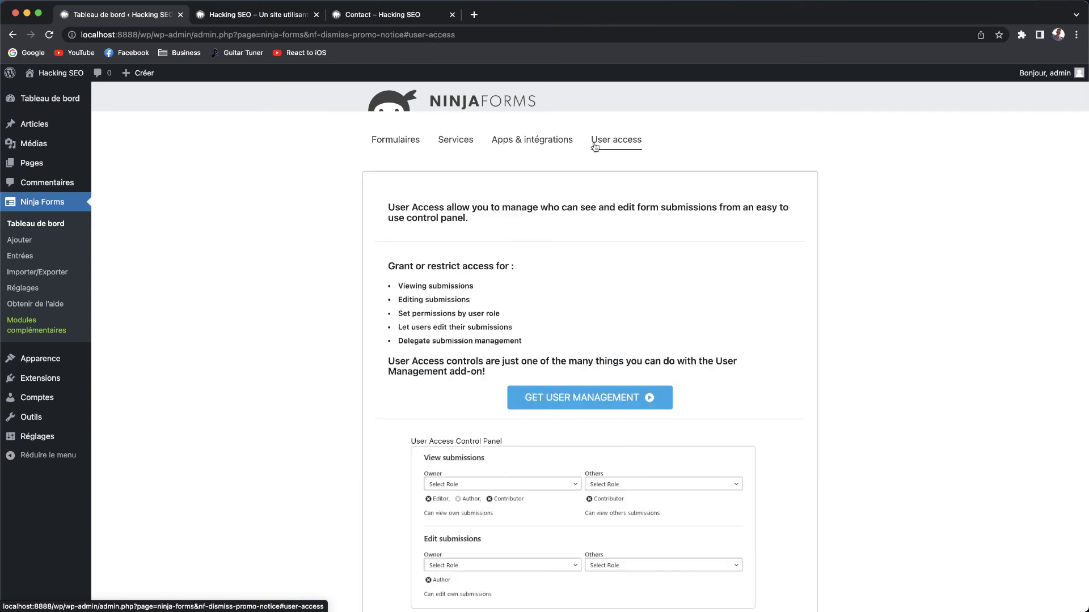
pyautogui.click(547, 146)
# Scroll the add-ons, then show the Formulaires list and open Ninja Forms Réglages.
pyautogui.scroll(-3, 511, 178)
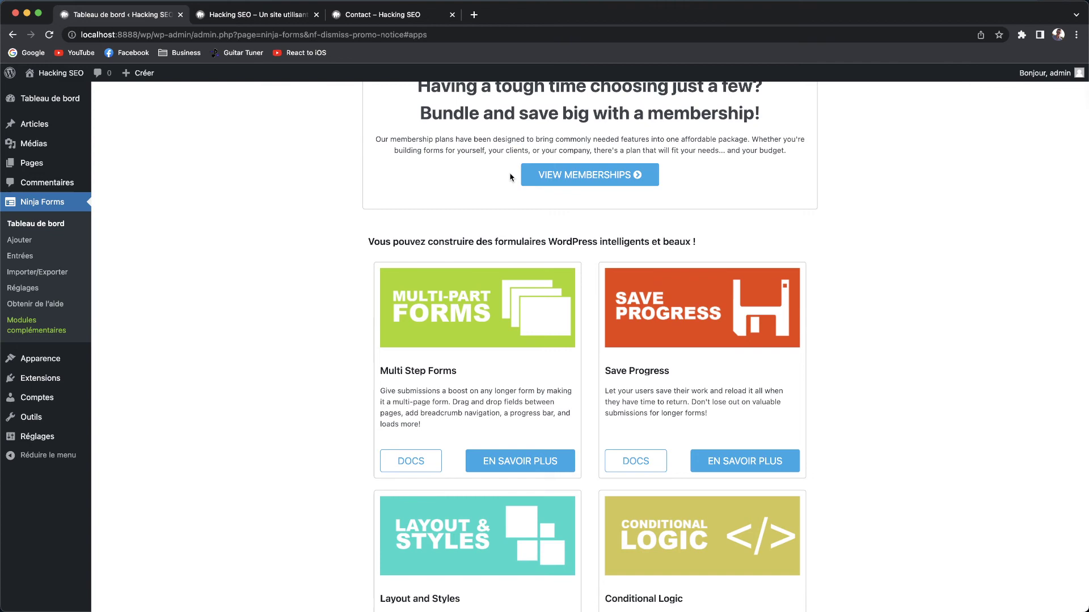
pyautogui.scroll(-8, 511, 178)
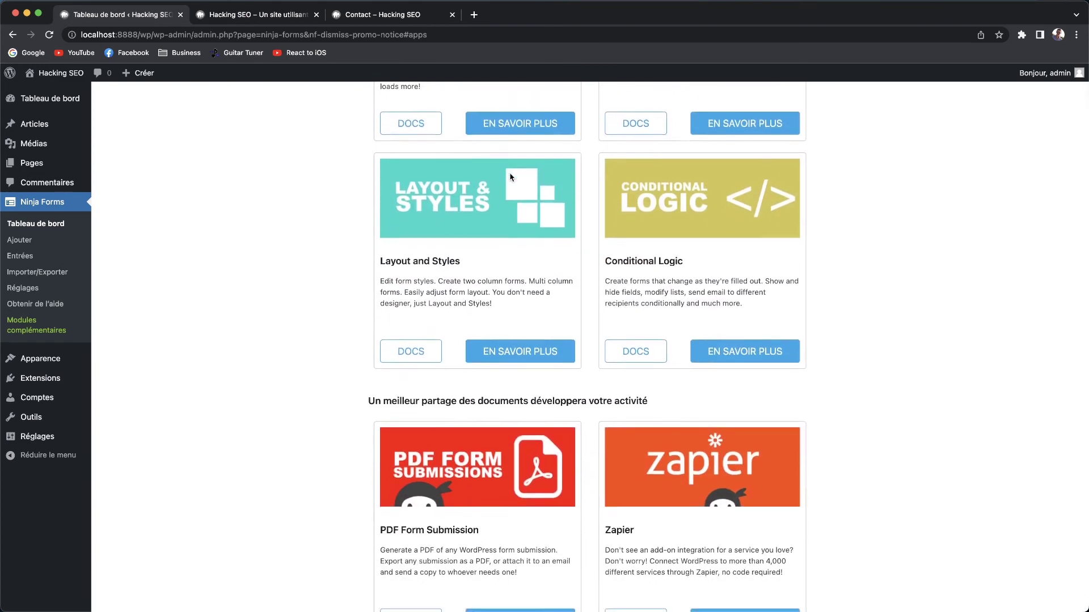
pyautogui.scroll(12, 446, 154)
pyautogui.click(395, 146)
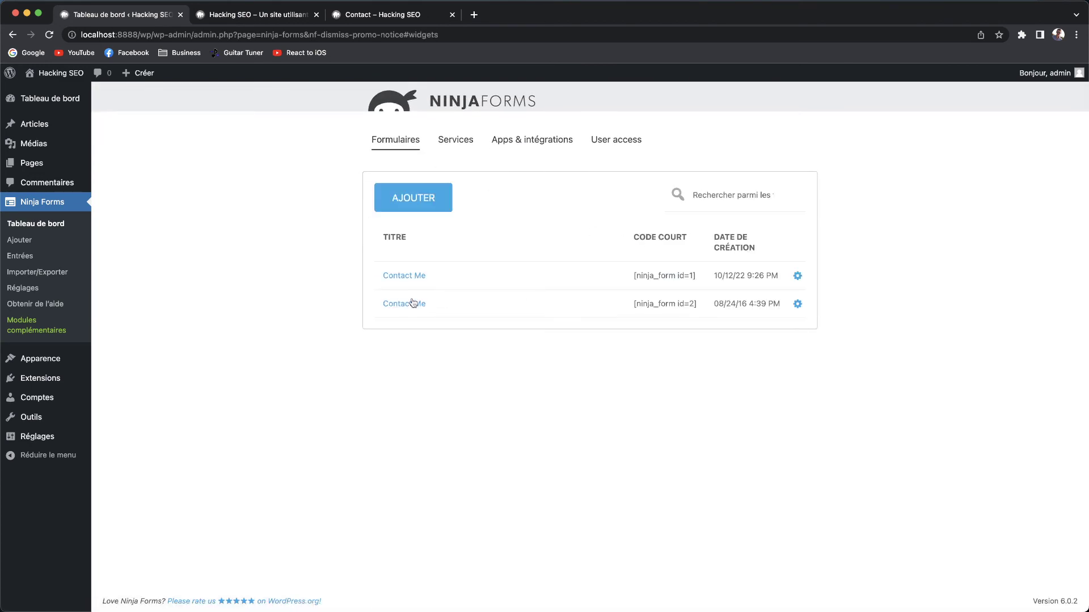
pyautogui.click(23, 288)
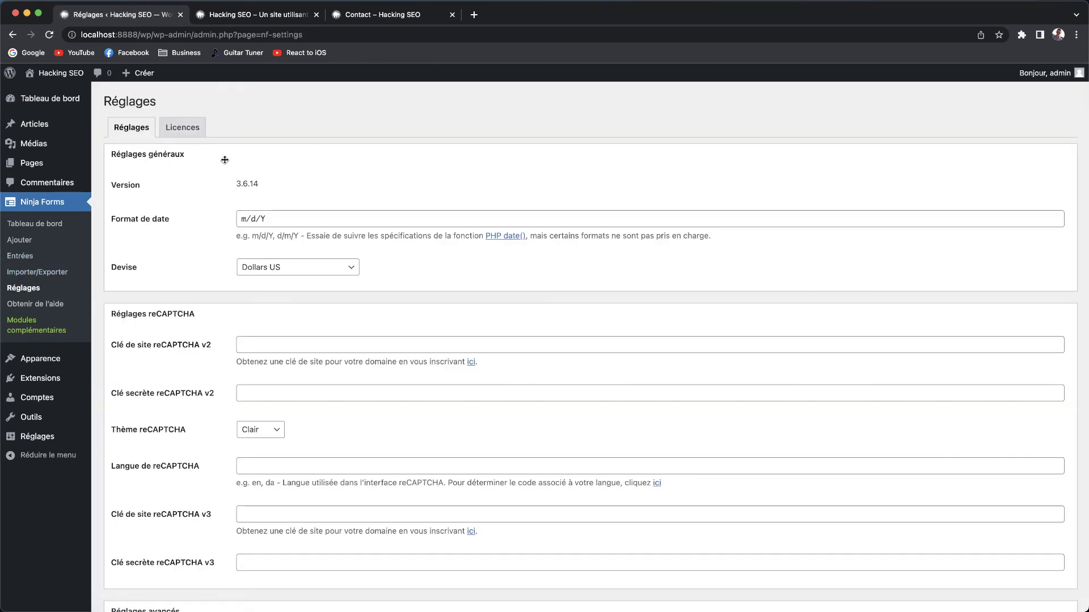
# Change the Ninja Forms Devise from Dollars US to Euros.
pyautogui.scroll(-1, 240, 288)
pyautogui.scroll(-10, 240, 288)
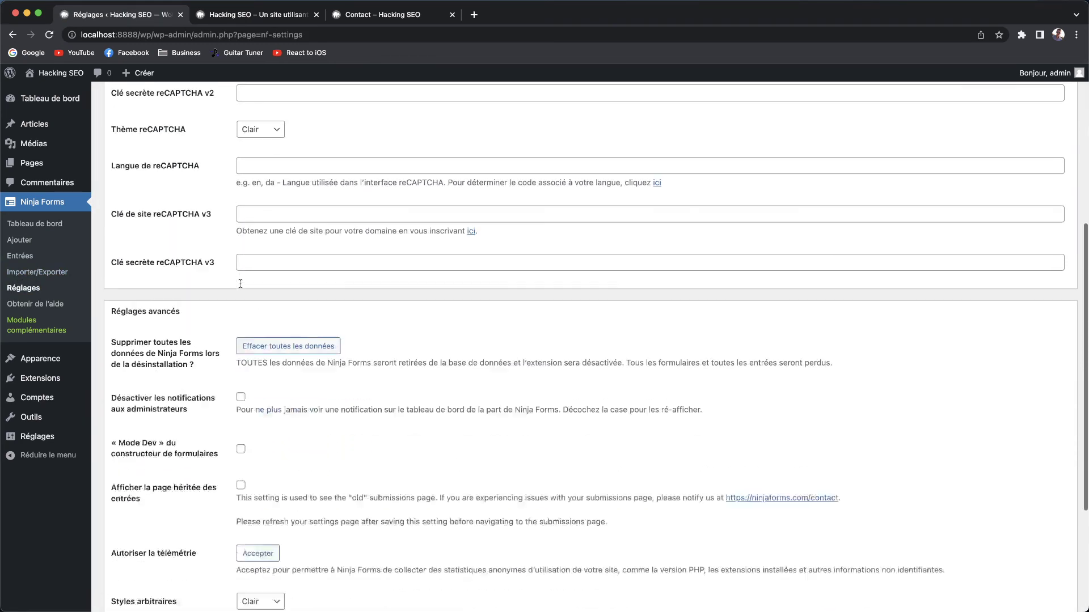
pyautogui.scroll(10, 220, 449)
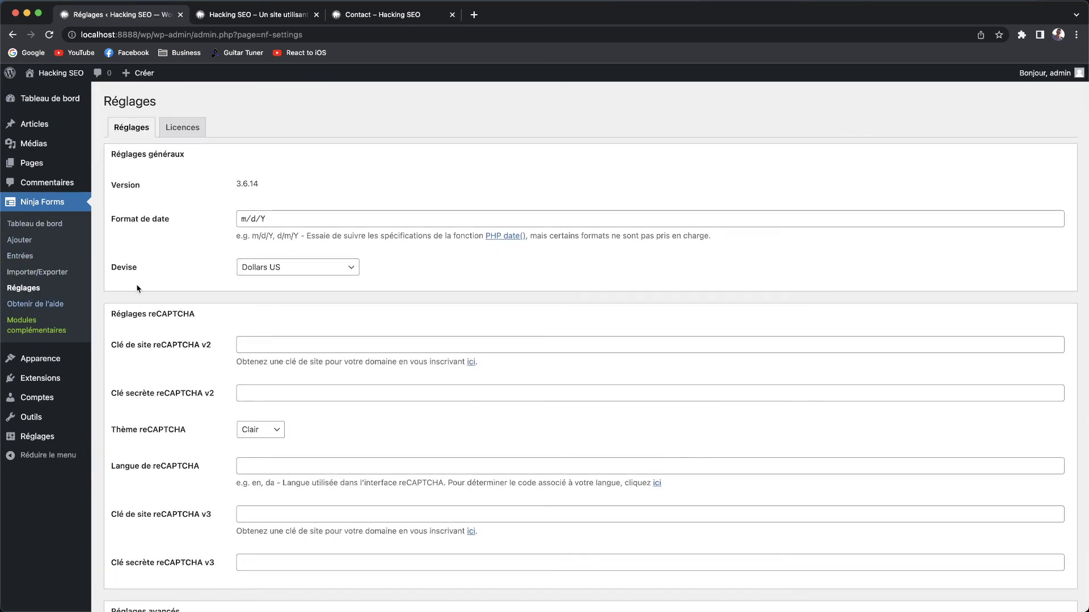
pyautogui.tripleClick(278, 216)
pyautogui.click(311, 274)
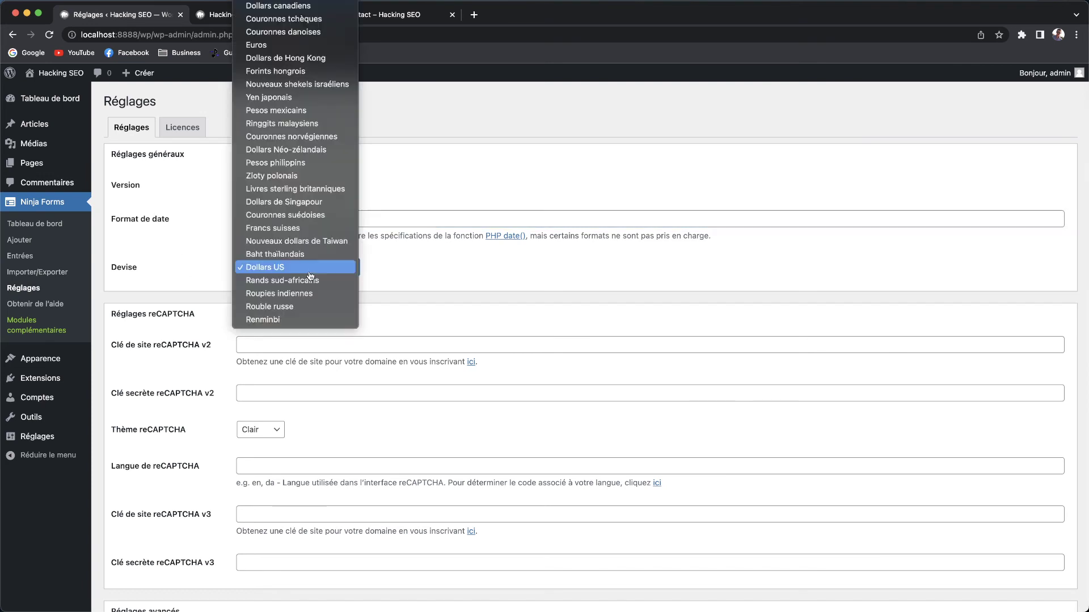
pyautogui.click(289, 45)
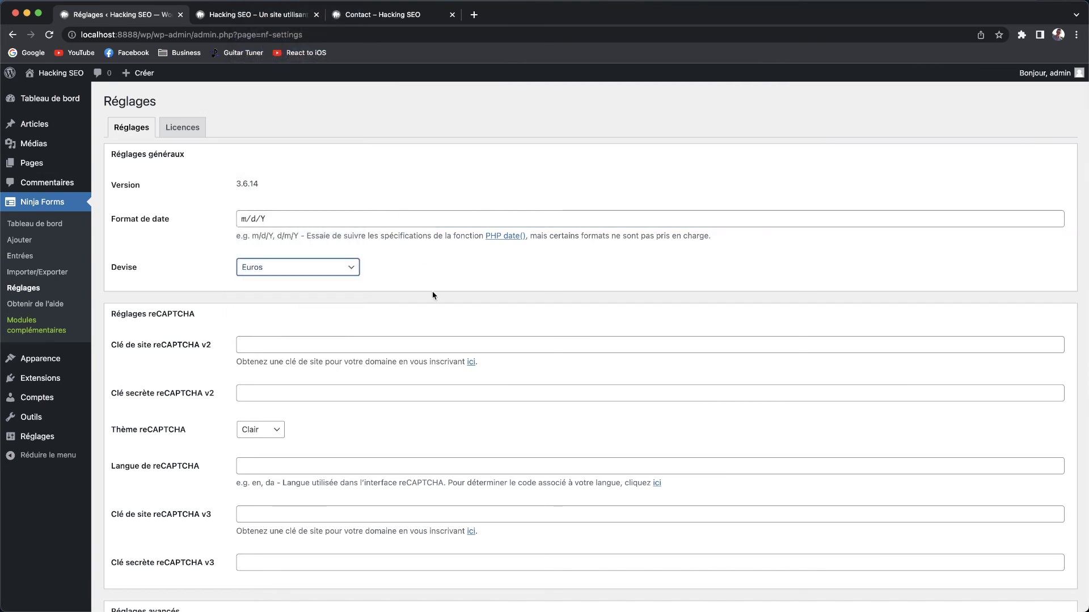
pyautogui.moveTo(149, 273); pyautogui.dragTo(111, 271)
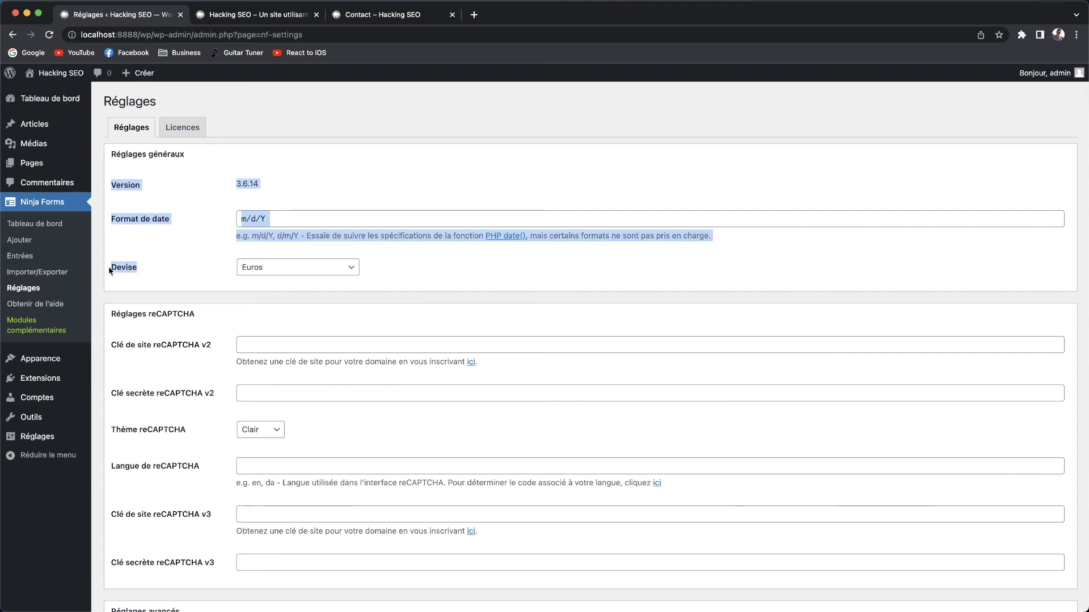
pyautogui.click(232, 285)
# Scroll the remaining settings and return to the Tableau de bord listing the Contact Me forms.
pyautogui.scroll(-3, 239, 310)
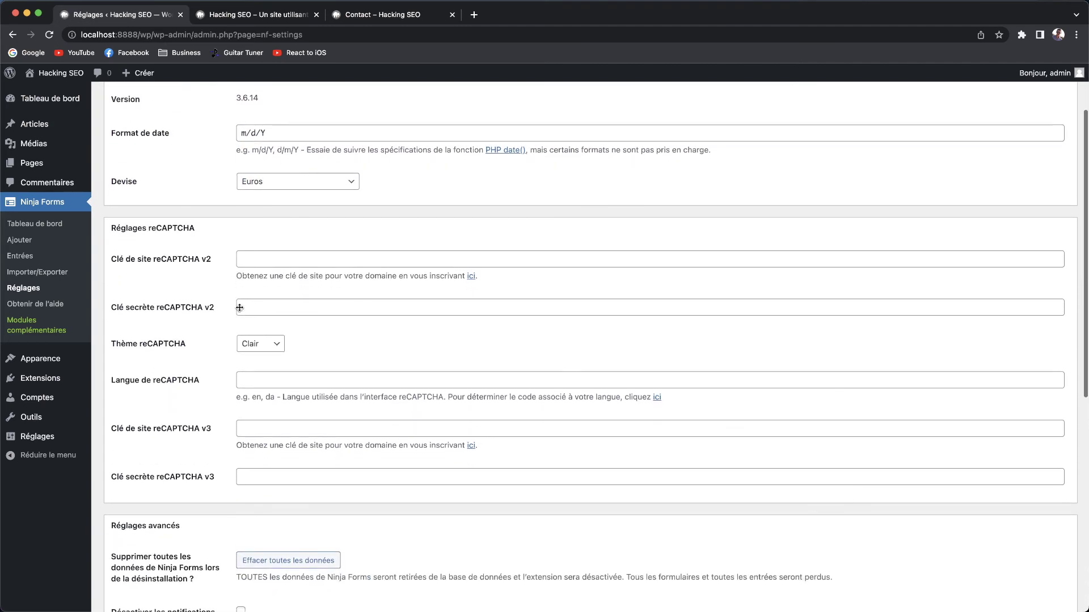
pyautogui.scroll(-10, 239, 310)
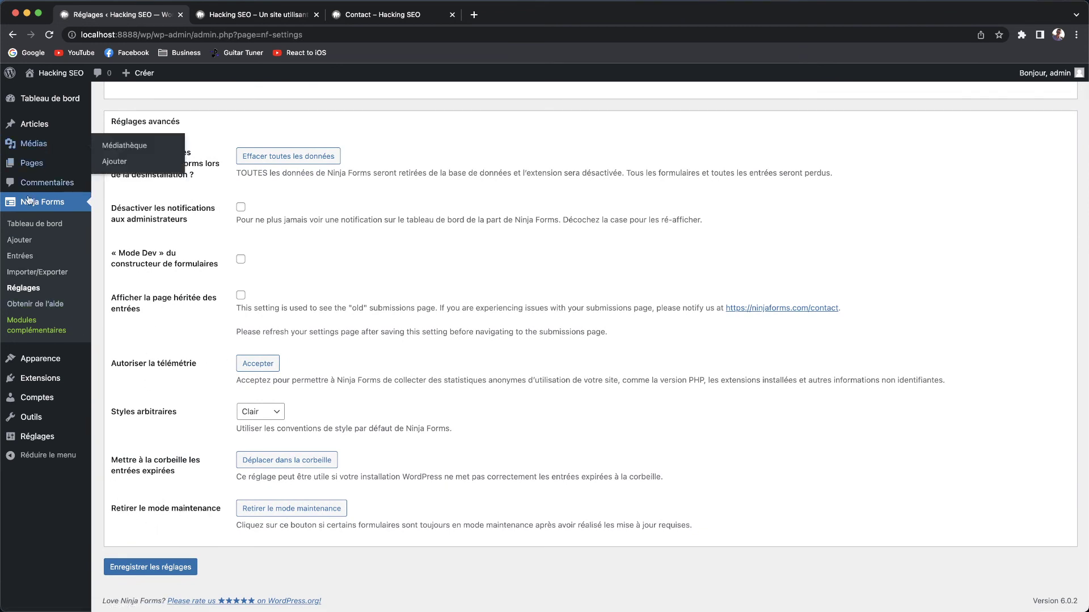
pyautogui.click(38, 226)
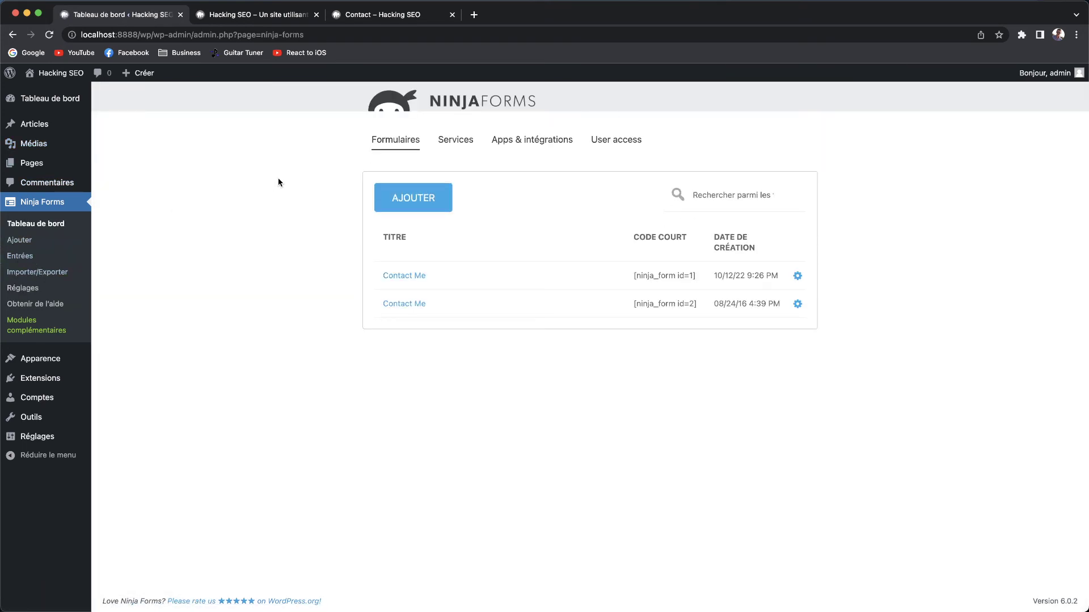
# Create a new form from the "Inscription à un évènement" template in the gallery.
pyautogui.click(415, 204)
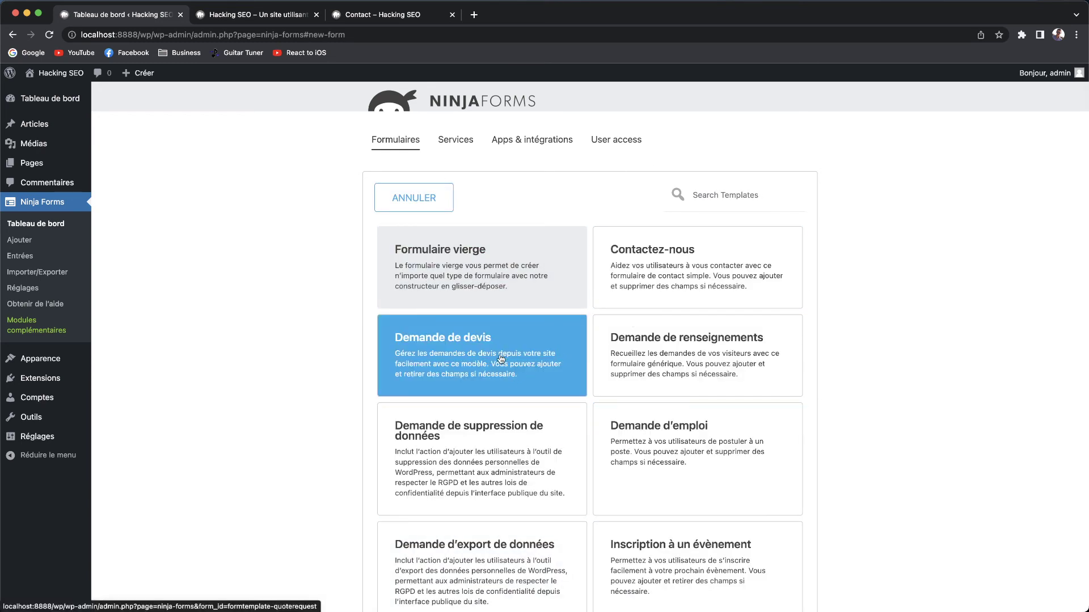
pyautogui.scroll(-3, 500, 361)
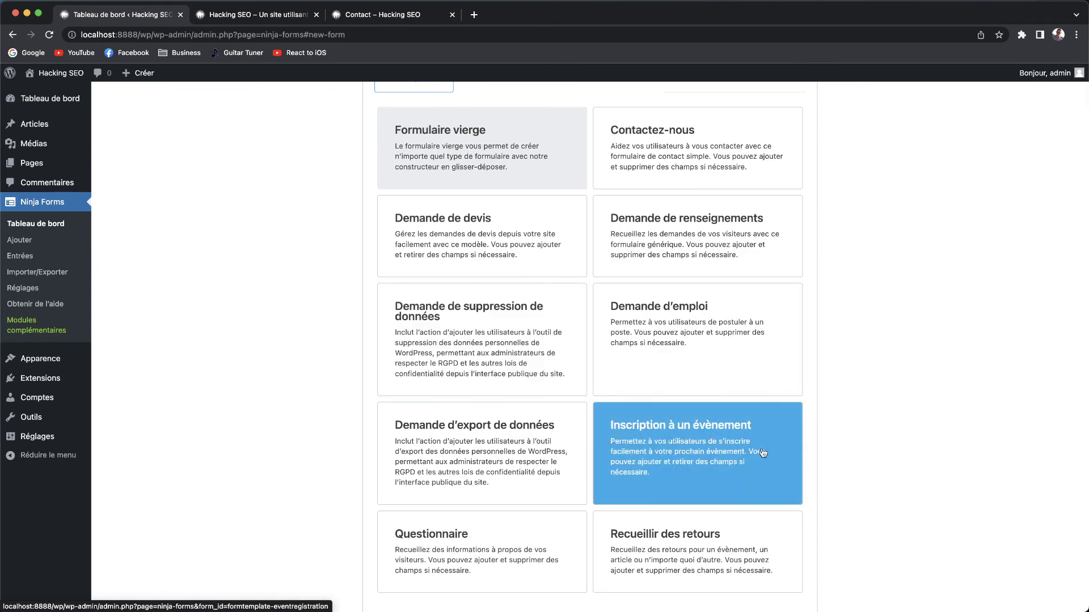
pyautogui.click(718, 438)
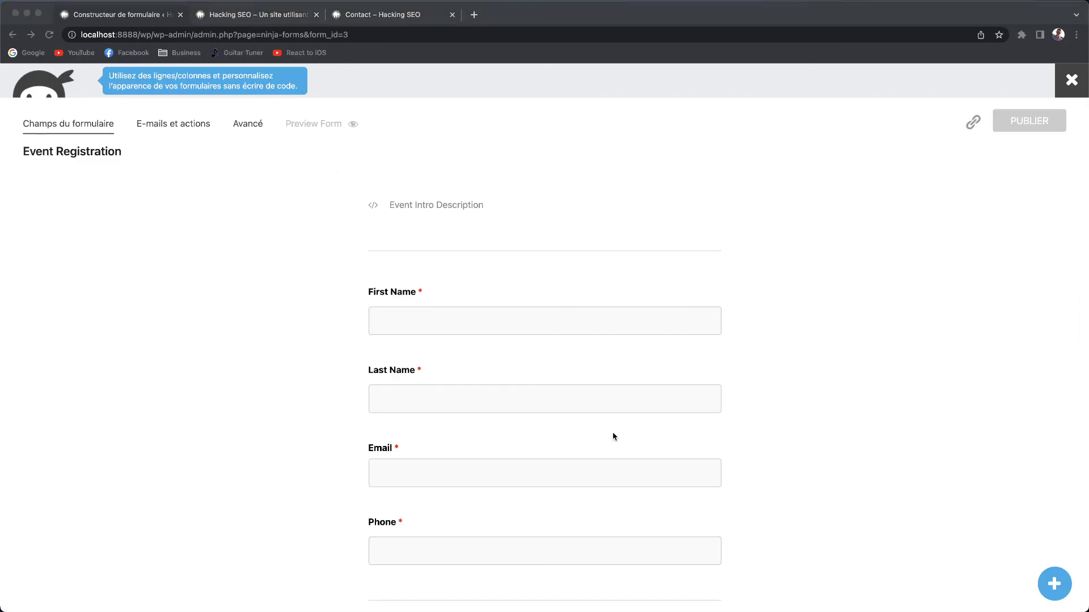
# Open the Last Name field's settings and expand its AFFICHAGE display options.
pyautogui.click(677, 276)
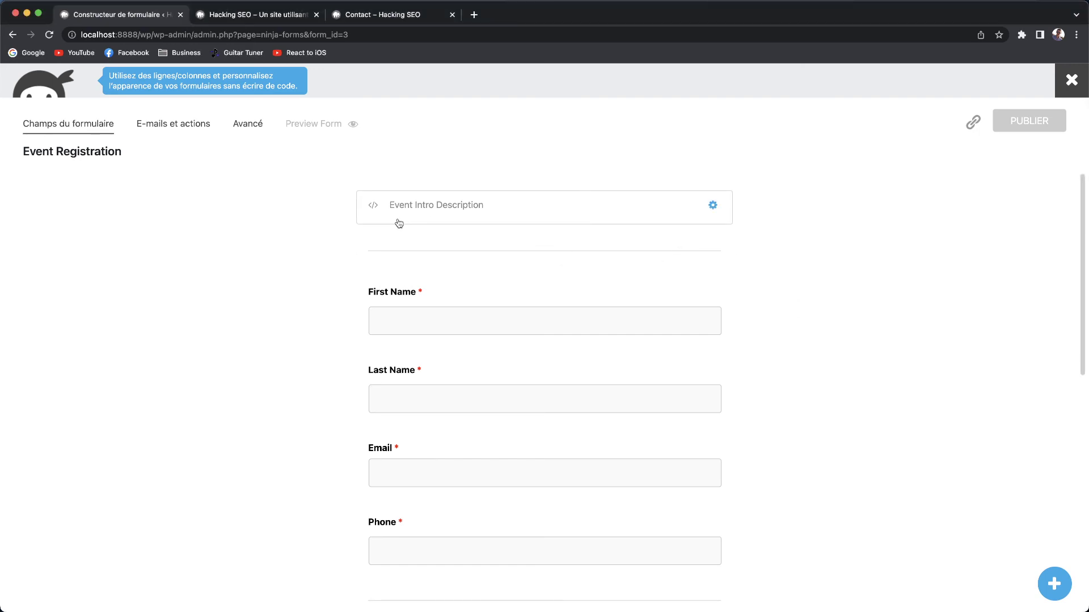
pyautogui.scroll(-3, 505, 337)
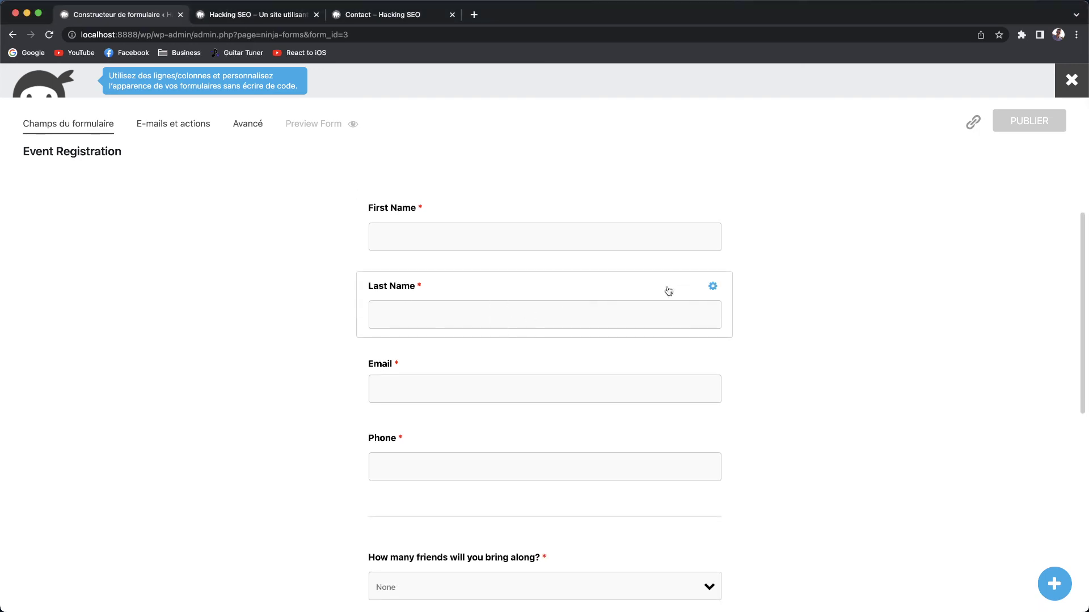
pyautogui.click(714, 287)
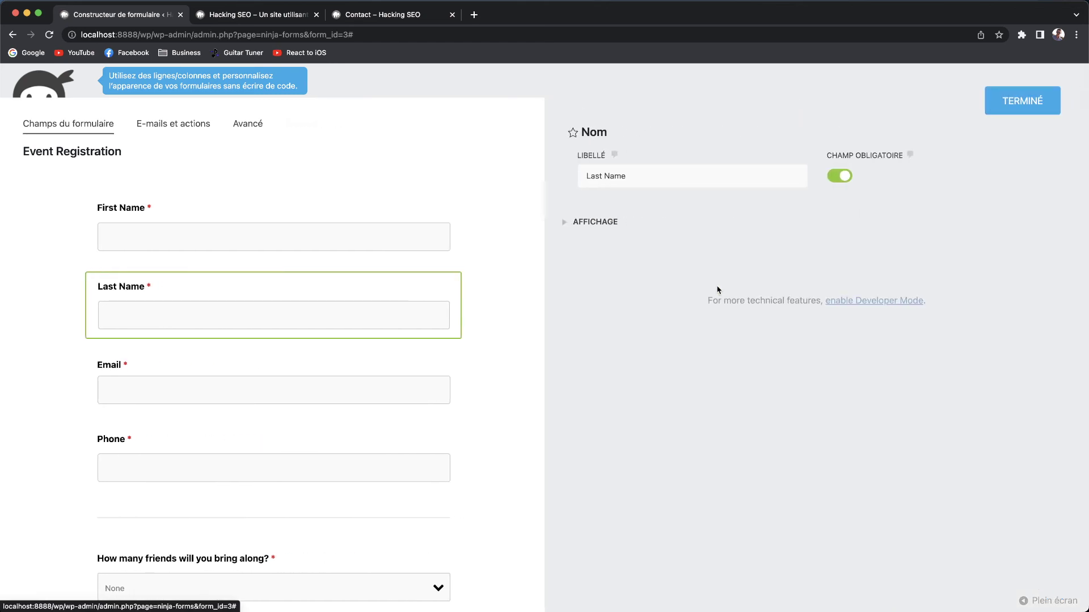
pyautogui.click(567, 223)
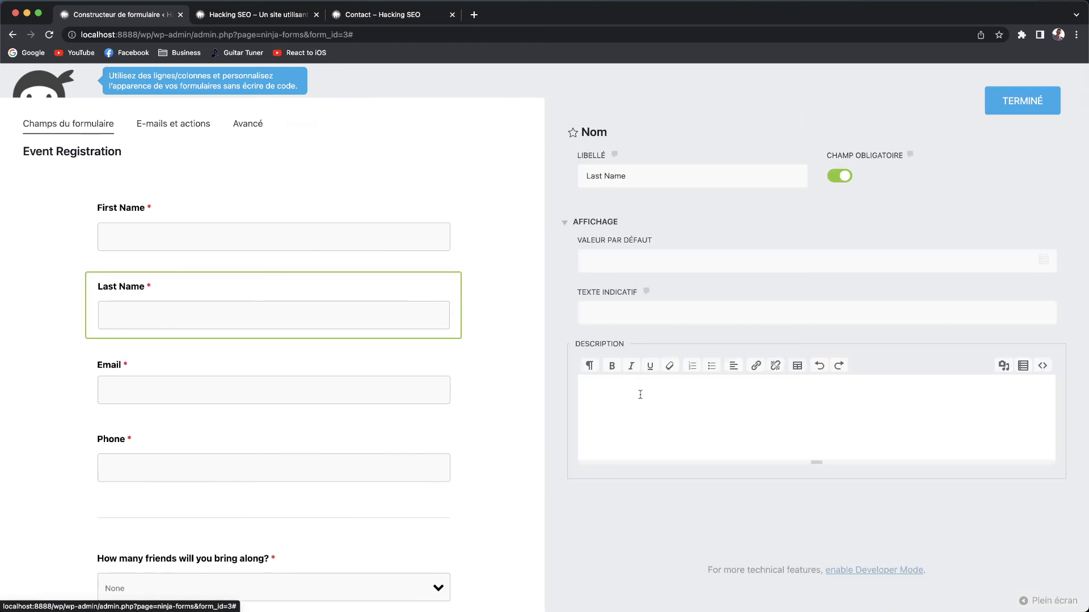
# Type a sample name into Texte indicatif, delete it again, then switch to E-mails et actions.
pyautogui.click(662, 316)
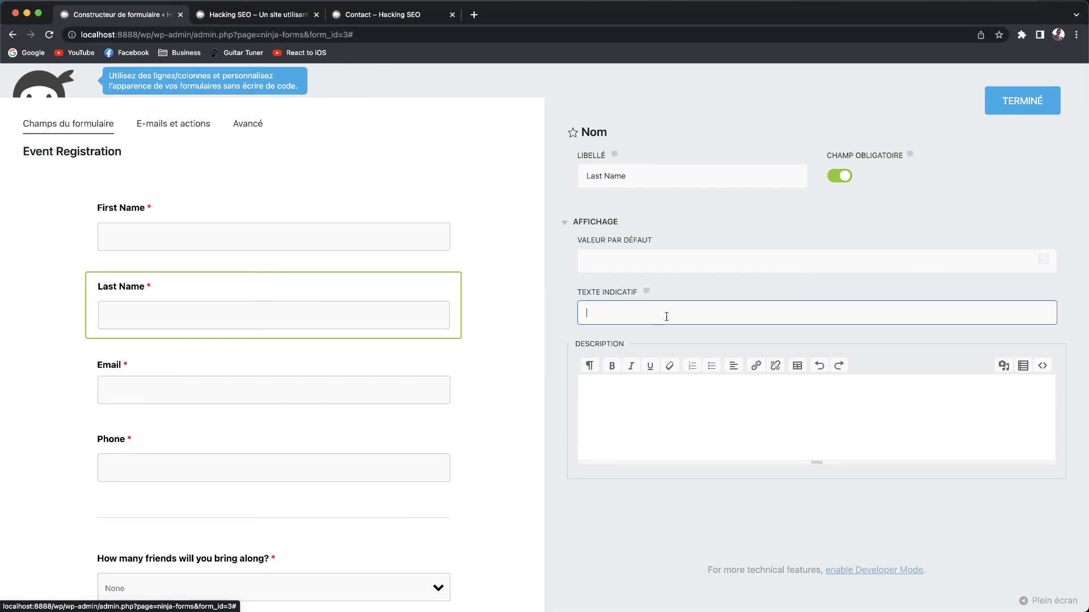
pyautogui.write('Antony...')
pyautogui.click(561, 311)
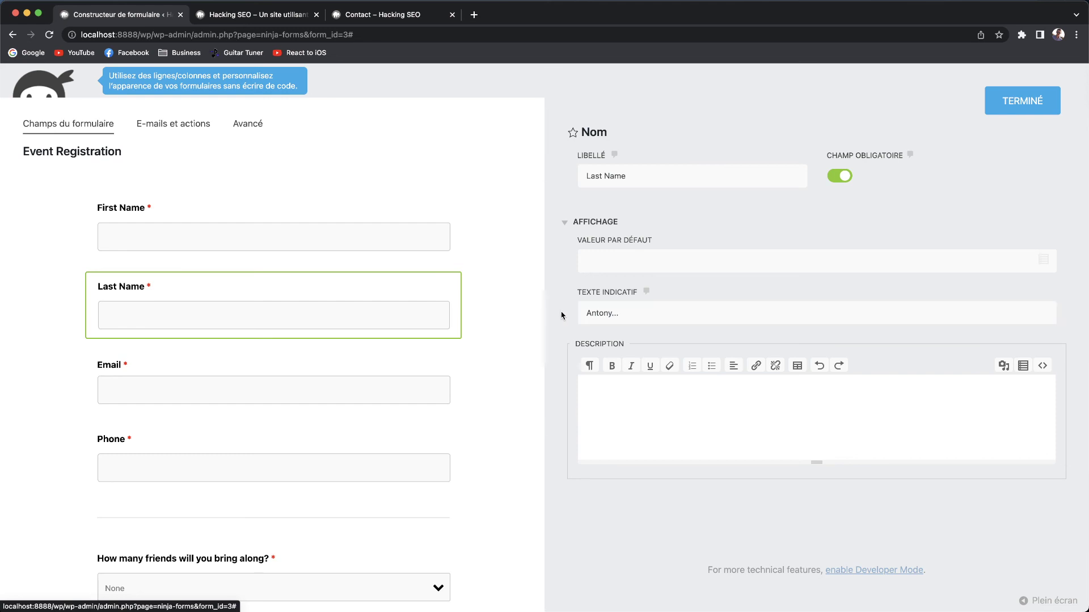
pyautogui.click(660, 317)
pyautogui.moveTo(659, 318); pyautogui.dragTo(561, 316)
pyautogui.press('BackSpace')
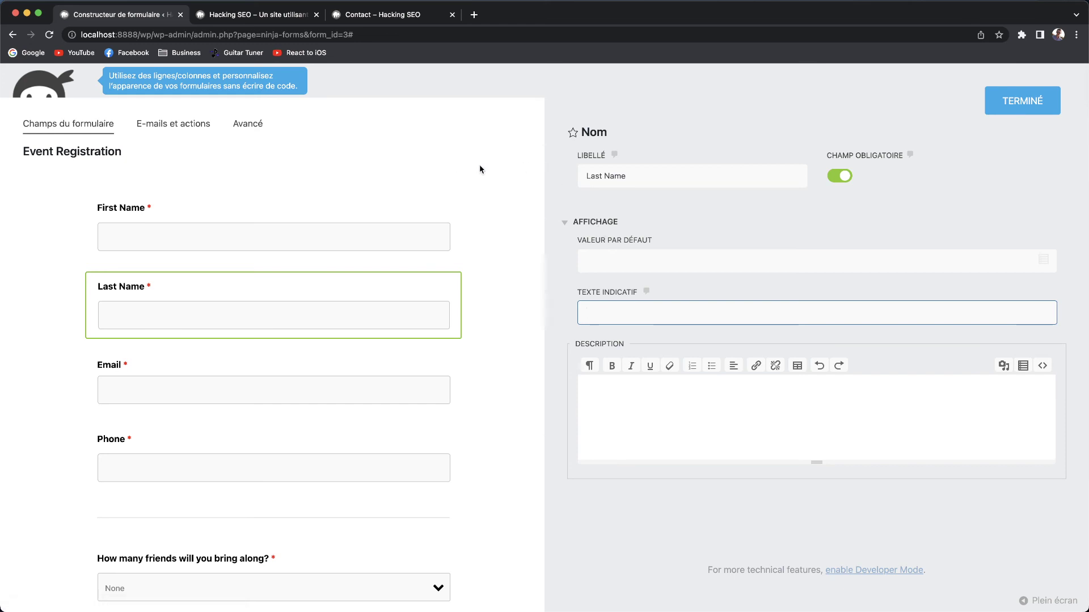
pyautogui.click(170, 124)
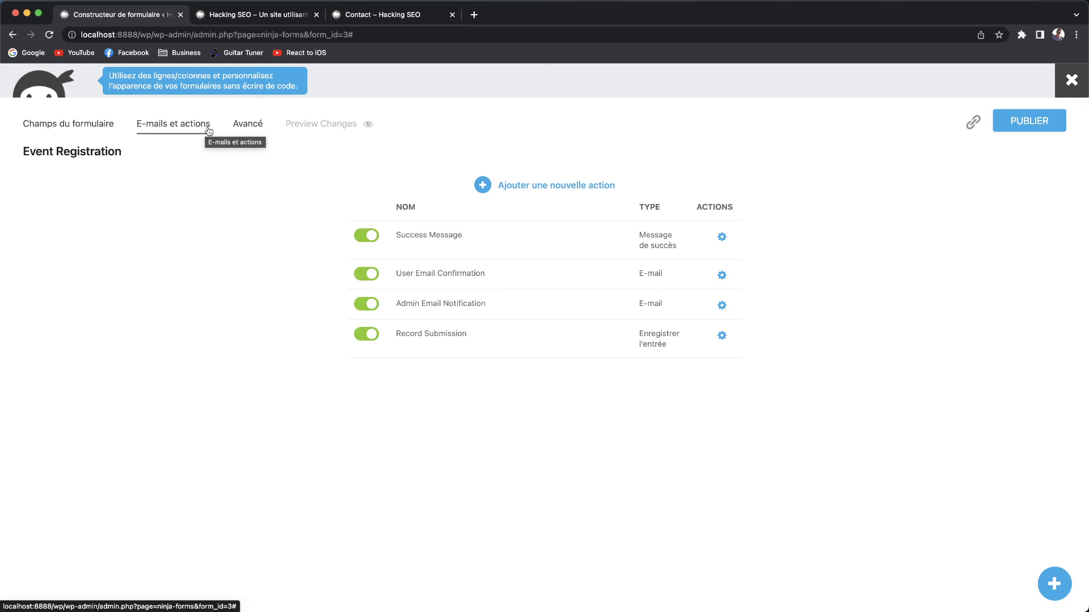
# Review the Success Message text and the User and Admin e-mail settings, then open Avancé.
pyautogui.moveTo(733, 239)
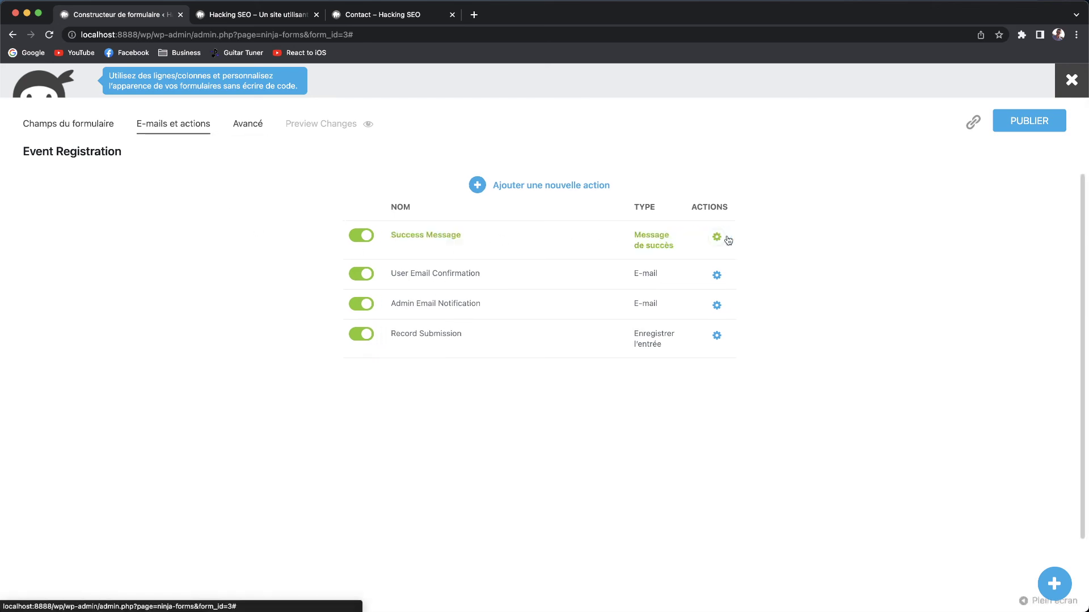
pyautogui.click(722, 237)
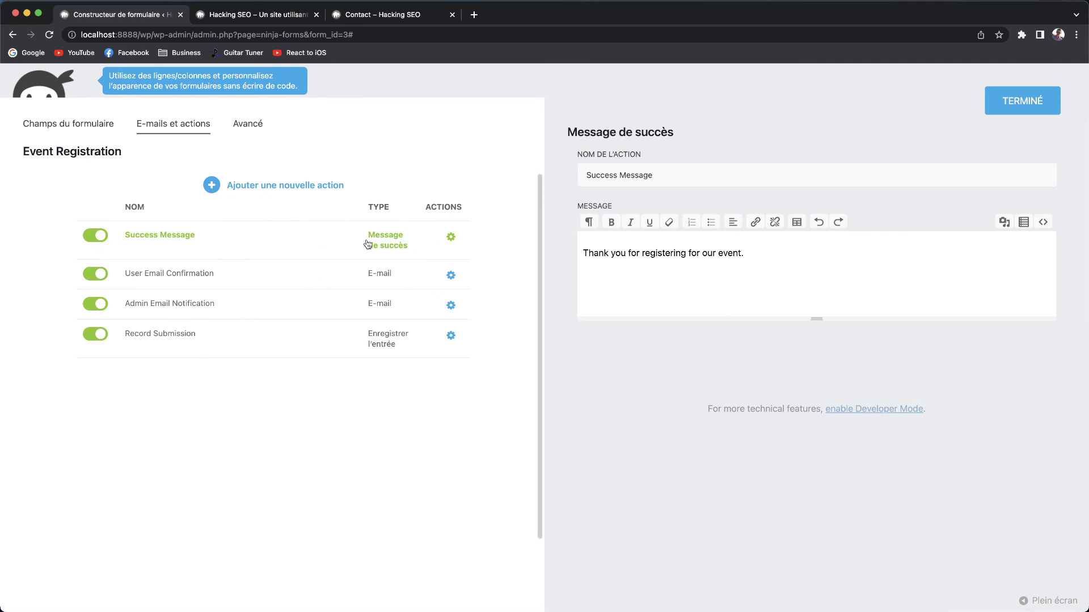
pyautogui.moveTo(777, 248); pyautogui.dragTo(565, 247)
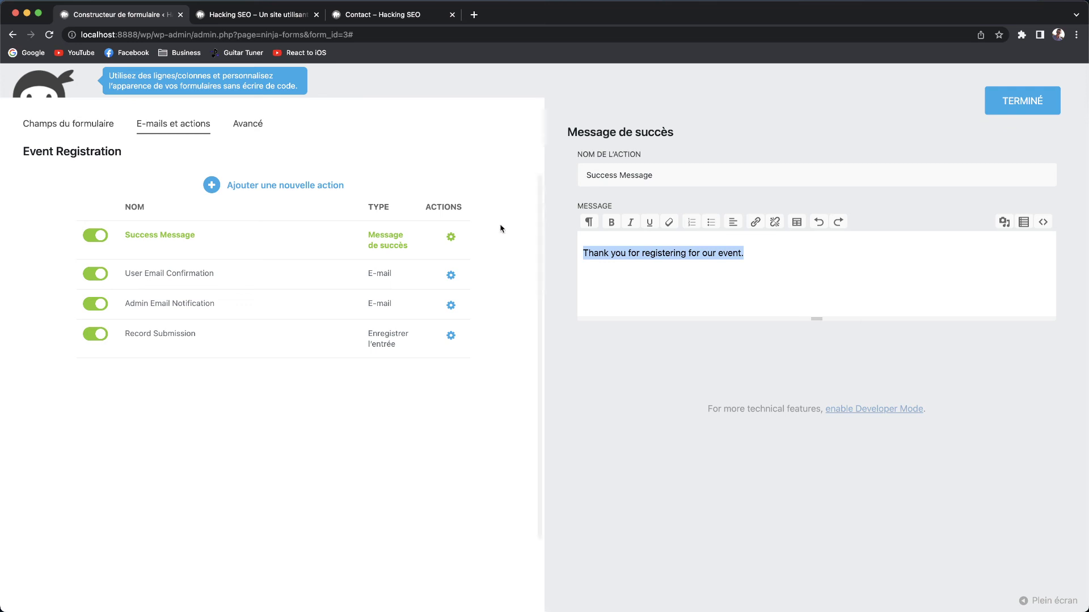
pyautogui.click(452, 278)
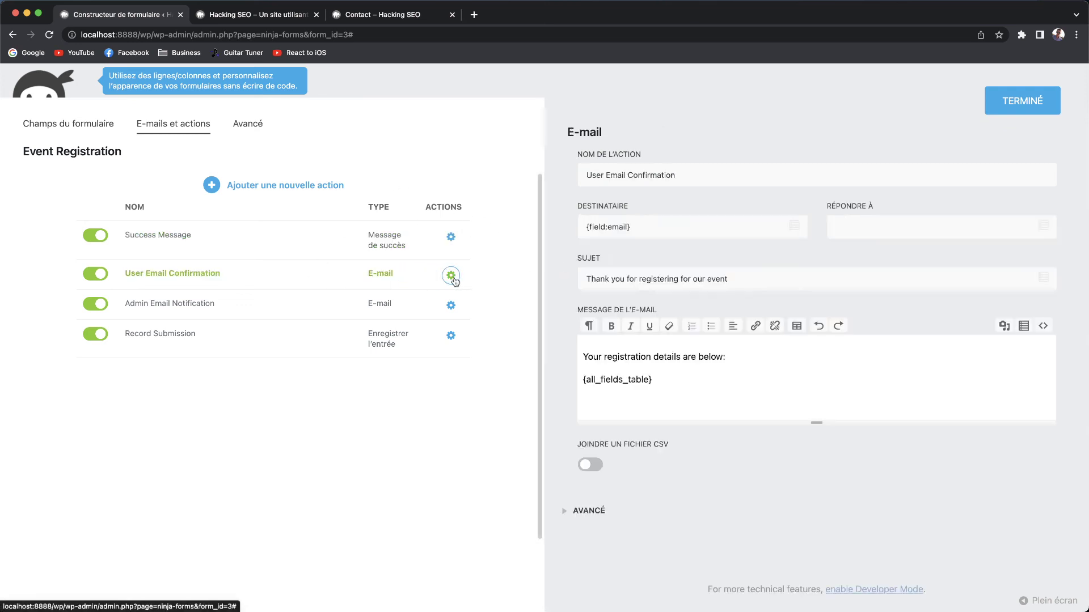
pyautogui.click(452, 306)
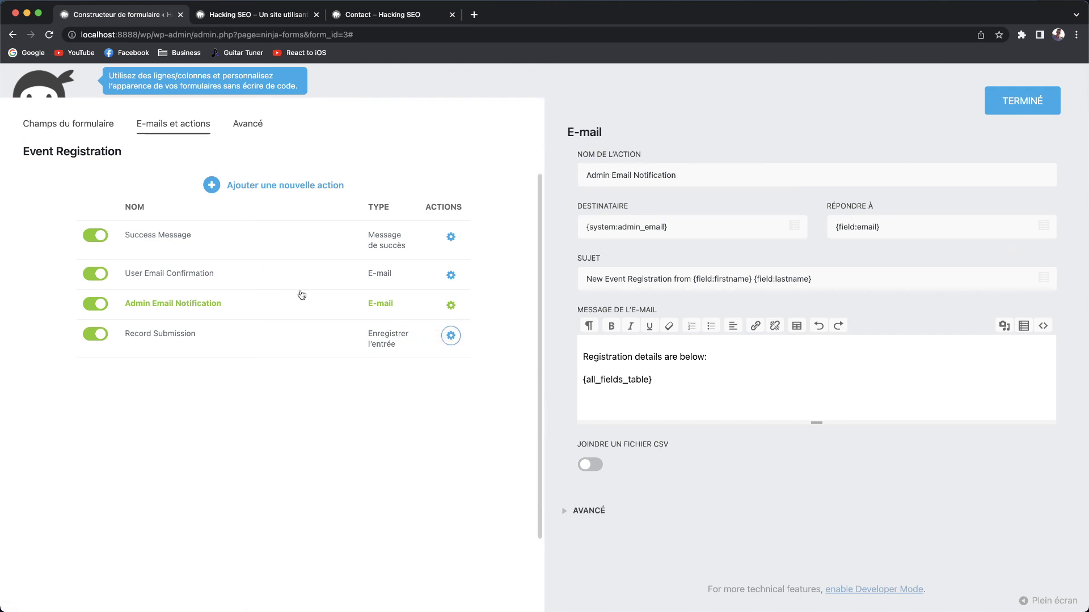
pyautogui.click(251, 131)
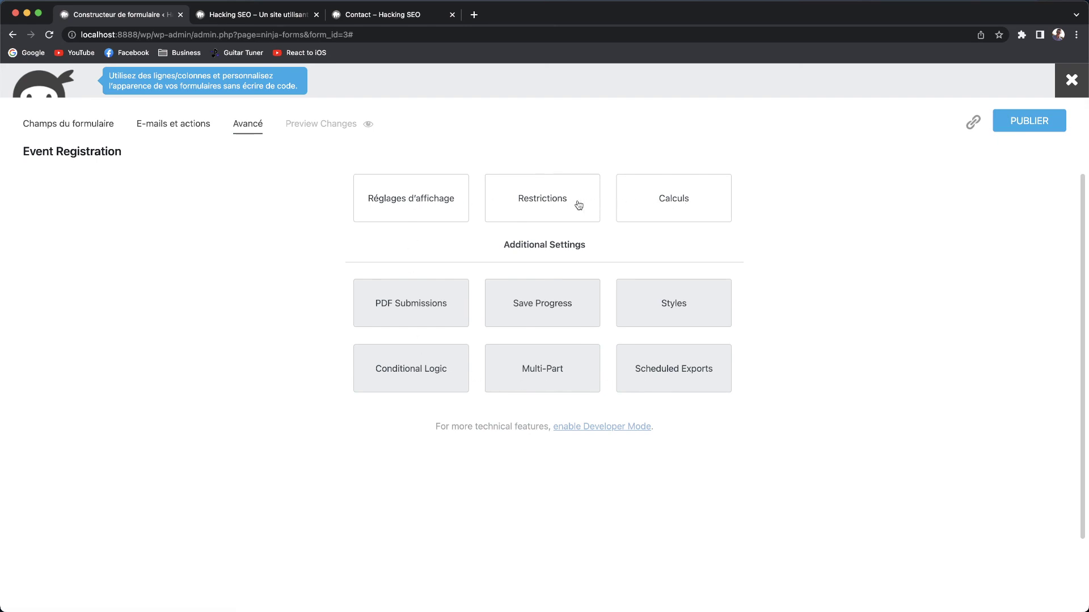
# In display settings, toggle form title and clear-fields-after-submission off and back on.
pyautogui.click(434, 199)
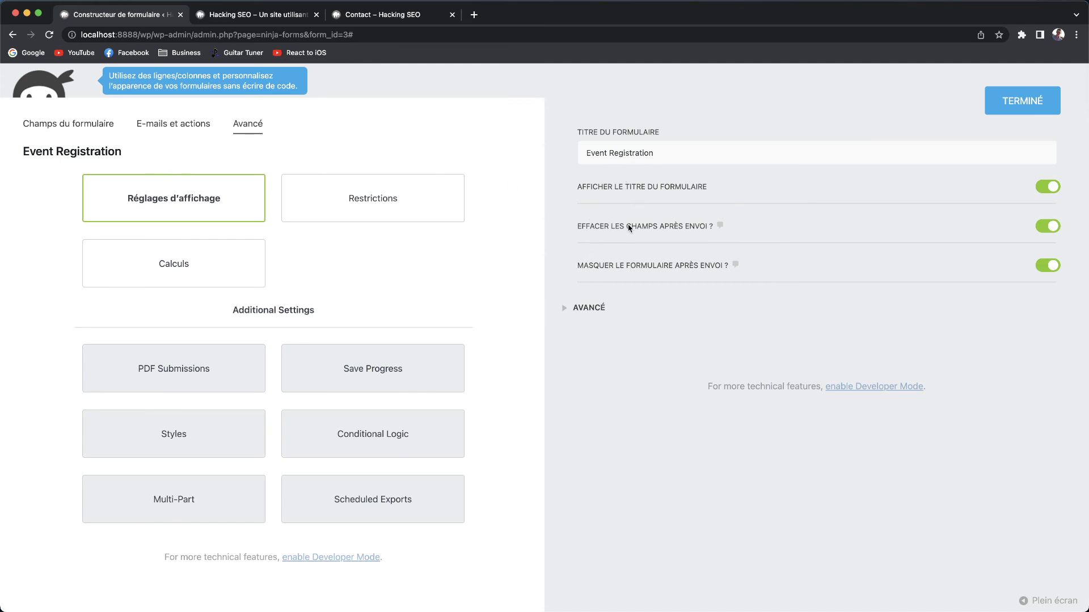
pyautogui.click(1036, 189)
pyautogui.click(1036, 189)
pyautogui.click(1053, 227)
pyautogui.click(1055, 228)
pyautogui.moveTo(573, 228); pyautogui.dragTo(714, 233)
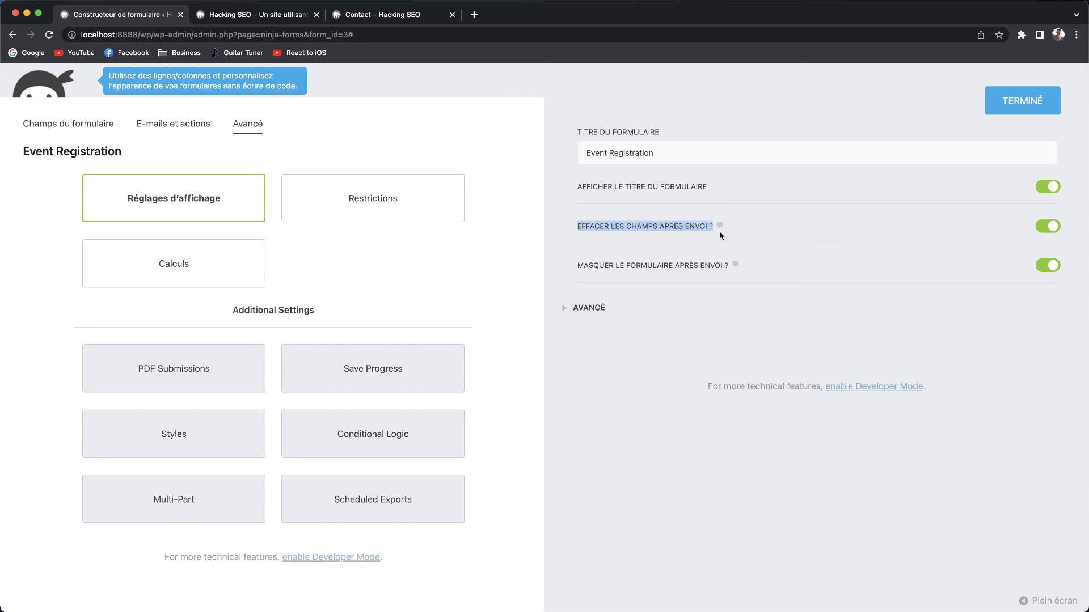
pyautogui.click(735, 256)
# Expand the advanced display options, look over the error labels, and close with TERMINÉ.
pyautogui.click(568, 309)
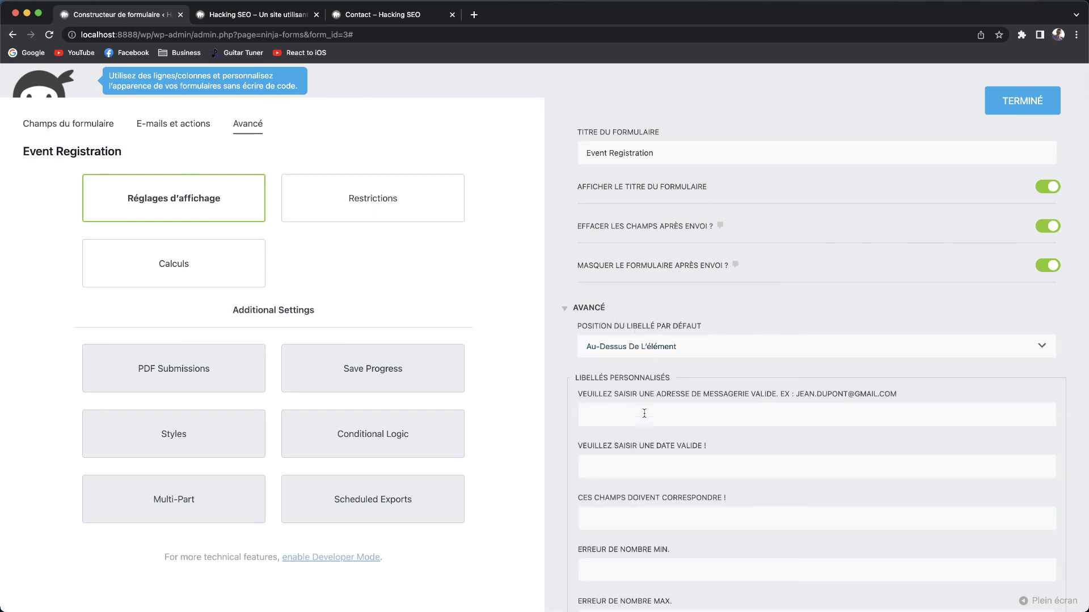
pyautogui.moveTo(732, 453); pyautogui.dragTo(571, 451)
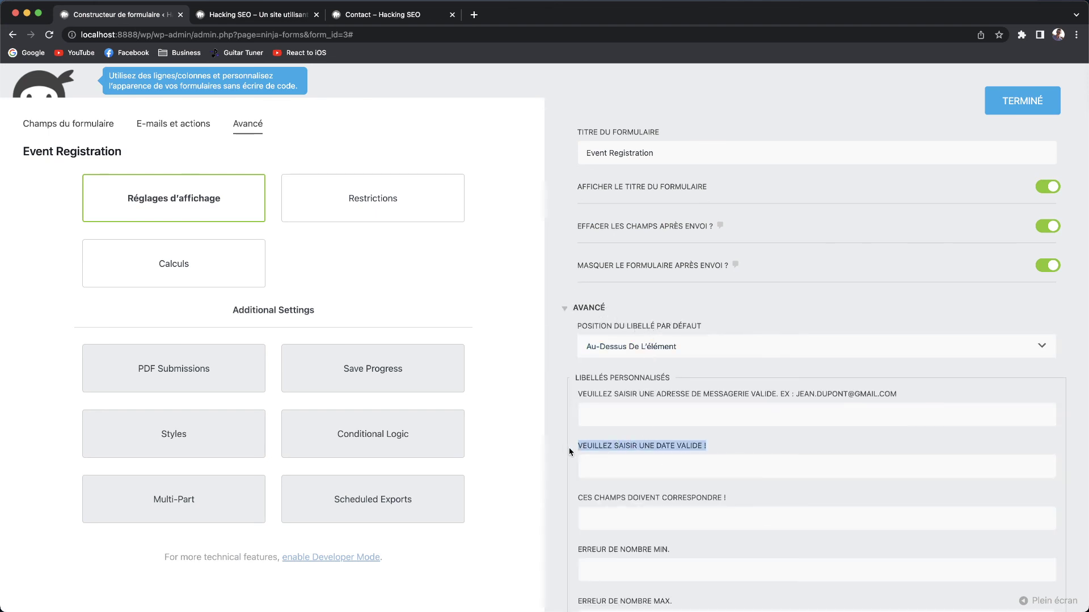
pyautogui.click(545, 385)
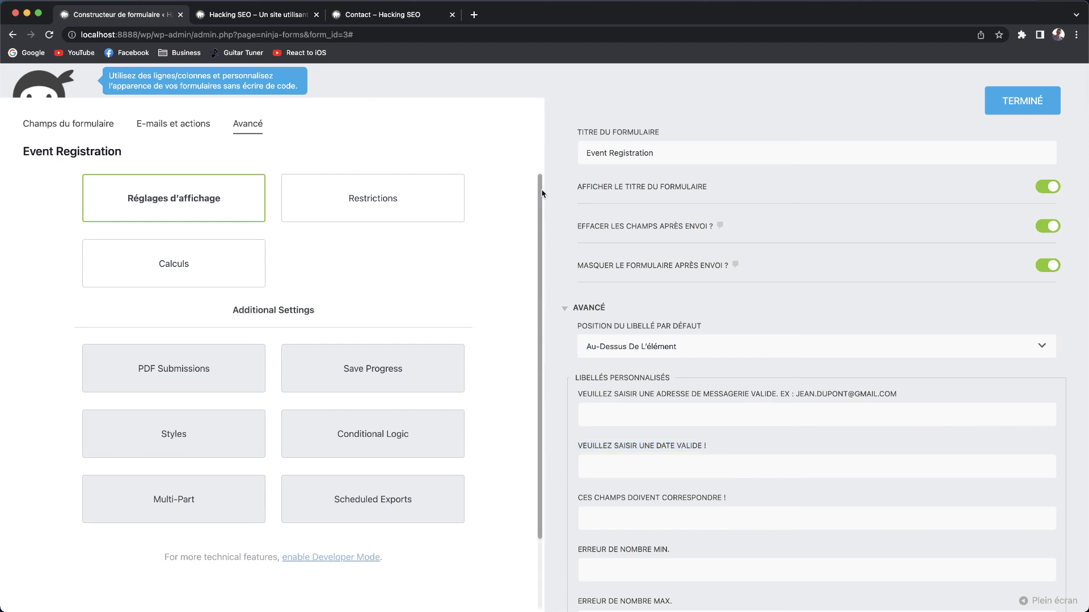
pyautogui.click(1014, 104)
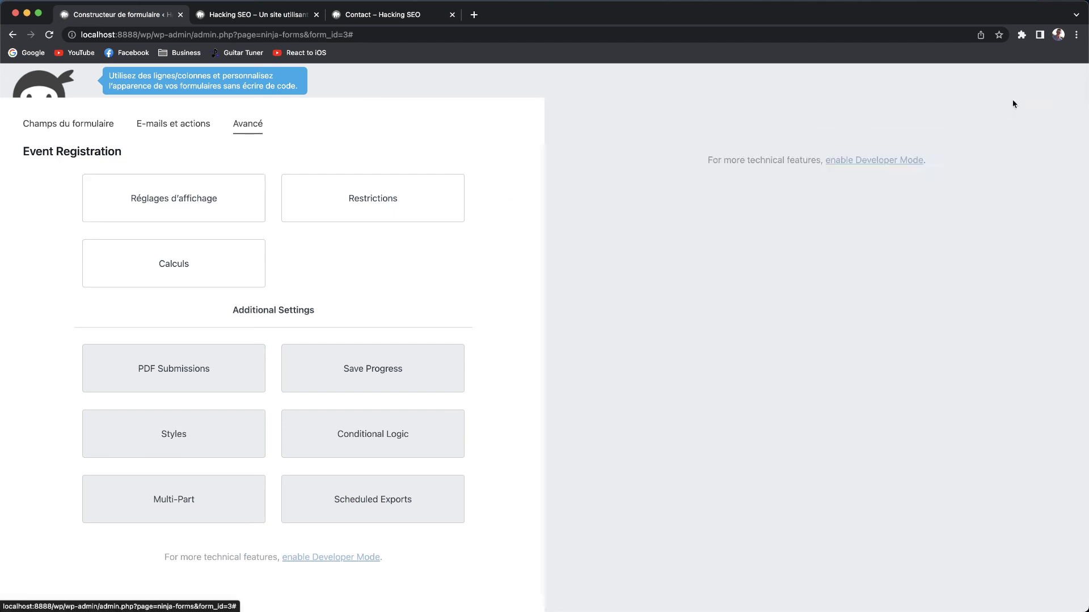
# Exit the Event Registration form builder, confirming Quitter to leave the page.
pyautogui.click(68, 124)
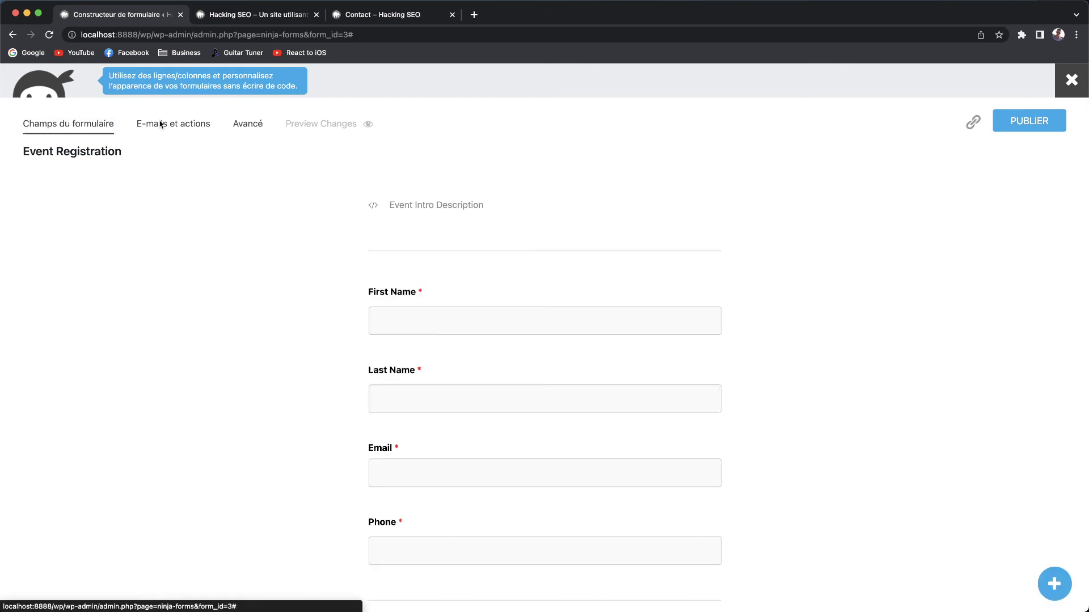
pyautogui.click(1070, 81)
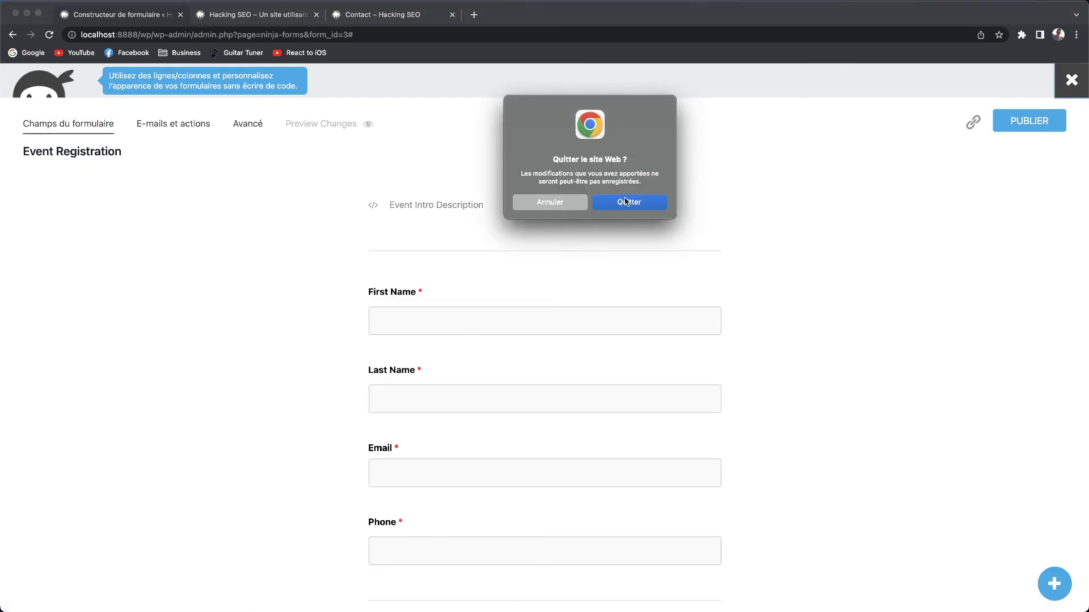
pyautogui.press('Return')
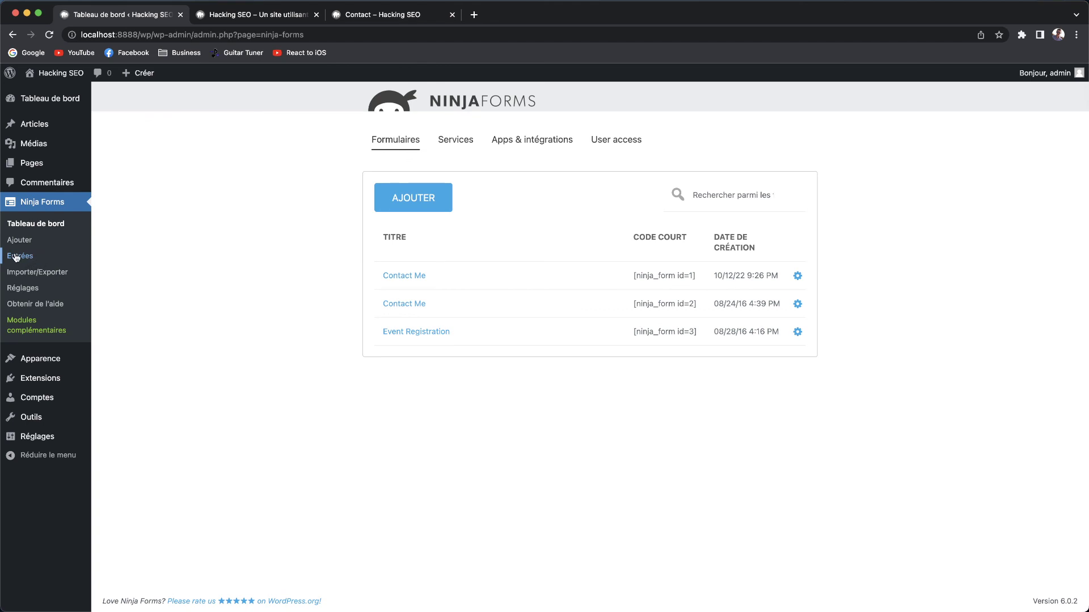
# Show the Ninja Forms Entrées page for Event Registration (ID: 3), which has no entries.
pyautogui.click(25, 262)
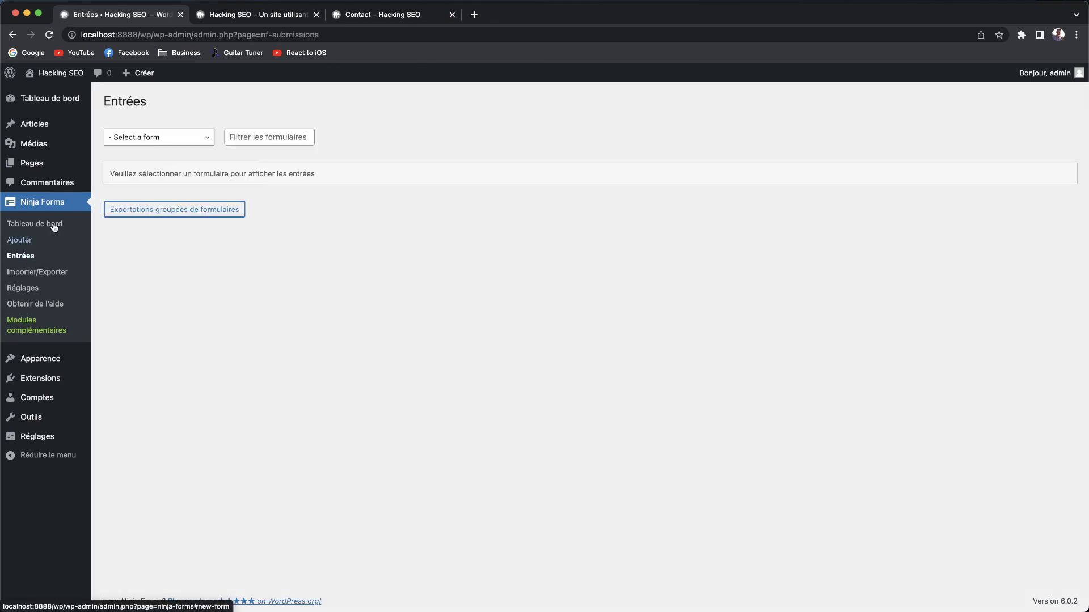
pyautogui.moveTo(105, 101); pyautogui.dragTo(155, 103)
pyautogui.click(158, 116)
pyautogui.click(157, 136)
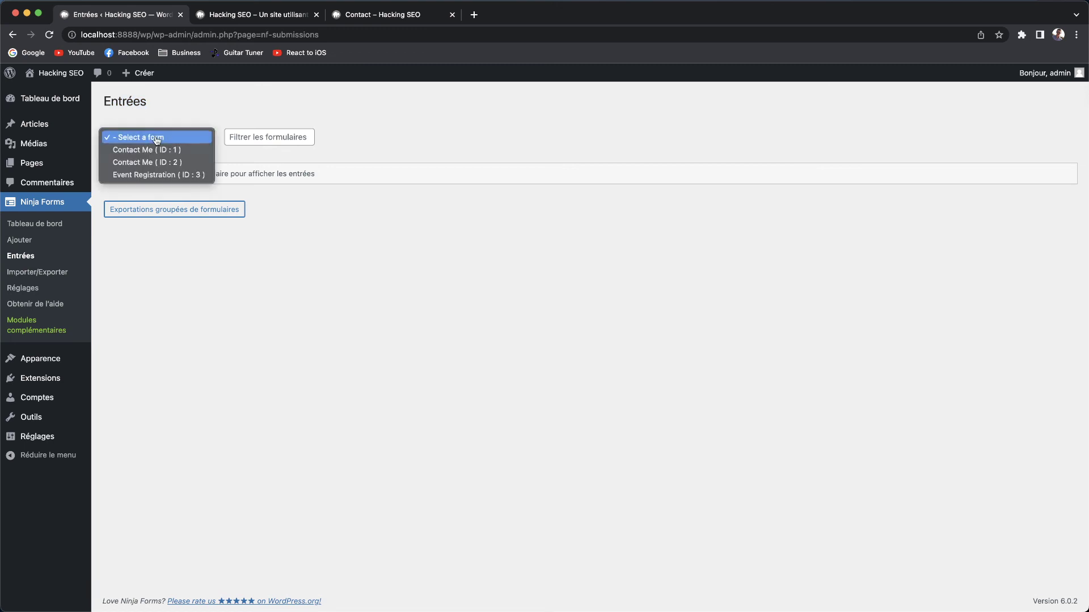
pyautogui.click(154, 175)
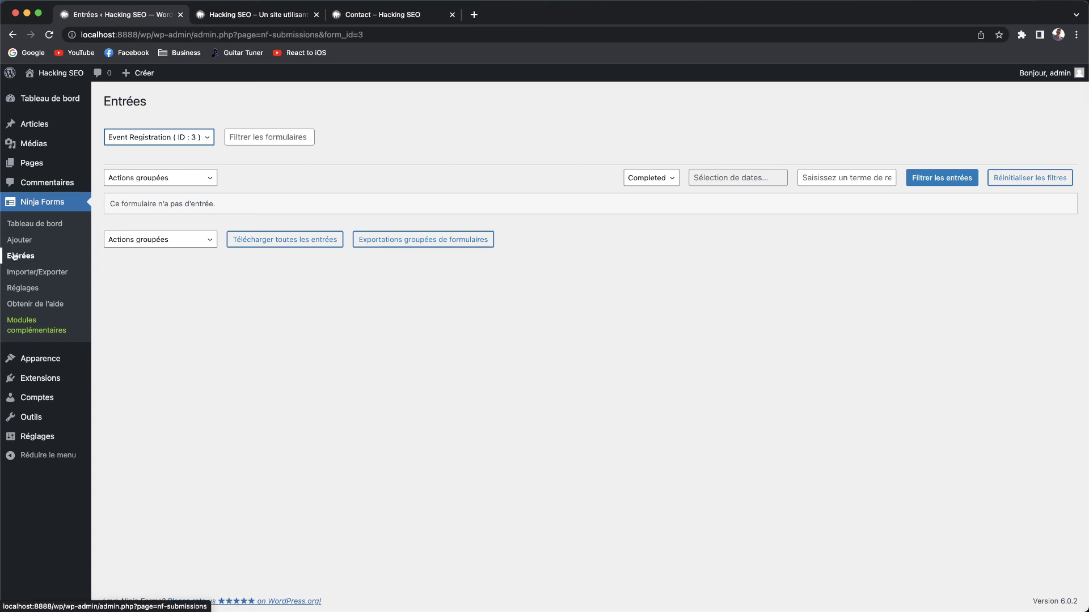
pyautogui.click(116, 137)
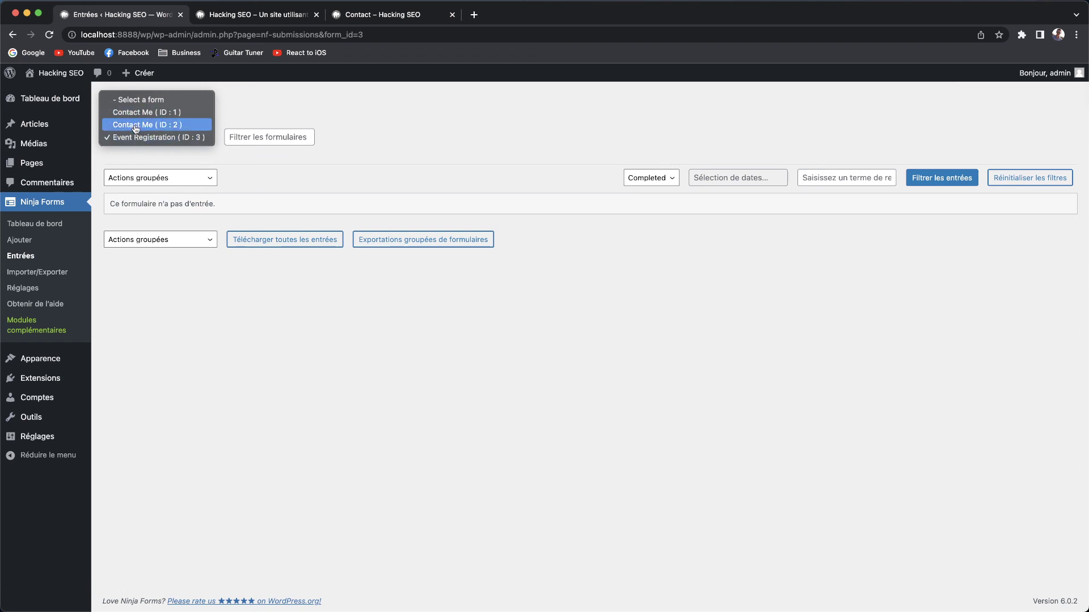
pyautogui.click(343, 153)
# Look over the bulk actions without choosing one, then bring up the bulk form export options.
pyautogui.click(295, 141)
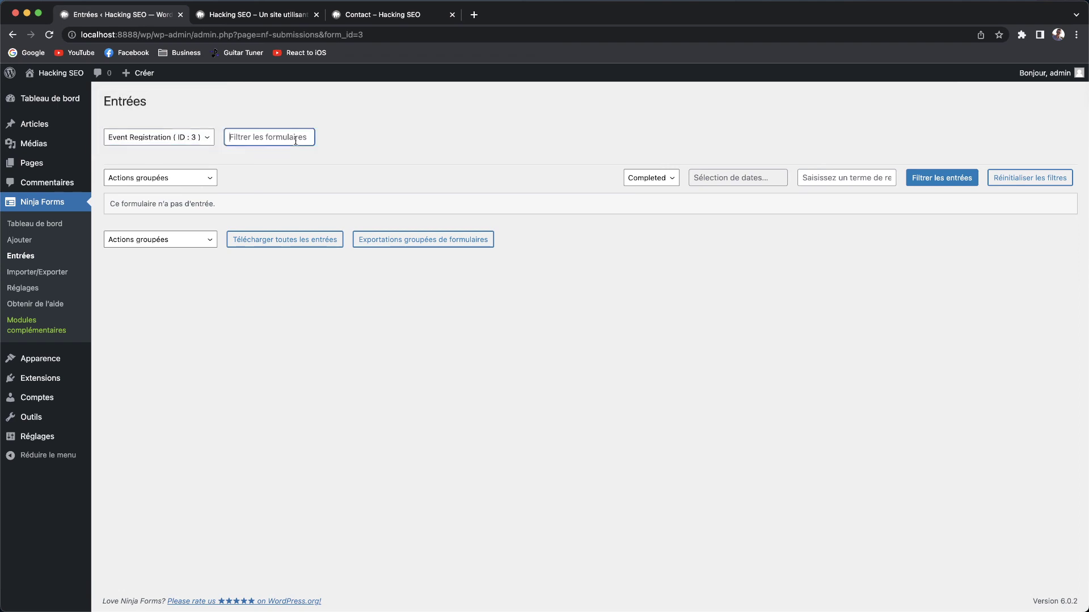
pyautogui.click(210, 179)
pyautogui.click(289, 317)
pyautogui.click(412, 246)
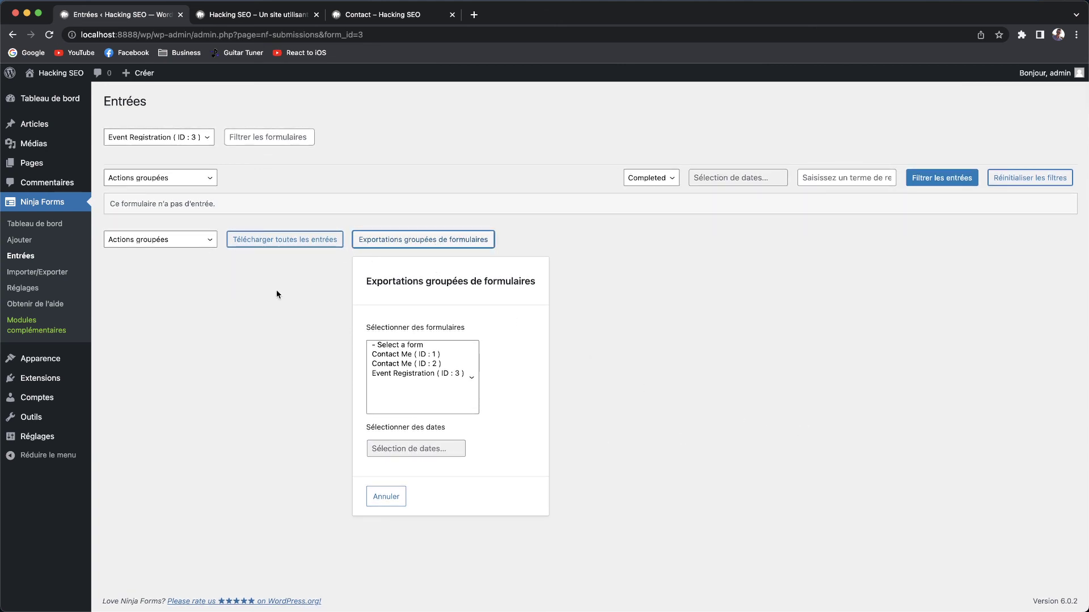
# Cancel the bulk export and download all Event Registration entries as nf-subs-3.csv.
pyautogui.click(391, 496)
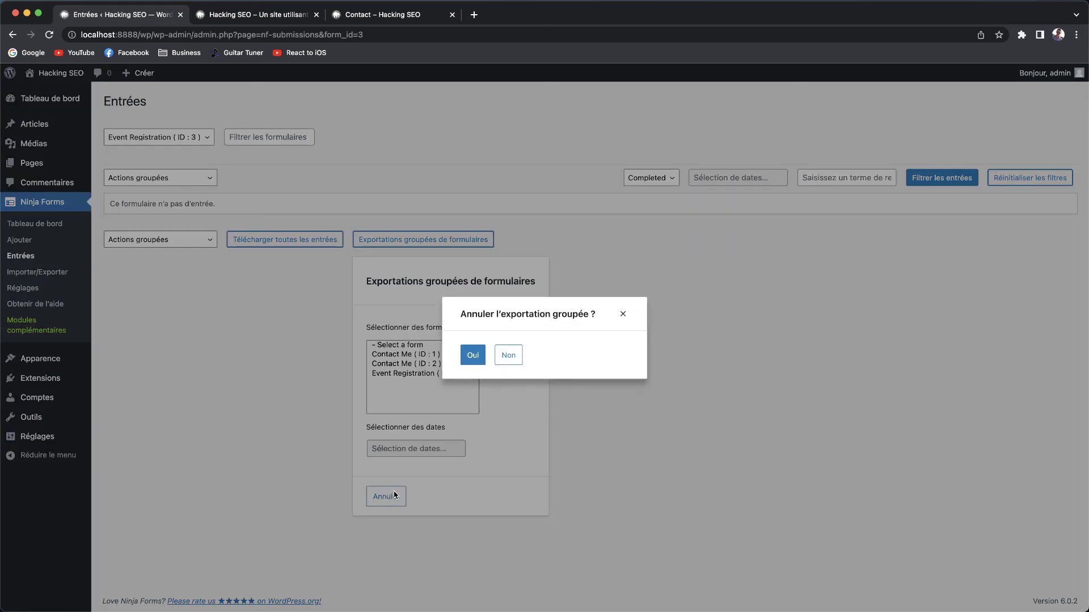
pyautogui.click(464, 357)
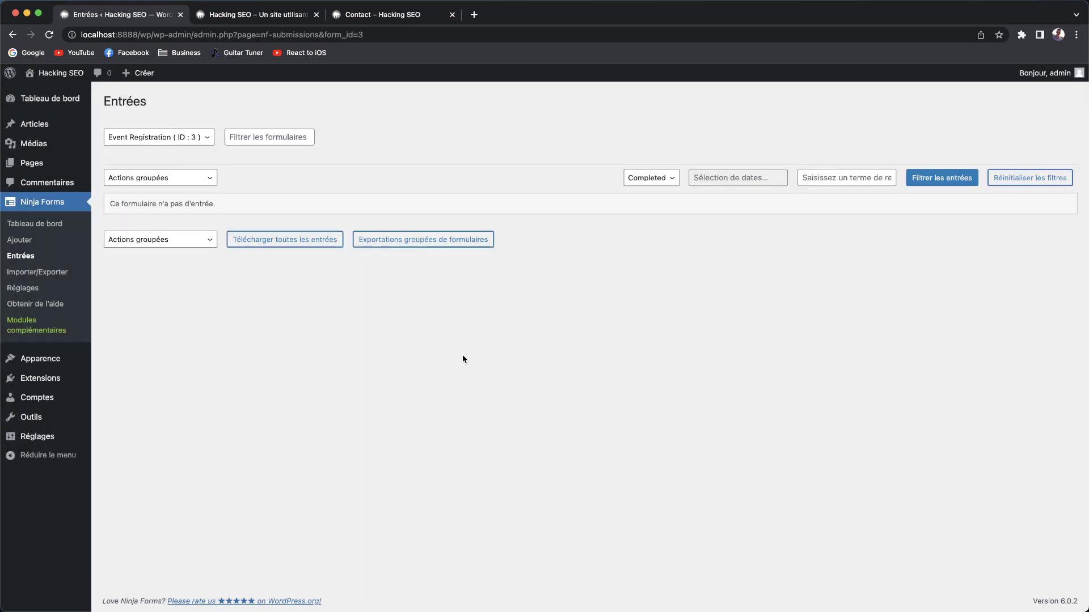
pyautogui.click(288, 240)
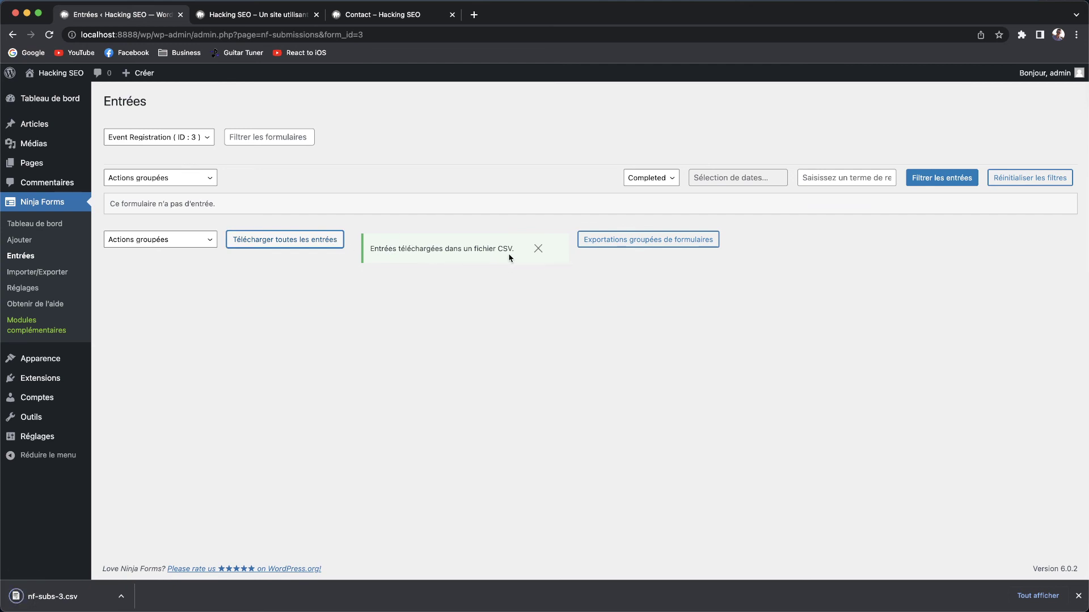
pyautogui.click(1077, 597)
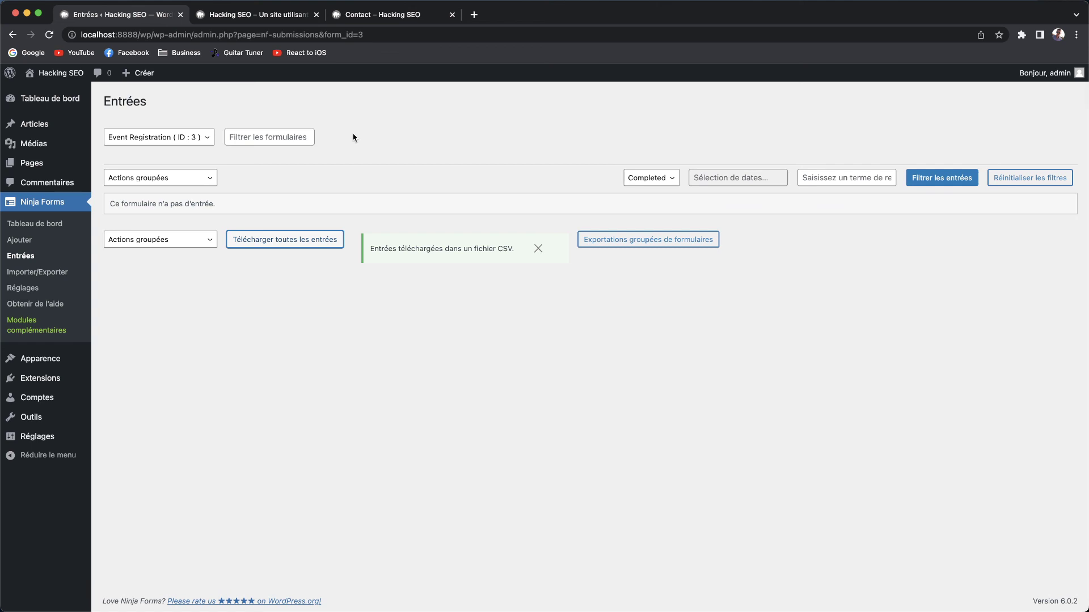
# Keep Event Registration as the selected form and dismiss the CSV download notice.
pyautogui.moveTo(170, 106); pyautogui.dragTo(104, 101)
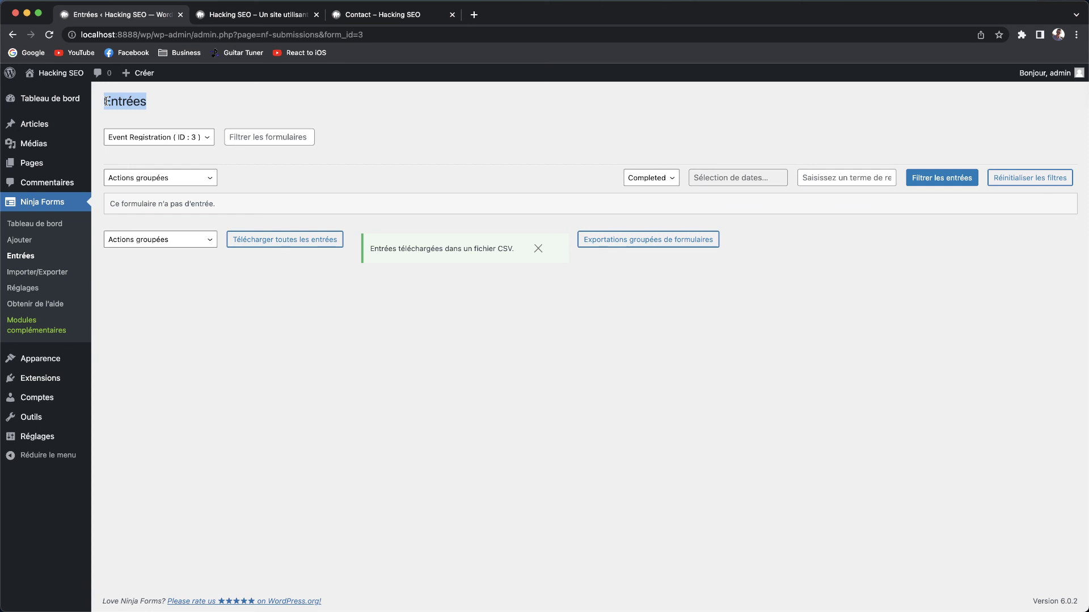
pyautogui.click(172, 139)
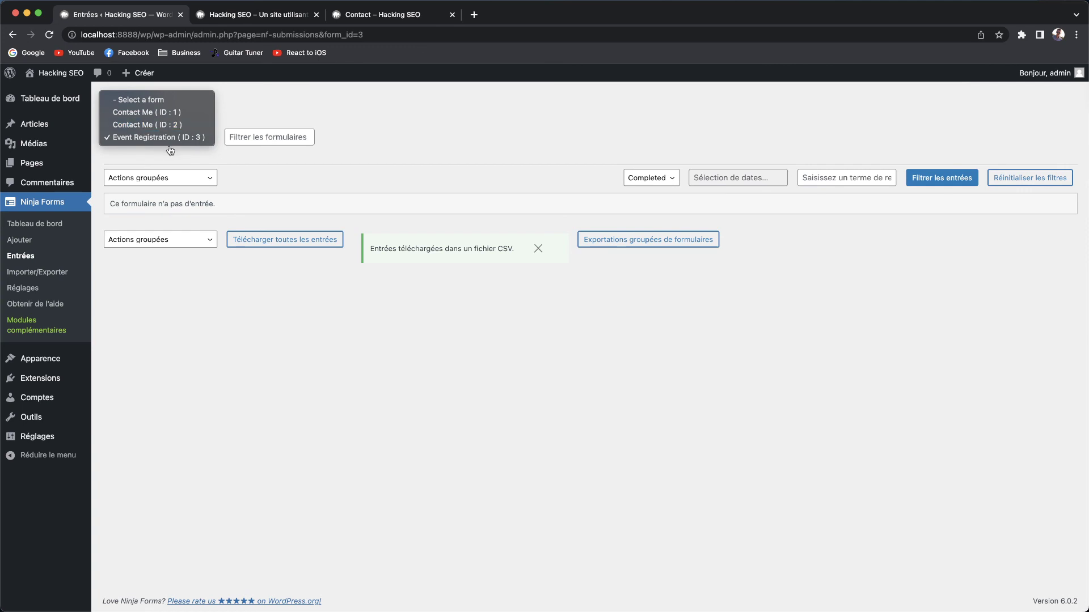
pyautogui.click(425, 146)
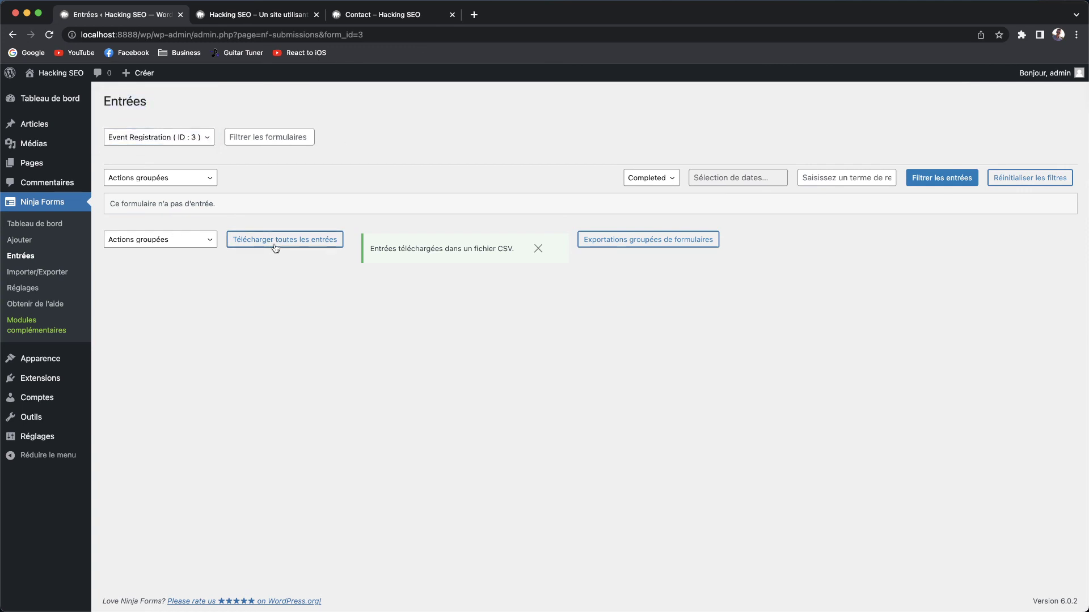
pyautogui.click(538, 249)
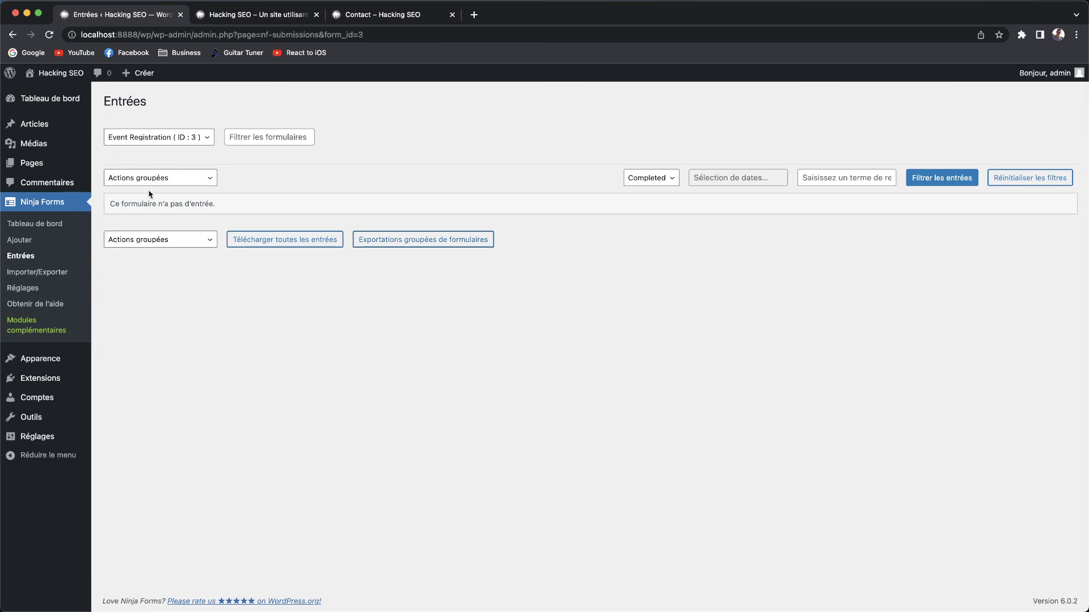
# Bring up the bulk form export options and check the date range calendar without picking dates.
pyautogui.click(451, 240)
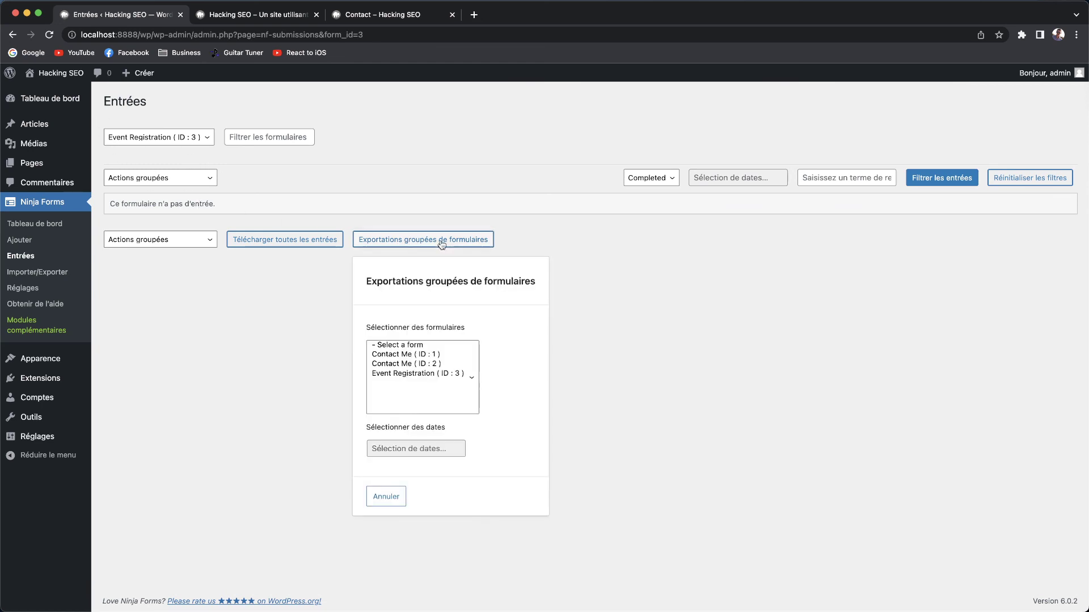
pyautogui.click(398, 450)
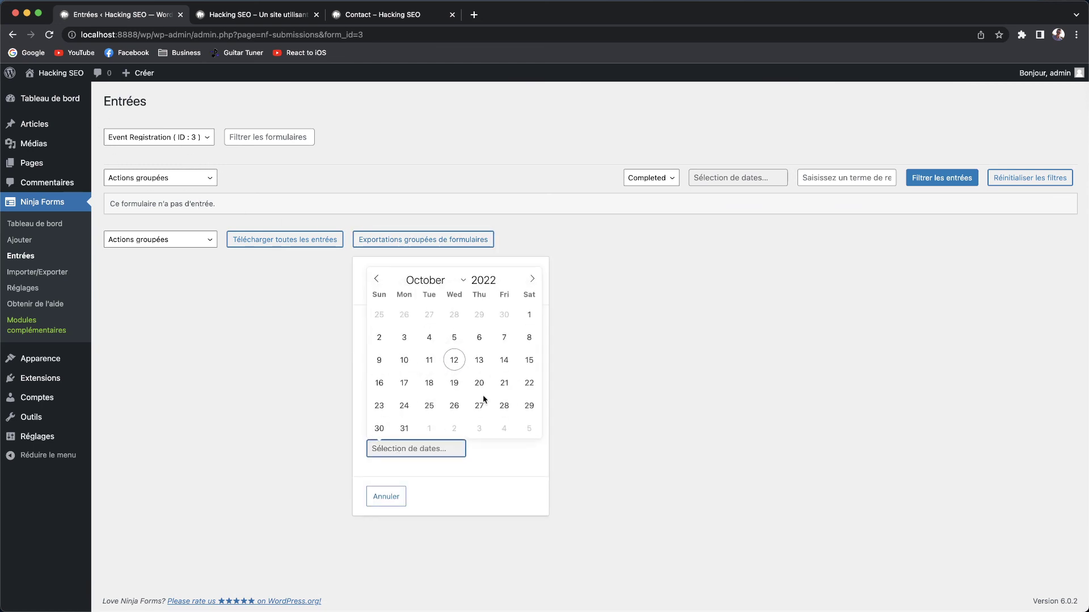
pyautogui.click(402, 485)
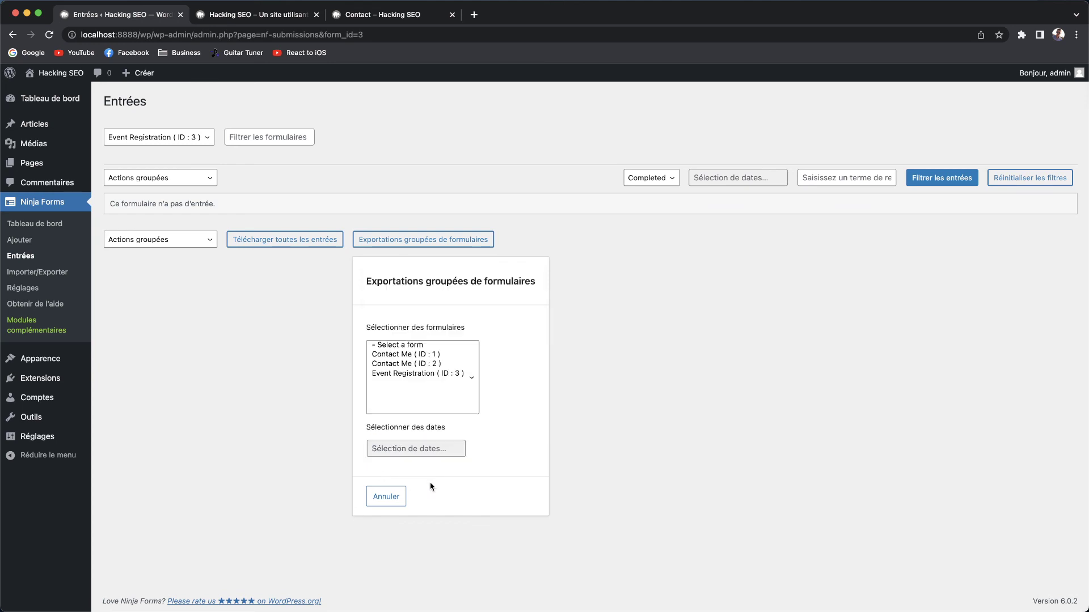